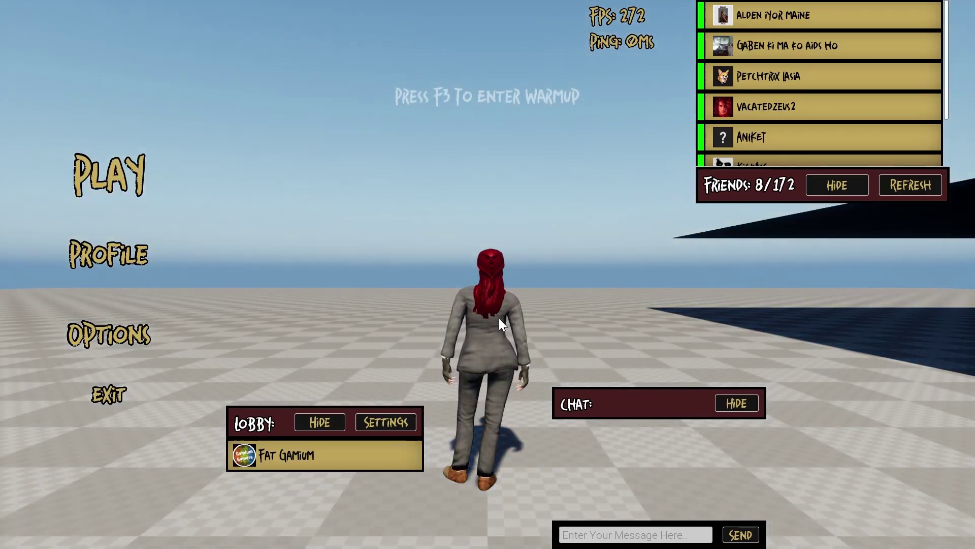
Step: Set the lobby's Match Type to Custom in the lobby settings
{"action": "left_click", "coordinate": [383, 421]}
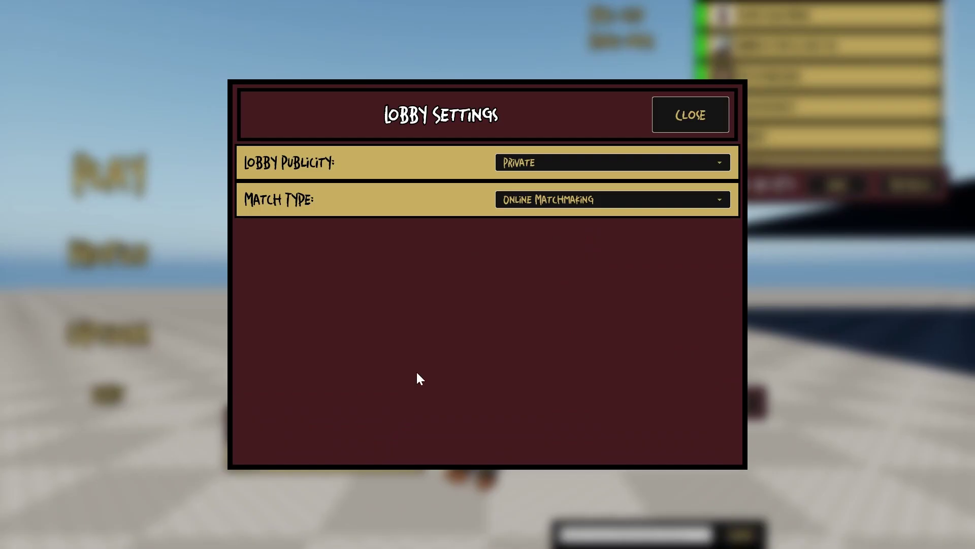
{"action": "left_click", "coordinate": [529, 199]}
{"action": "left_click", "coordinate": [529, 228]}
{"action": "left_click", "coordinate": [681, 114]}
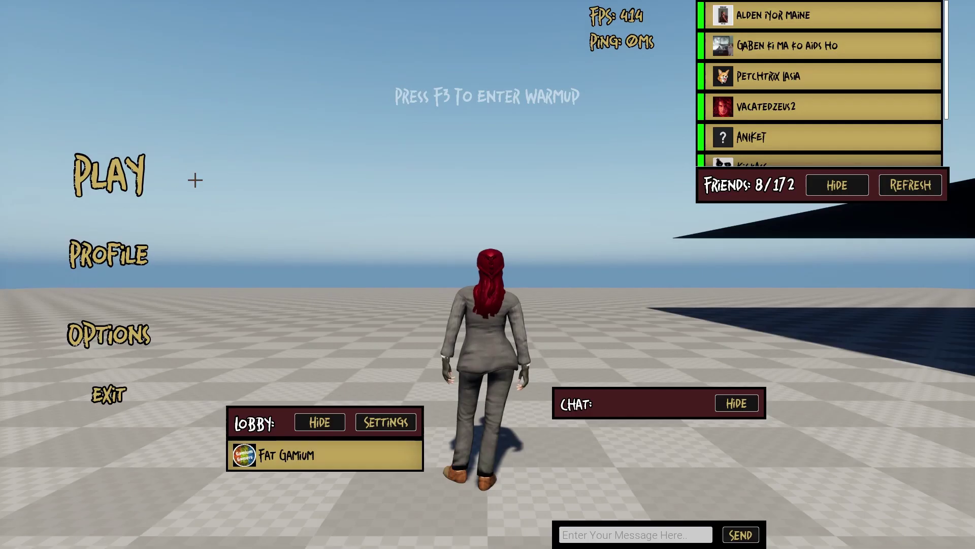
Step: Enter the warmup dungeon with F3 and run through the wooden double doors
{"action": "key", "text": "F3"}
{"action": "key", "text": "w"}
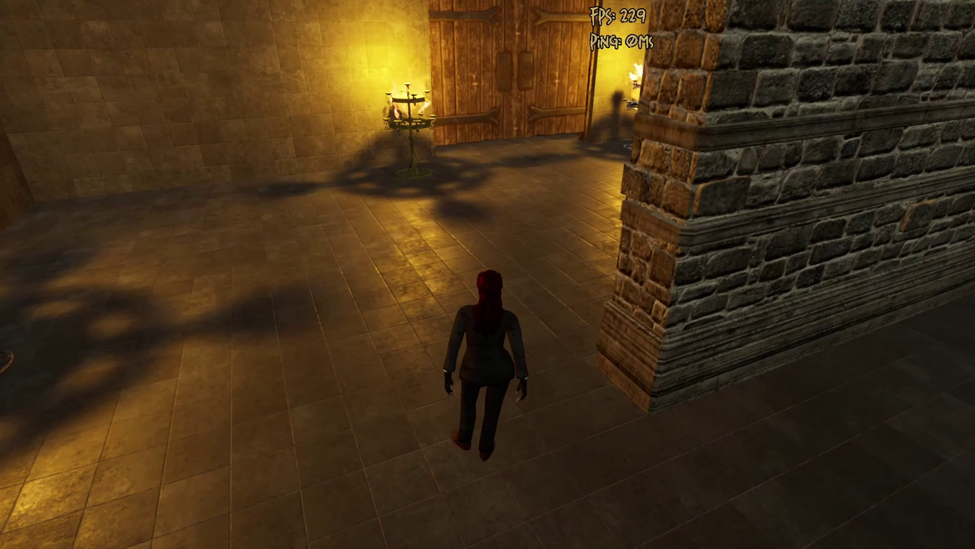
{"action": "key", "text": "w"}
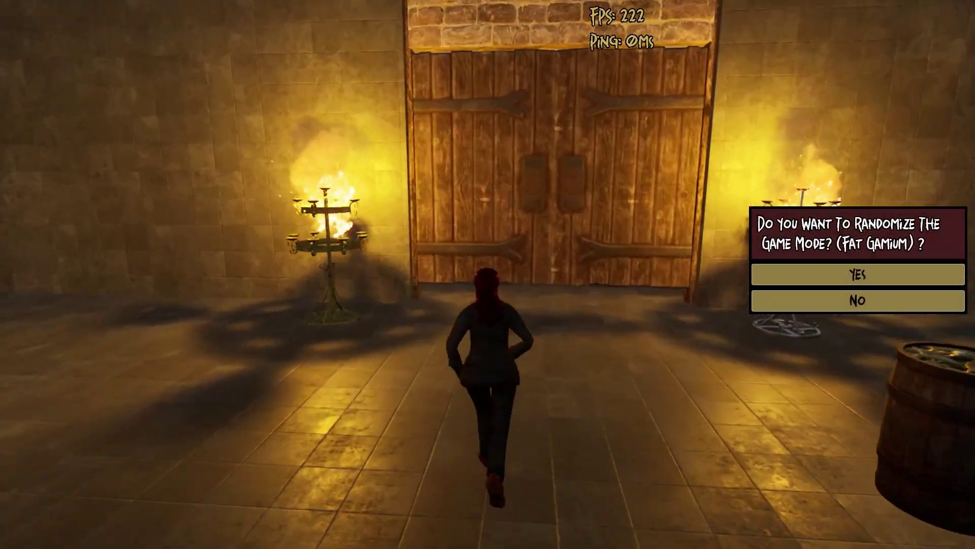
{"action": "key", "text": "w"}
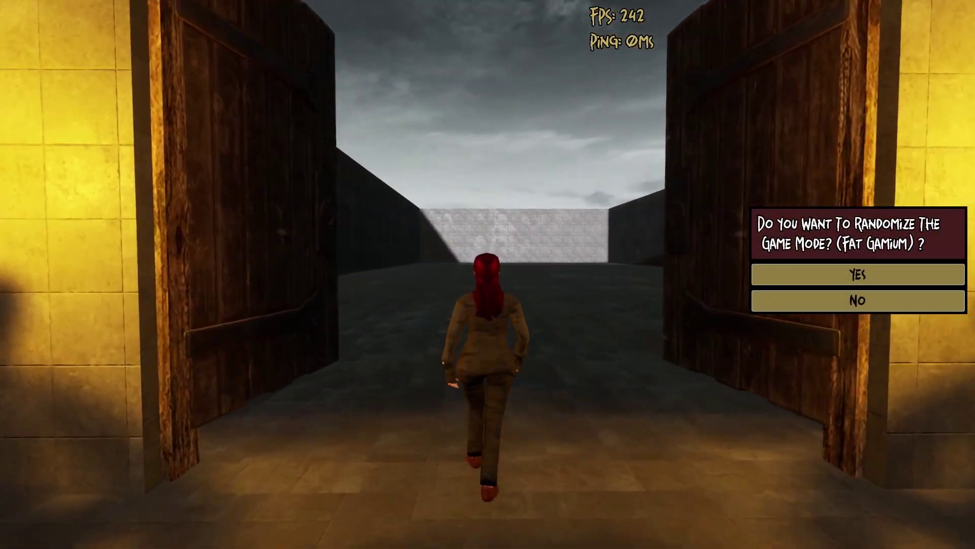
Step: In build mode, place a Static > Medieval Wall Straight 1 piece near the far wall
{"action": "key", "text": "b"}
{"action": "left_click", "coordinate": [664, 250]}
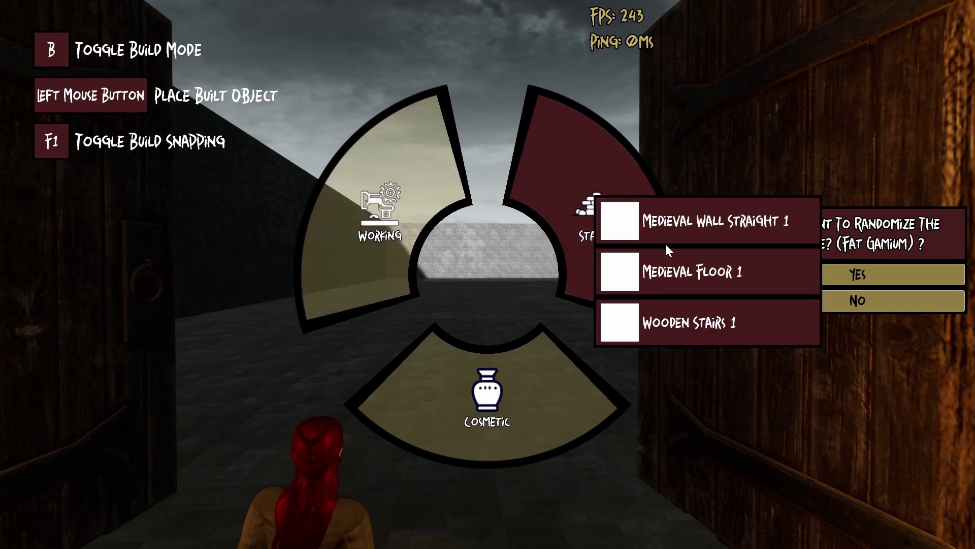
{"action": "left_click", "coordinate": [665, 239]}
{"action": "key", "text": "w"}
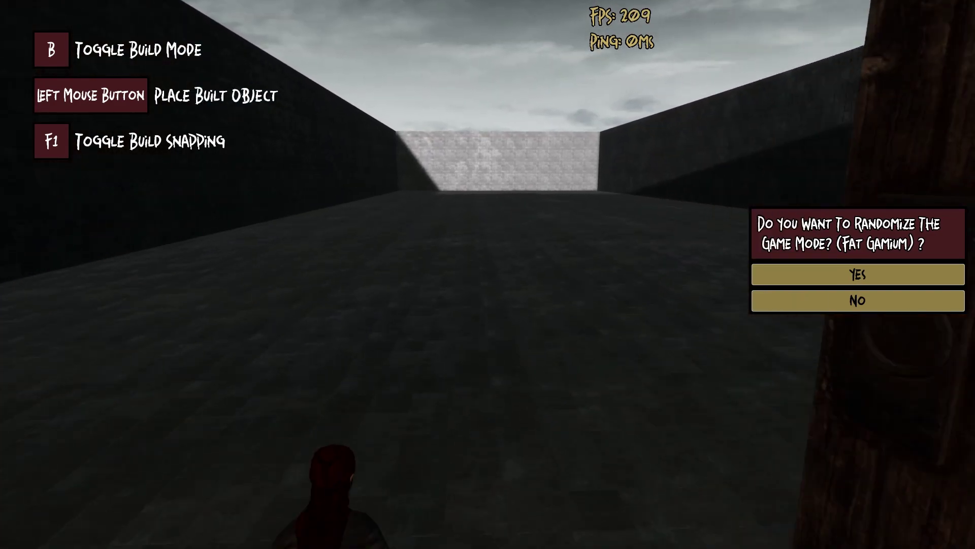
{"action": "left_click", "coordinate": [488, 274]}
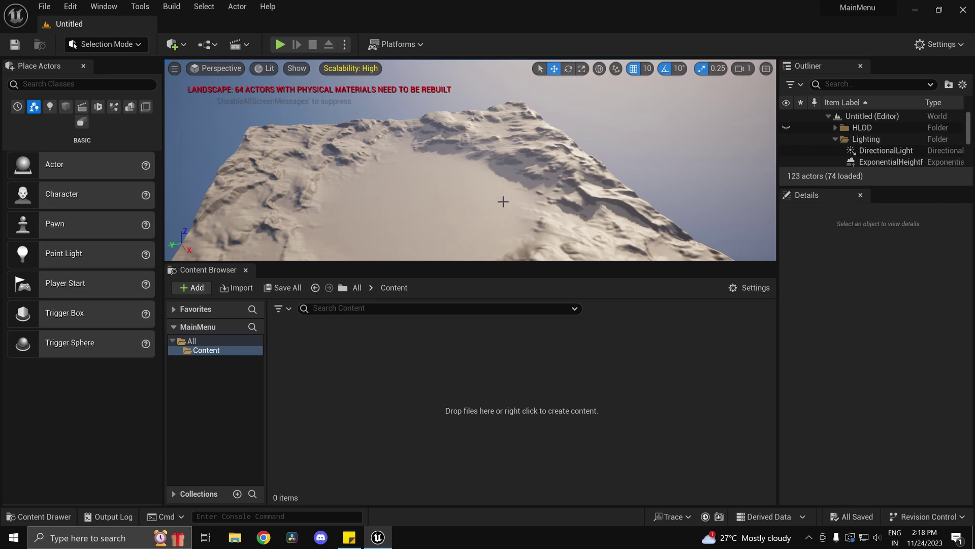
Step: Create a folder named Maps in the Content folder
{"action": "left_click_drag", "start_coordinate": [501, 200], "coordinate": [501, 183]}
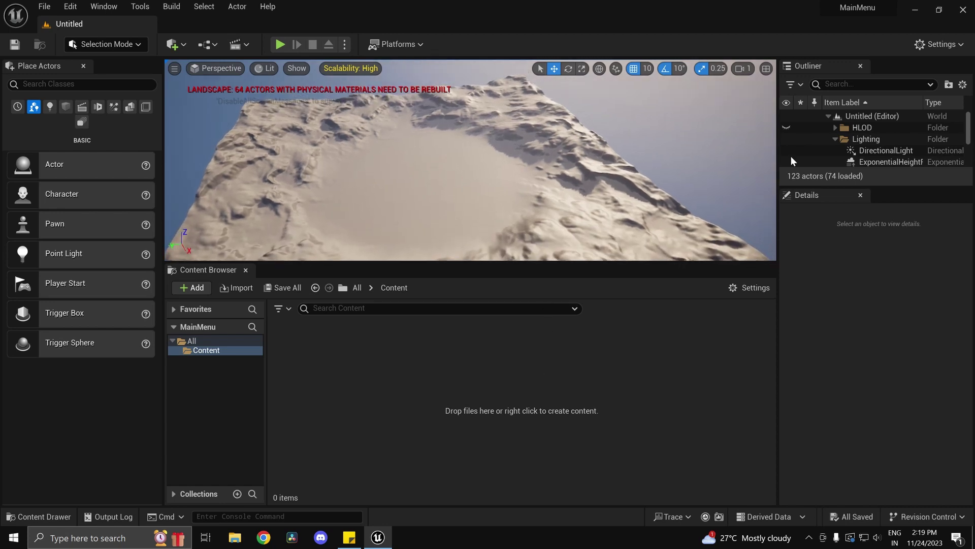
{"action": "right_click", "coordinate": [384, 366]}
{"action": "left_click", "coordinate": [447, 178]}
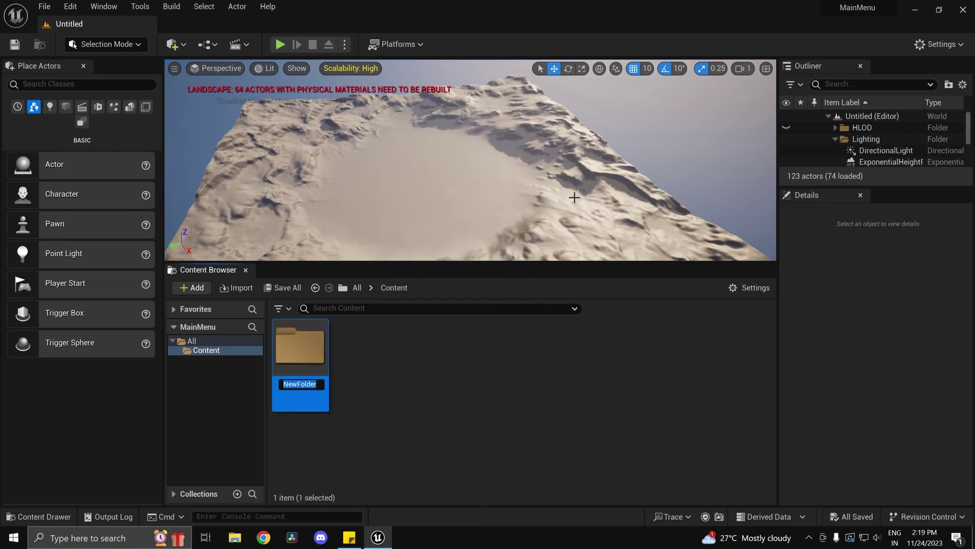
{"action": "type", "text": "Maps"}
{"action": "key", "text": "Return"}
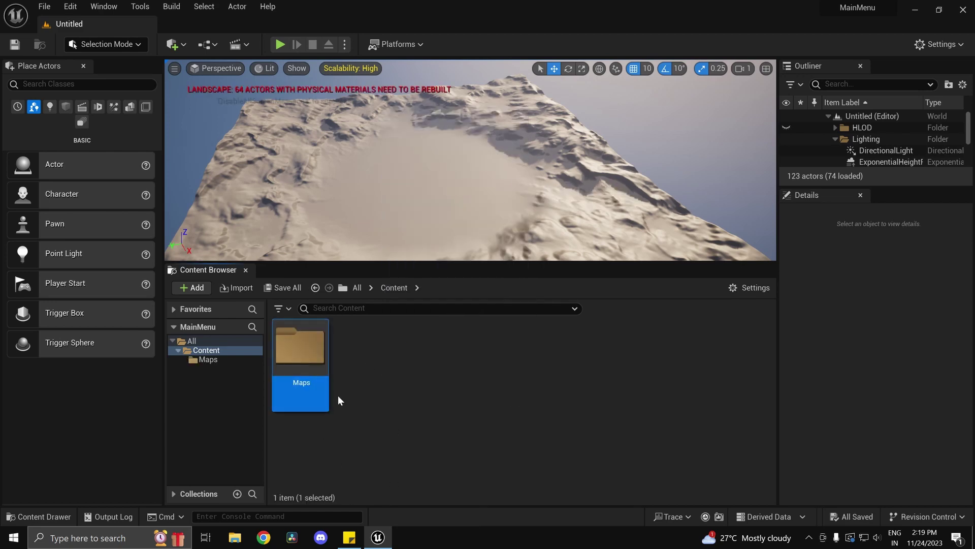
Step: Inside Maps, create a new level asset named MainMenu
{"action": "left_click", "coordinate": [440, 417]}
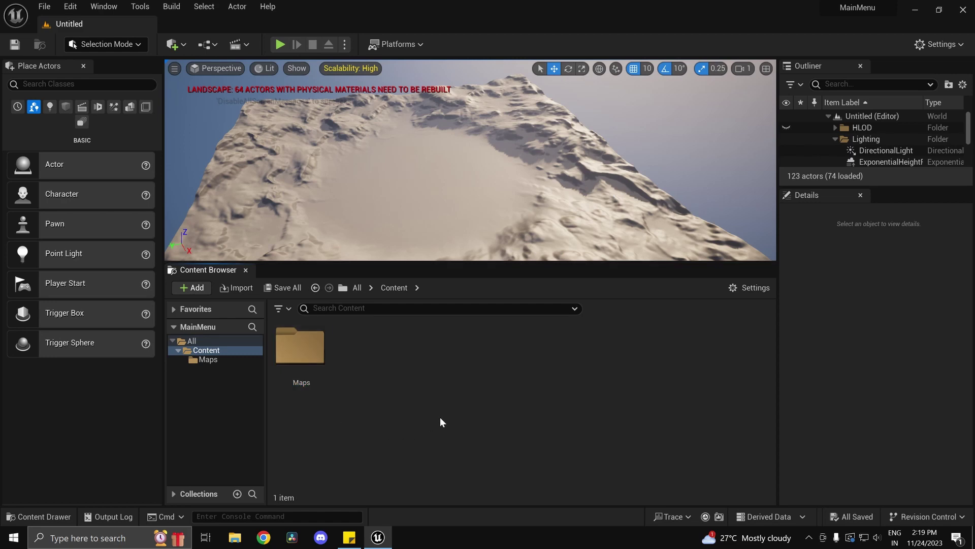
{"action": "left_click", "coordinate": [323, 367]}
{"action": "double_click", "coordinate": [322, 367]}
{"action": "right_click", "coordinate": [334, 379]}
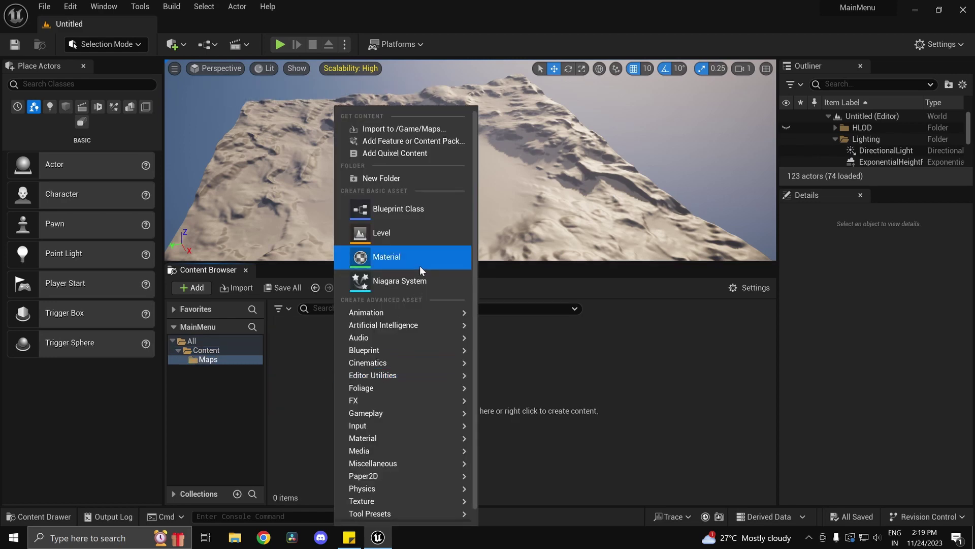
{"action": "left_click", "coordinate": [422, 233]}
{"action": "type", "text": "MainMenu"}
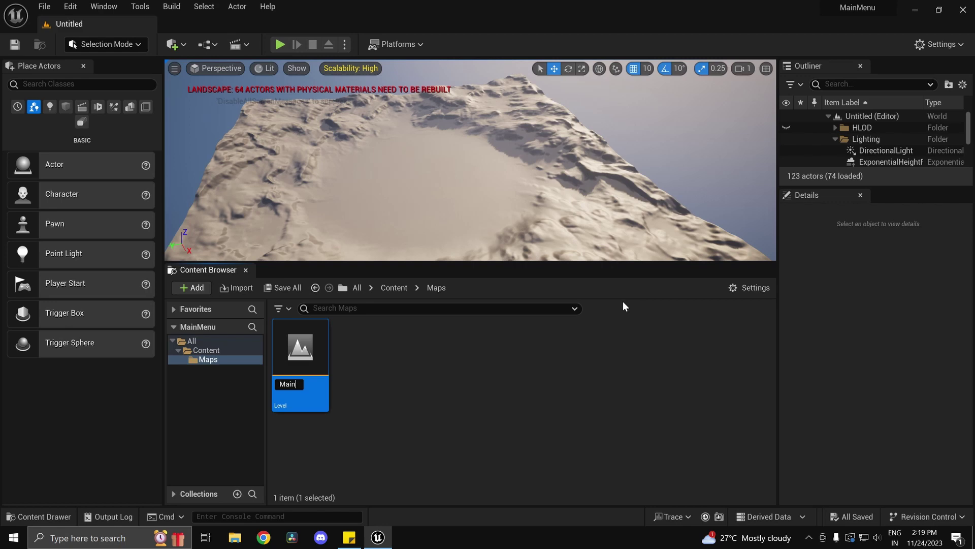
{"action": "key", "text": "Return"}
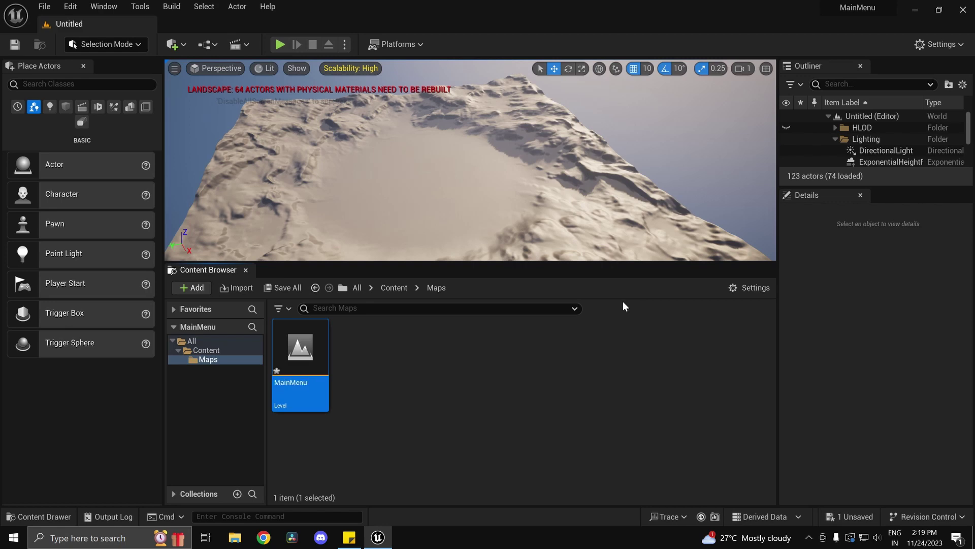
Step: Save all content and open the empty MainMenu level
{"action": "left_click", "coordinate": [269, 288]}
{"action": "left_click", "coordinate": [571, 394]}
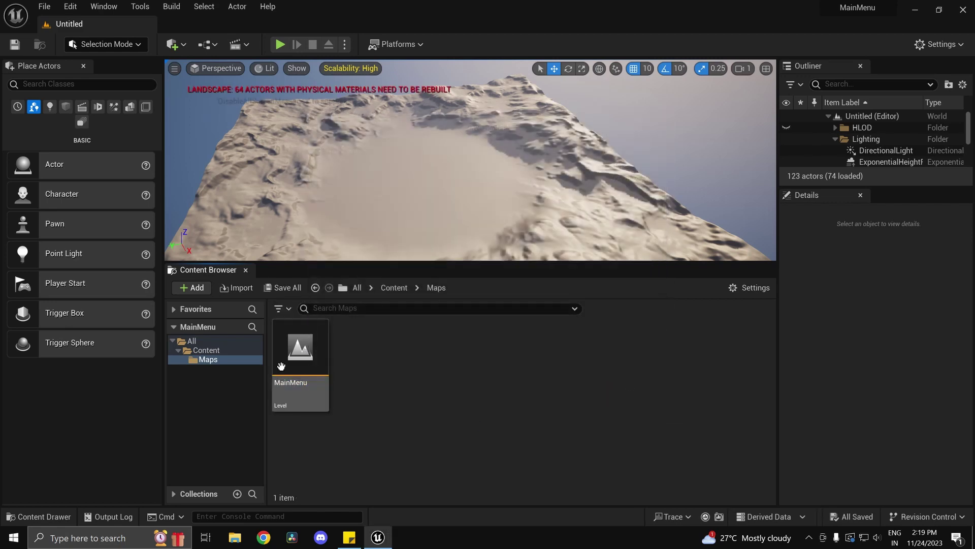
{"action": "double_click", "coordinate": [300, 350]}
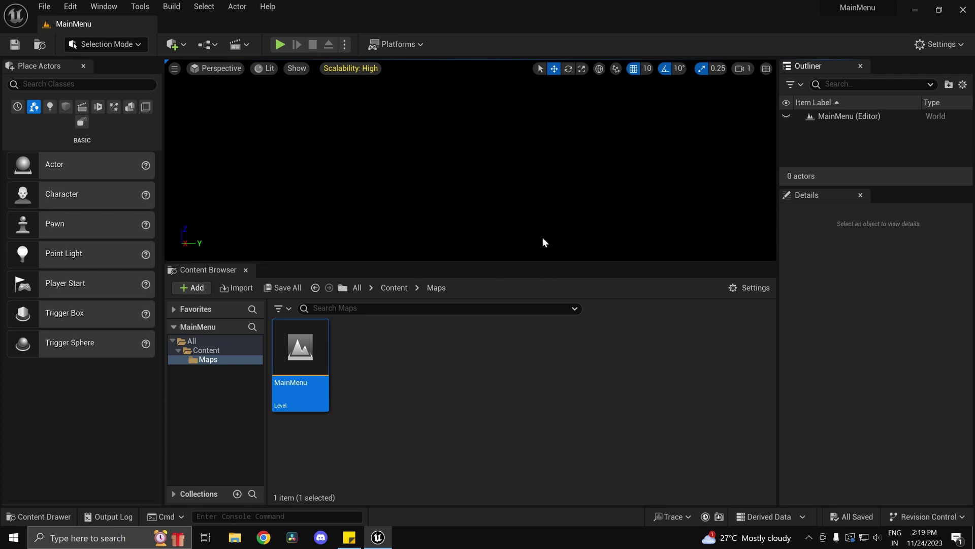
Step: Create a folder named UI in the Content folder and open it
{"action": "left_click", "coordinate": [443, 381]}
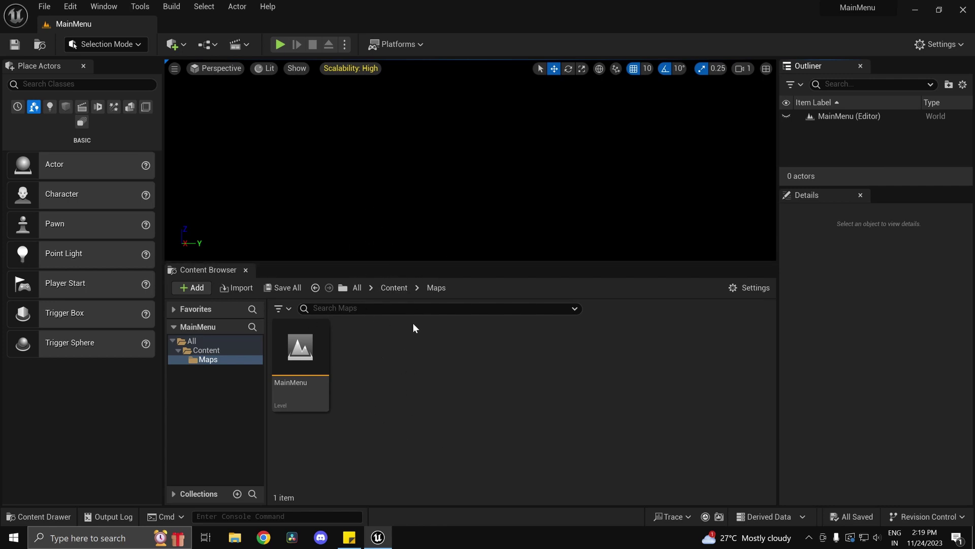
{"action": "left_click", "coordinate": [406, 291]}
{"action": "right_click", "coordinate": [441, 363]}
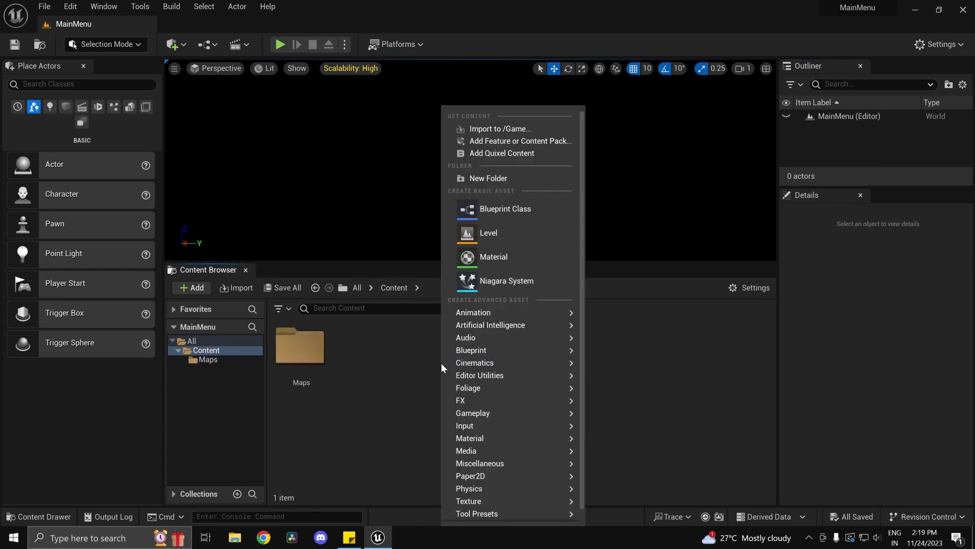
{"action": "left_click", "coordinate": [486, 176]}
{"action": "type", "text": "UI"}
{"action": "key", "text": "Return"}
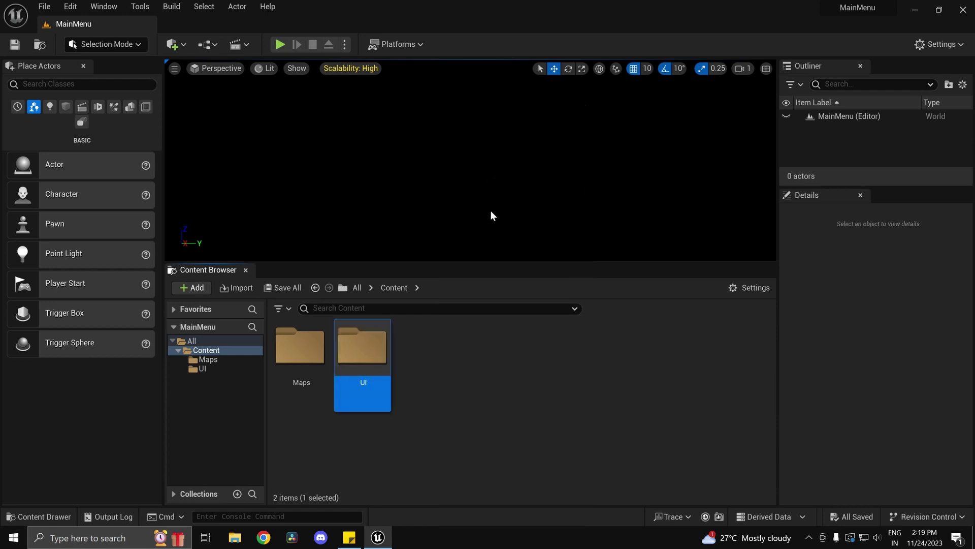
{"action": "double_click", "coordinate": [362, 351]}
Step: Create a User Widget blueprint named BP_MainMenuWB inside UI
{"action": "right_click", "coordinate": [321, 388]}
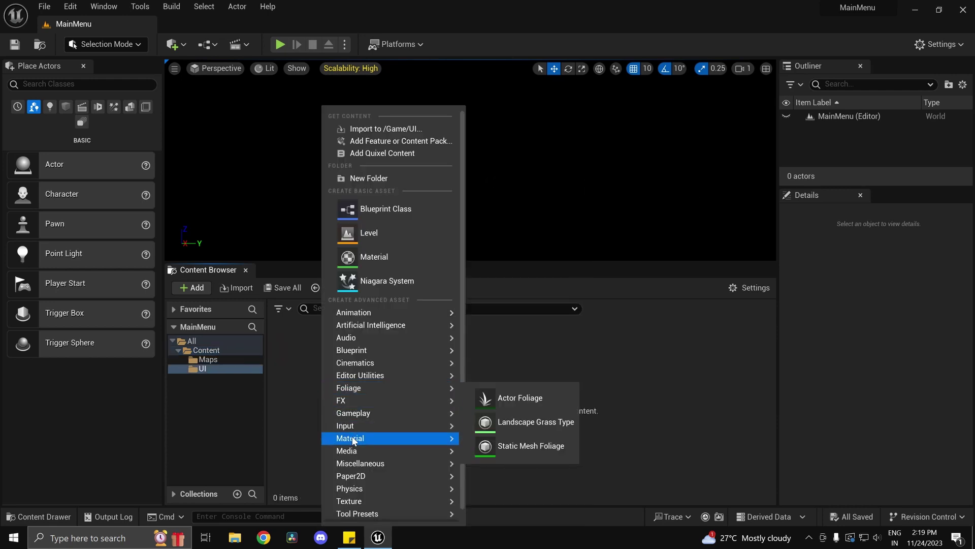
{"action": "scroll", "coordinate": [354, 457], "scroll_direction": "down", "scroll_amount": 1}
{"action": "mouse_move", "coordinate": [359, 512]}
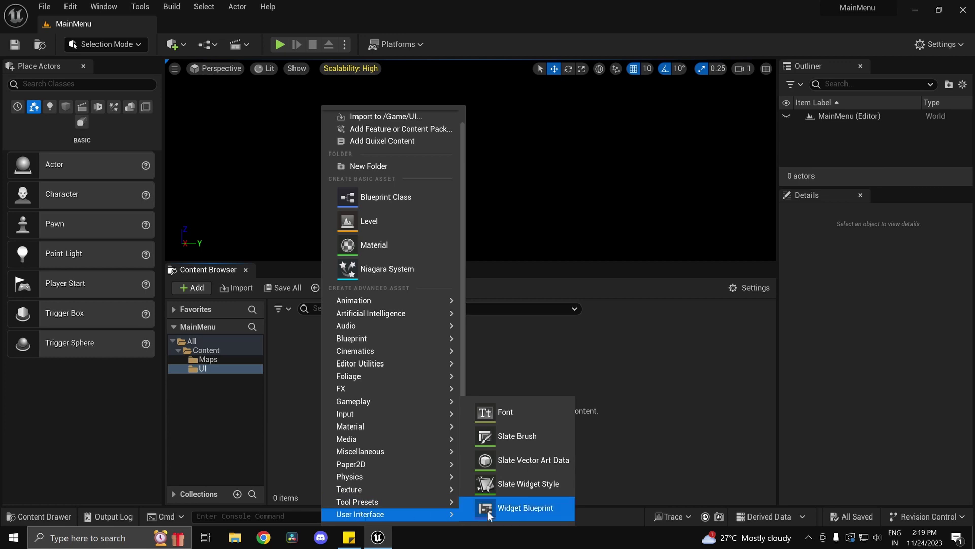
{"action": "left_click", "coordinate": [515, 504]}
{"action": "left_click", "coordinate": [364, 190]}
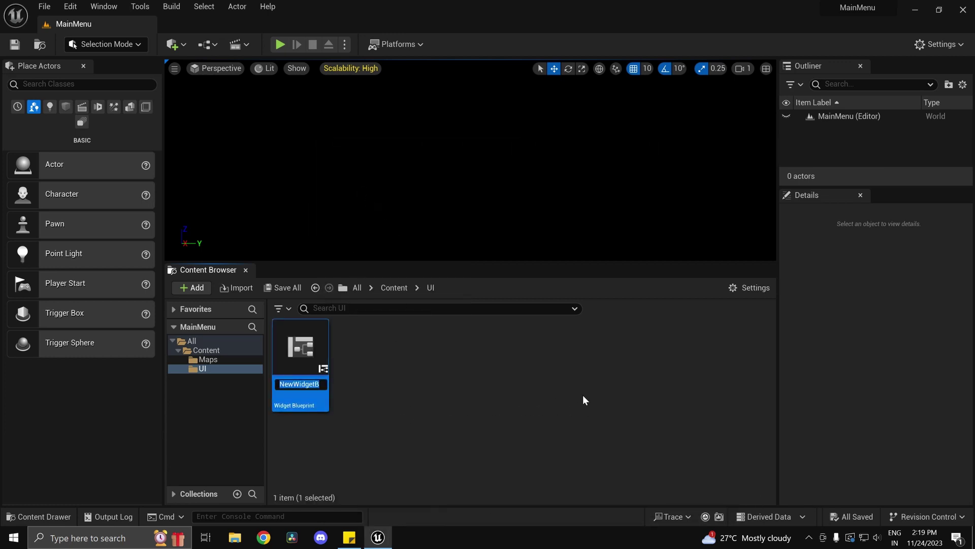
{"action": "type", "text": "BP_MainM"}
{"action": "type", "text": "enuWB"}
{"action": "key", "text": "Return"}
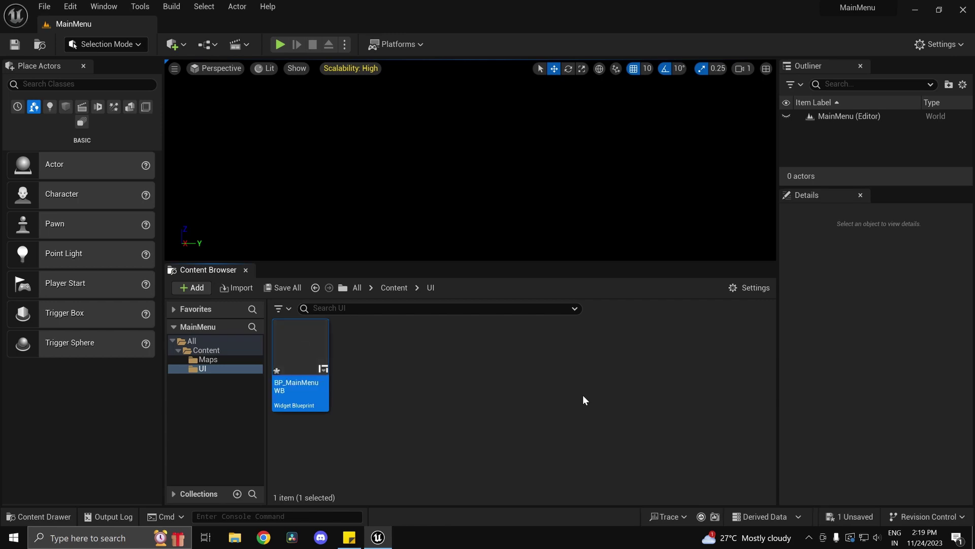
Step: Add a Canvas Panel root to BP_MainMenuWB, compile and save, then return to the level
{"action": "double_click", "coordinate": [310, 349]}
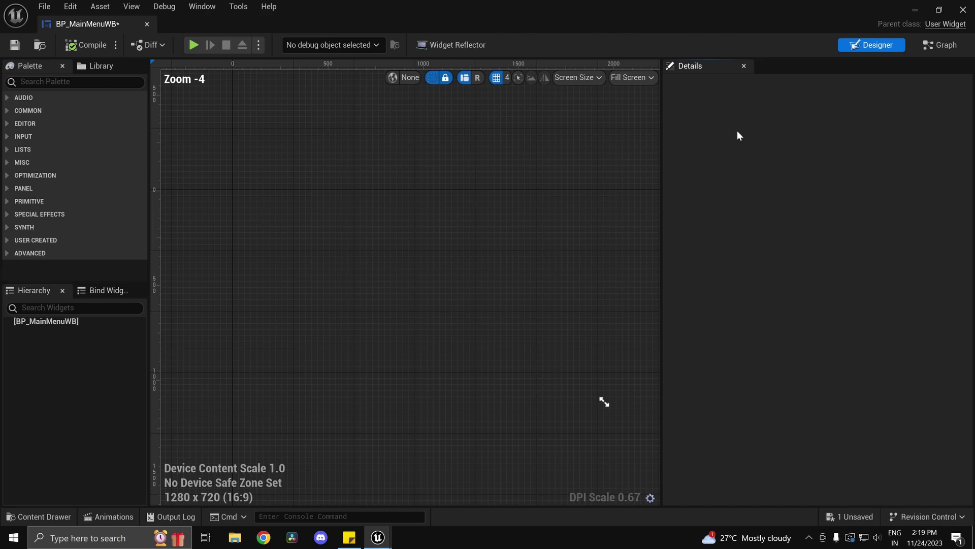
{"action": "left_click", "coordinate": [57, 80]}
{"action": "type", "text": "canva"}
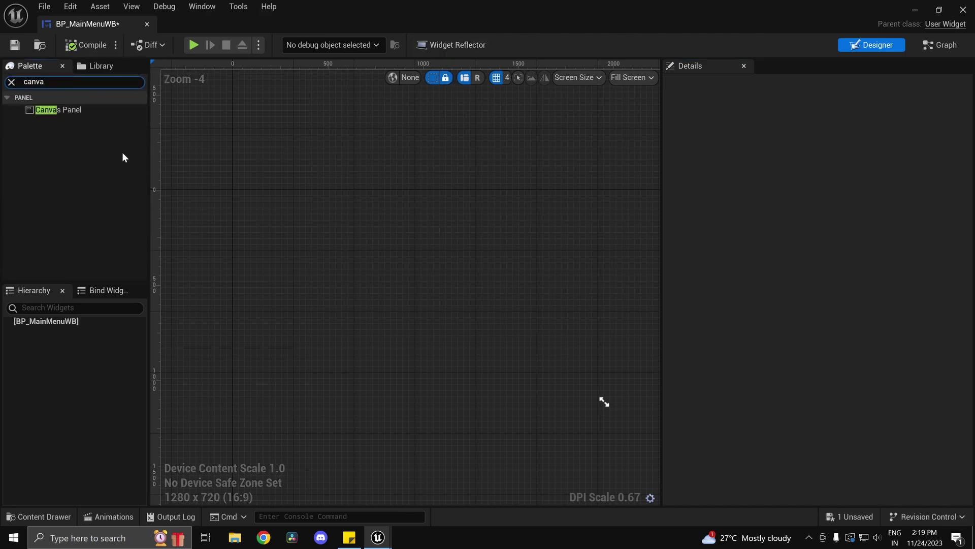
{"action": "left_click_drag", "start_coordinate": [66, 110], "coordinate": [424, 181]}
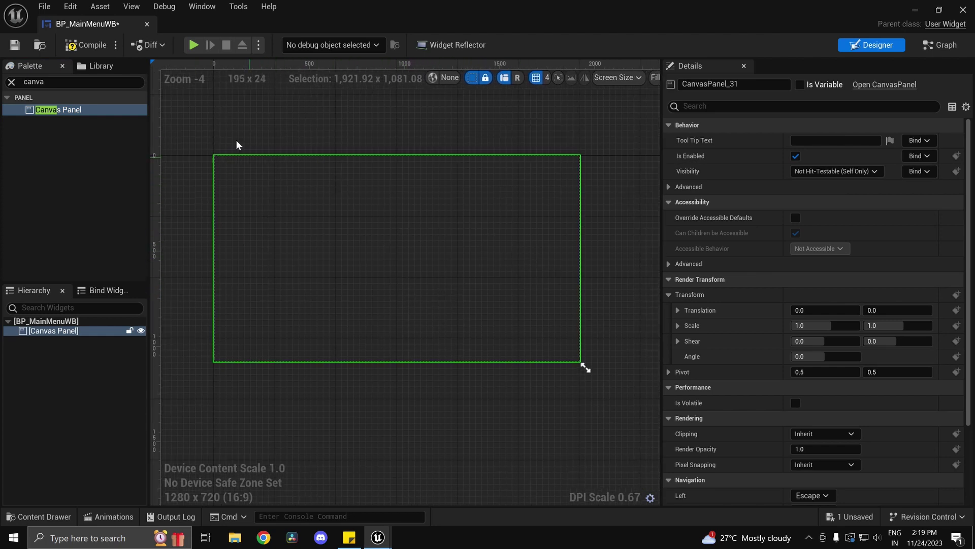
{"action": "left_click", "coordinate": [84, 46]}
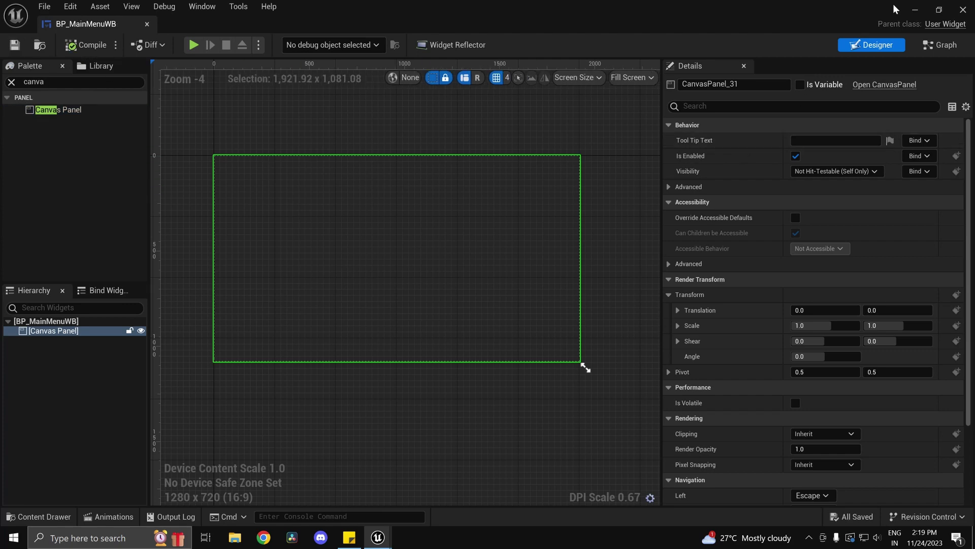
{"action": "left_click", "coordinate": [912, 9]}
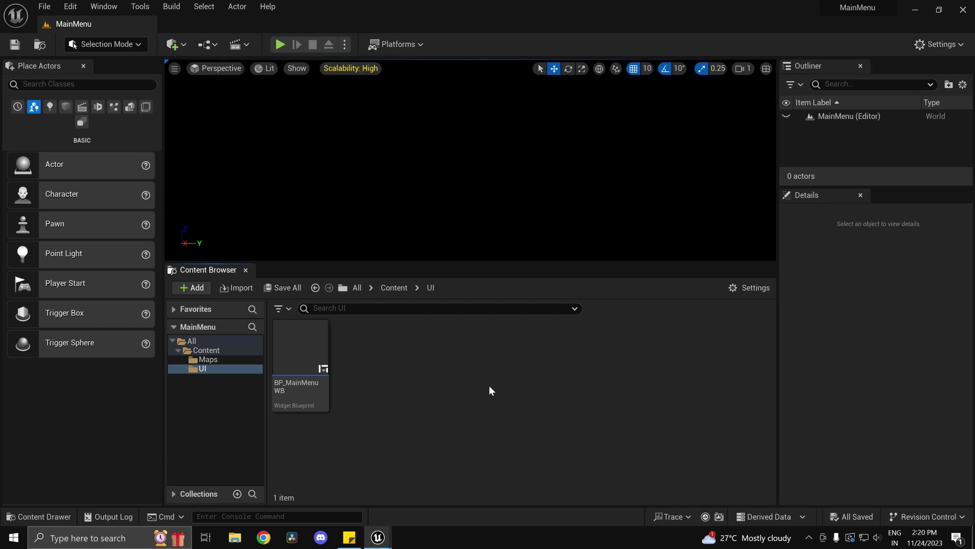
Step: Open the MainMenu Level Blueprint and delete the unused Event Tick node
{"action": "left_click", "coordinate": [396, 288]}
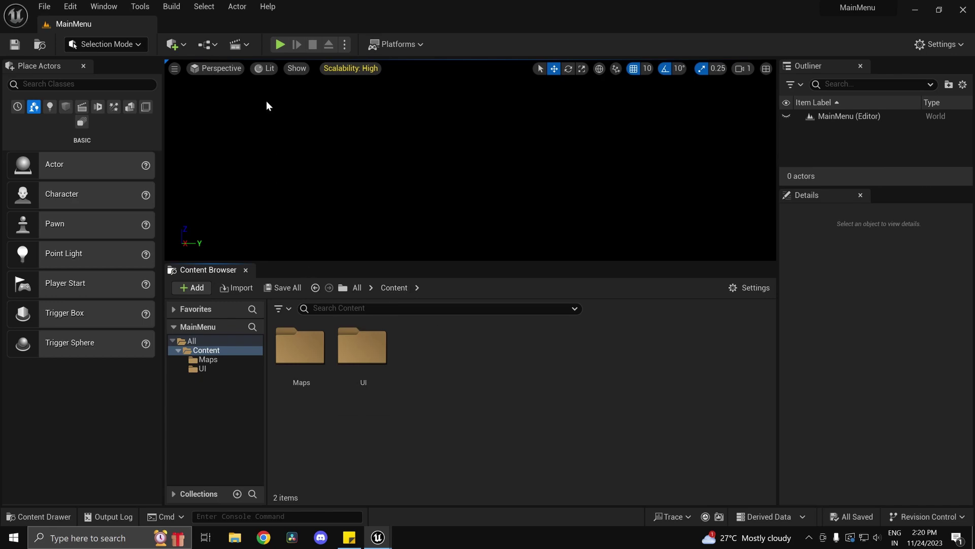
{"action": "left_click", "coordinate": [208, 44]}
{"action": "mouse_move", "coordinate": [269, 151]}
{"action": "left_click", "coordinate": [262, 125]}
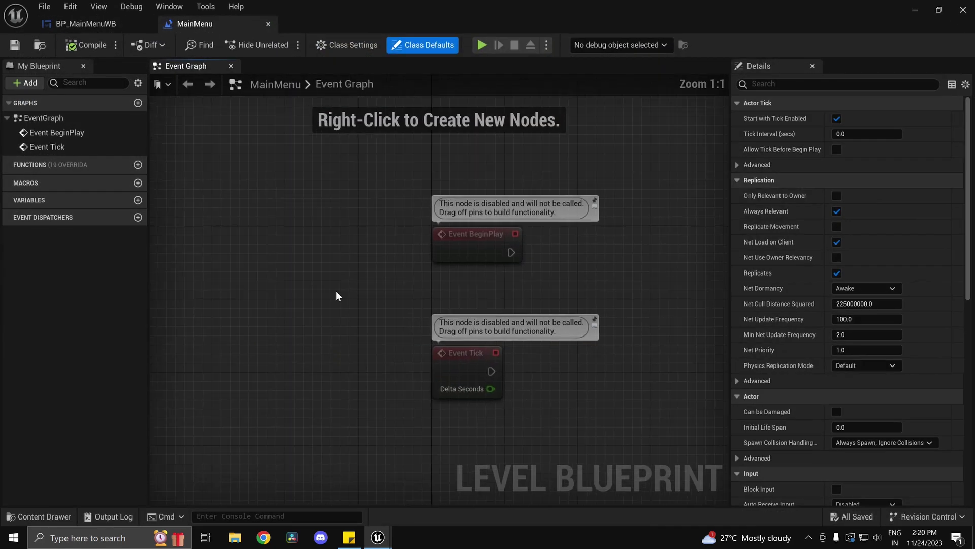
{"action": "left_click_drag", "start_coordinate": [413, 409], "coordinate": [269, 339]}
{"action": "key", "text": "Delete"}
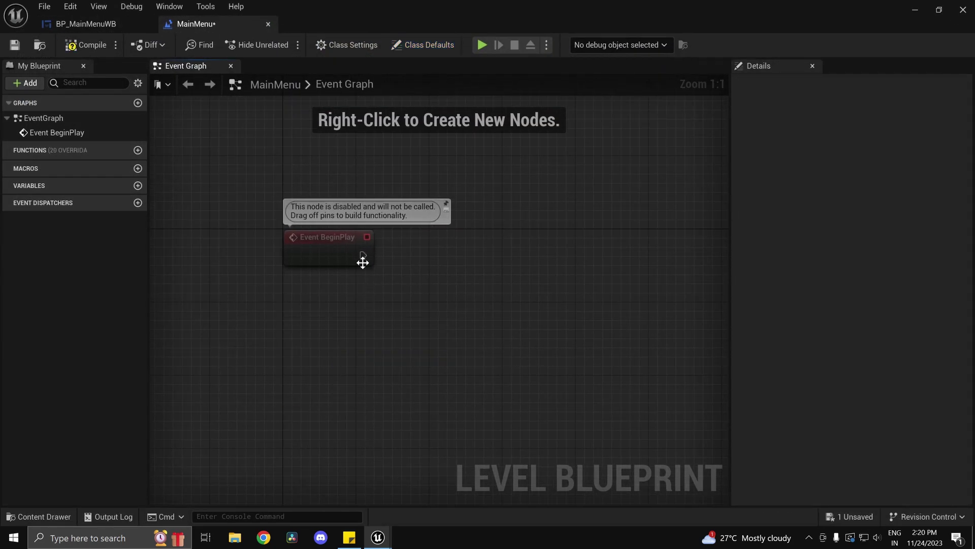
Step: From BeginPlay, add a Create Widget node using the BP_MainMenuWB class
{"action": "left_click_drag", "start_coordinate": [363, 255], "coordinate": [412, 255]}
{"action": "type", "text": "create"}
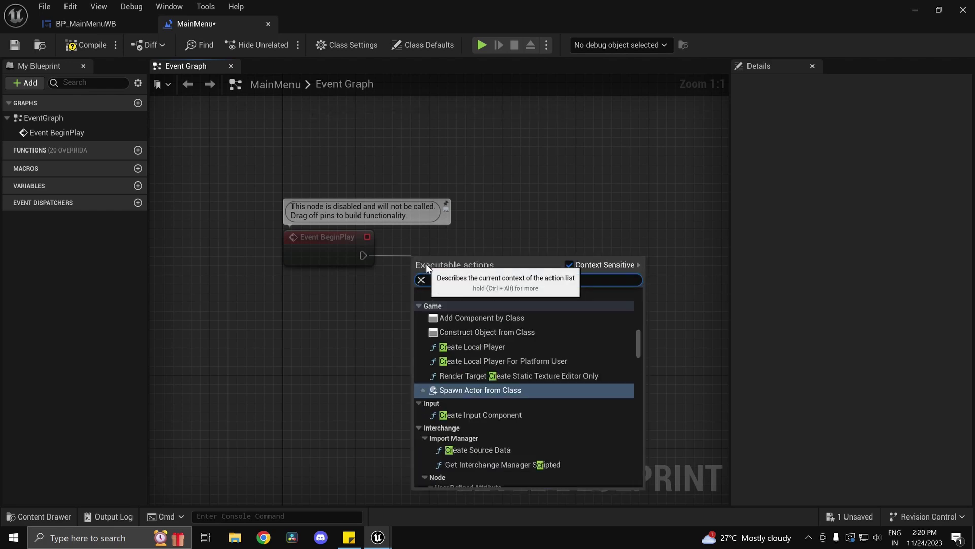
{"action": "scroll", "coordinate": [557, 371], "scroll_direction": "up", "scroll_amount": 5}
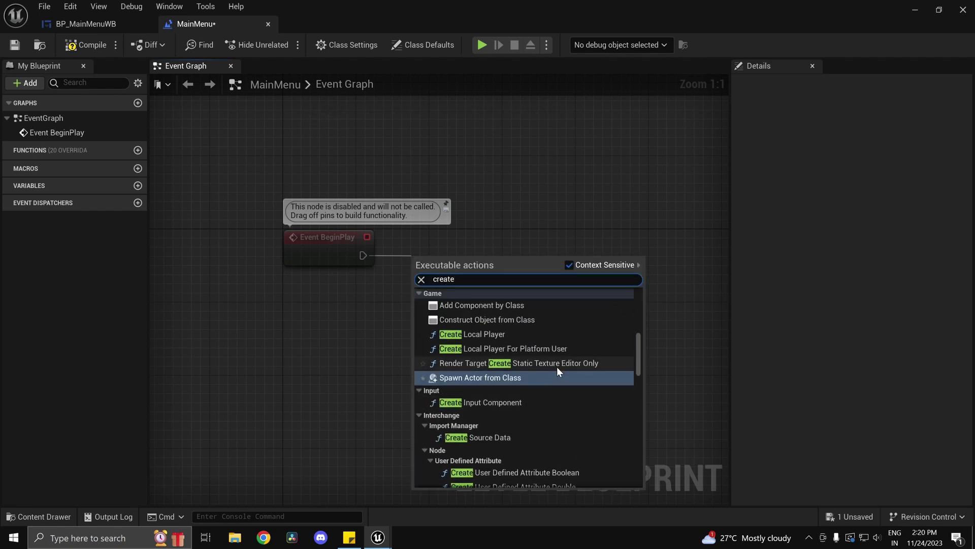
{"action": "scroll", "coordinate": [558, 372], "scroll_direction": "up", "scroll_amount": 3}
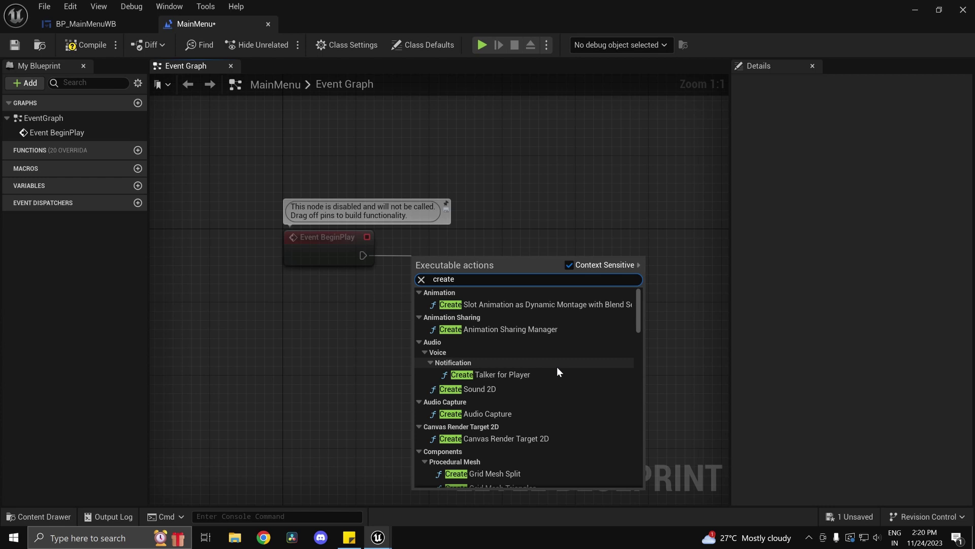
{"action": "type", "text": "widg"}
{"action": "key", "text": "Return"}
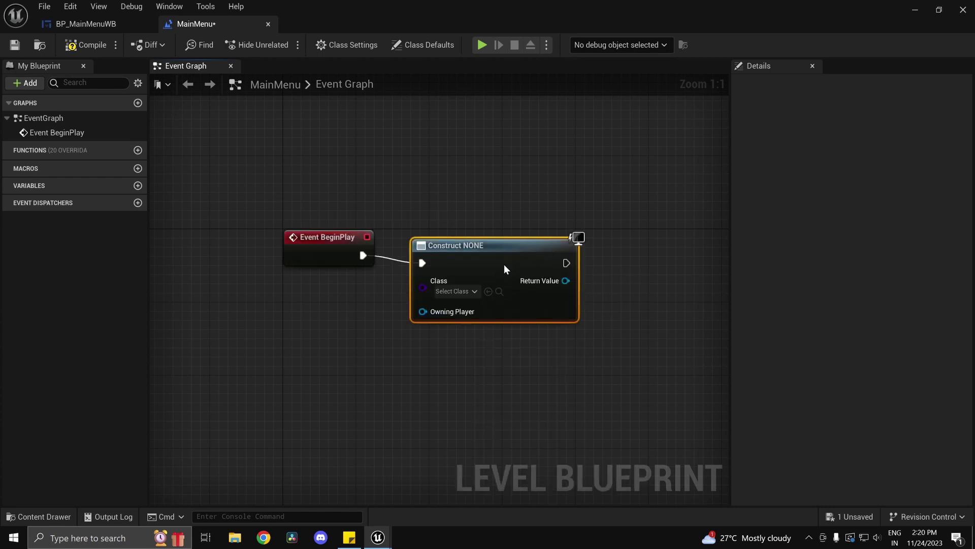
{"action": "left_click", "coordinate": [454, 282]}
{"action": "left_click", "coordinate": [490, 423]}
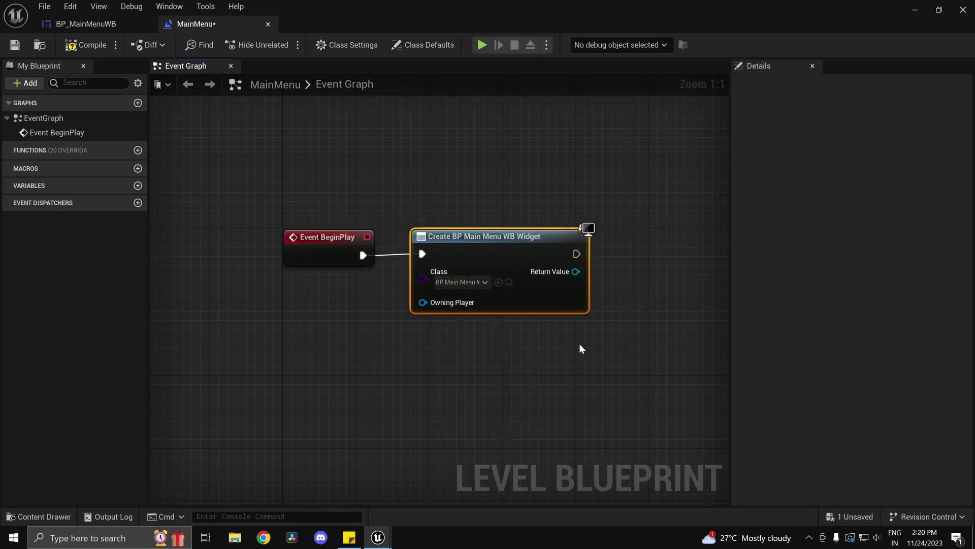
Step: Connect the widget's Return Value to a new Add to Viewport node
{"action": "right_click_drag", "start_coordinate": [565, 274], "coordinate": [471, 292]}
{"action": "left_click_drag", "start_coordinate": [471, 292], "coordinate": [533, 295]}
{"action": "type", "text": "add"}
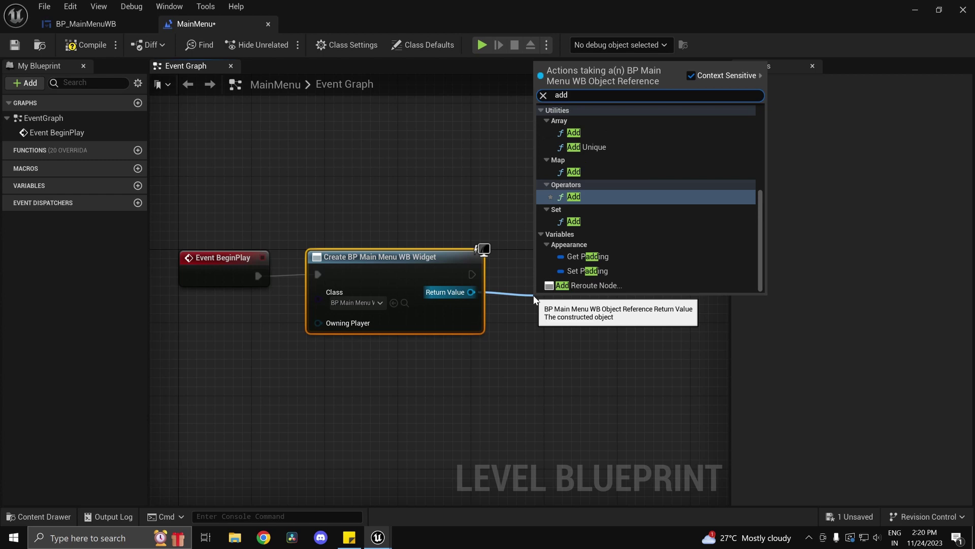
{"action": "type", "text": " to v"}
{"action": "key", "text": "Return"}
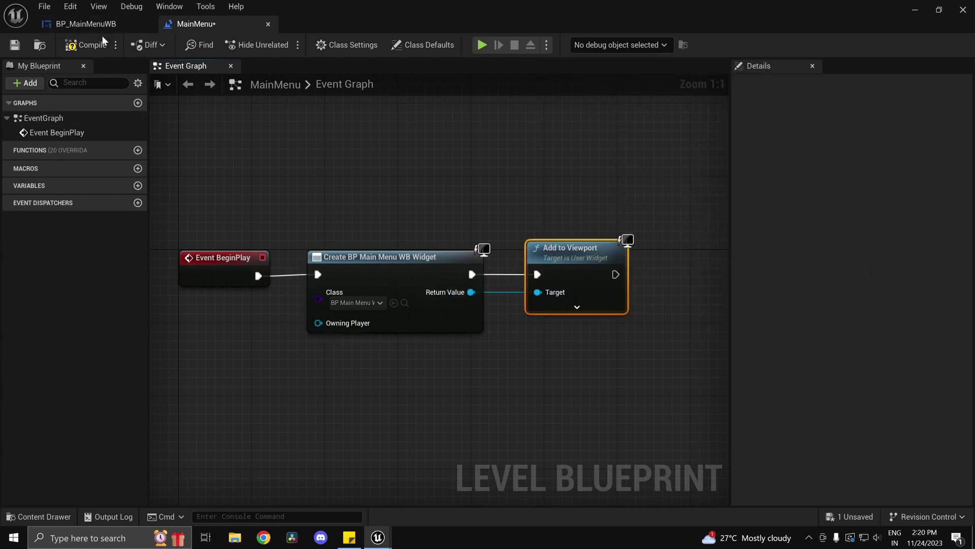
Step: Compile and save the level blueprint, then play-test the level
{"action": "left_click", "coordinate": [85, 45]}
{"action": "left_click", "coordinate": [14, 45]}
{"action": "left_click", "coordinate": [95, 23]}
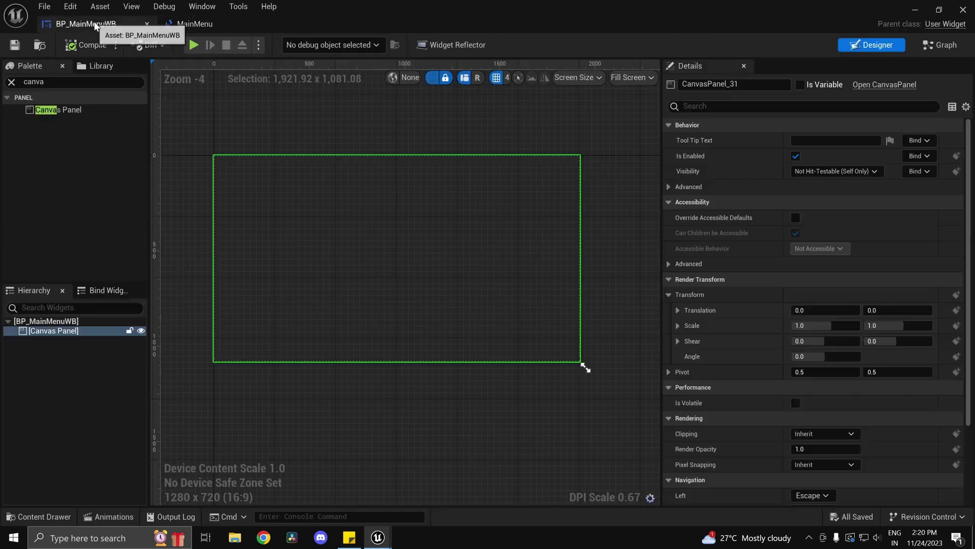
{"action": "left_click", "coordinate": [909, 11]}
{"action": "left_click", "coordinate": [280, 44]}
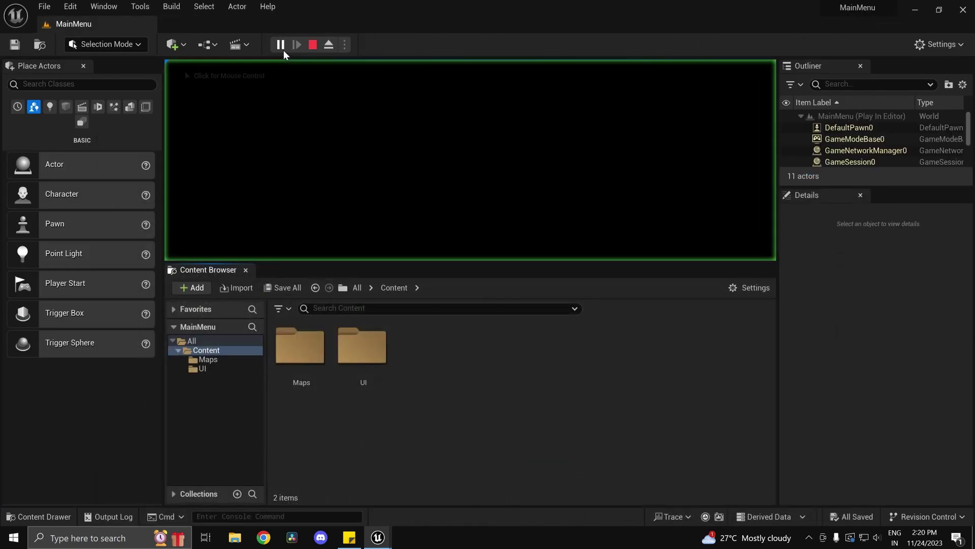
{"action": "key", "text": "Escape"}
{"action": "double_click", "coordinate": [363, 346]}
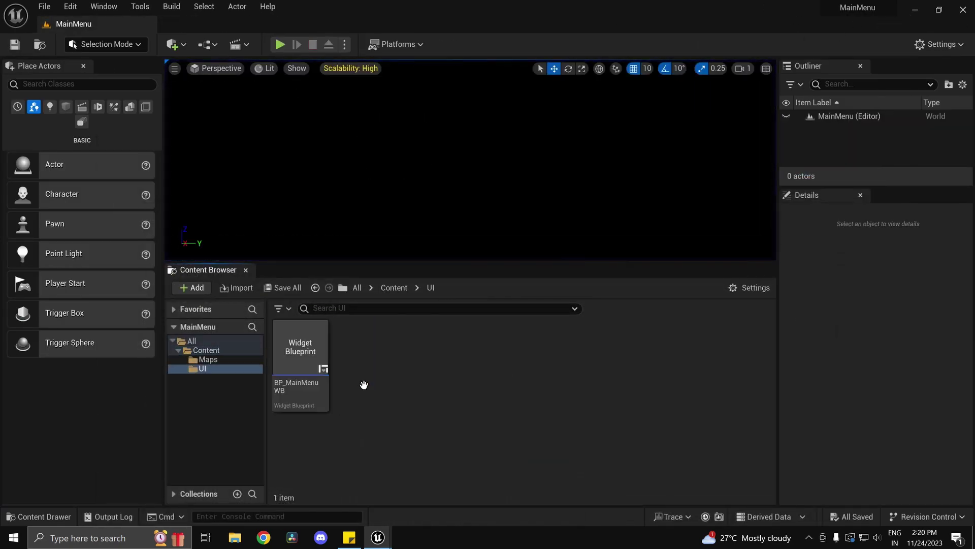
Step: Add a temporary Text Block to BP_MainMenuWB's canvas and play-test the level
{"action": "double_click", "coordinate": [300, 363]}
{"action": "double_click", "coordinate": [33, 81]}
{"action": "key", "text": "BackSpace"}
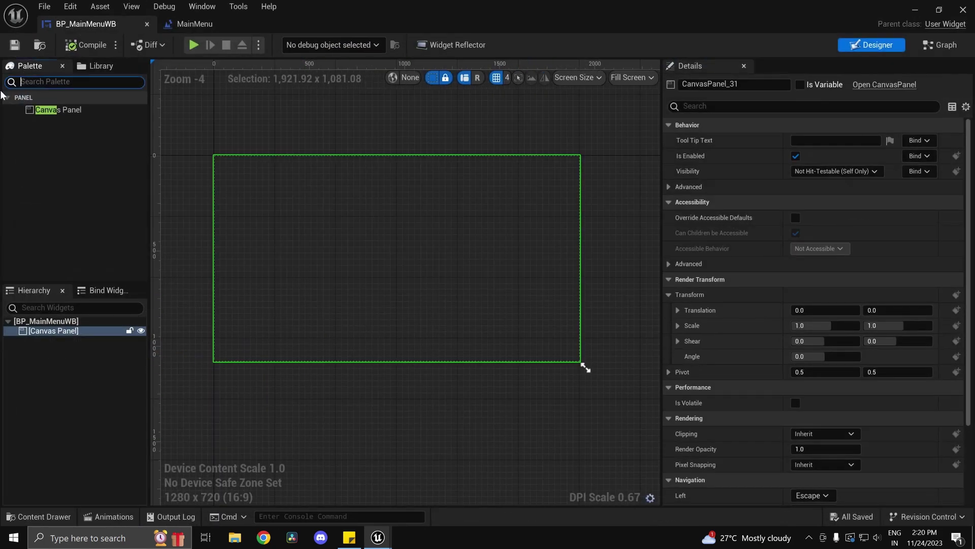
{"action": "type", "text": "t"}
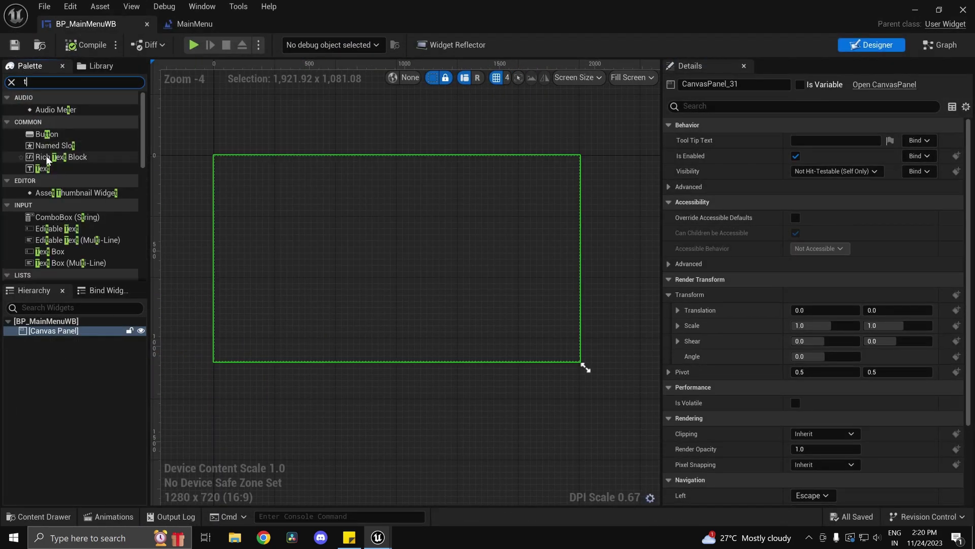
{"action": "left_click_drag", "start_coordinate": [43, 168], "coordinate": [401, 229]}
{"action": "left_click", "coordinate": [188, 24]}
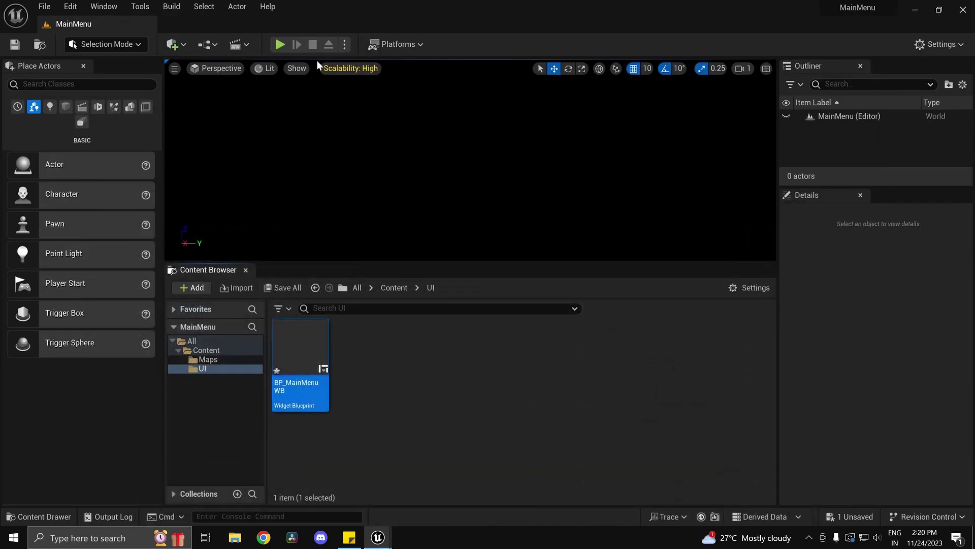
{"action": "left_click", "coordinate": [280, 45]}
{"action": "key", "text": "Escape"}
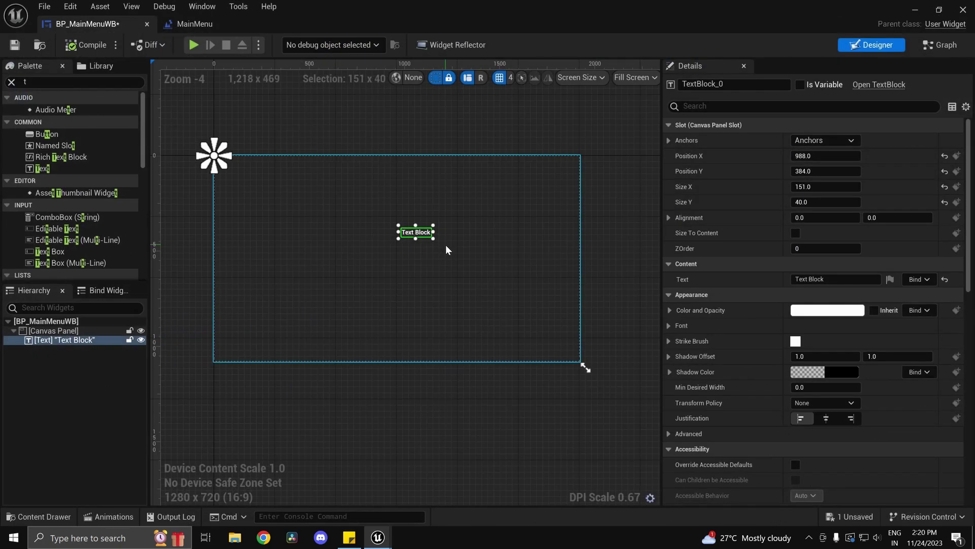
Step: Delete the test Text Block and save the widget with only the Canvas Panel
{"action": "left_click", "coordinate": [446, 248]}
{"action": "left_click", "coordinate": [425, 233]}
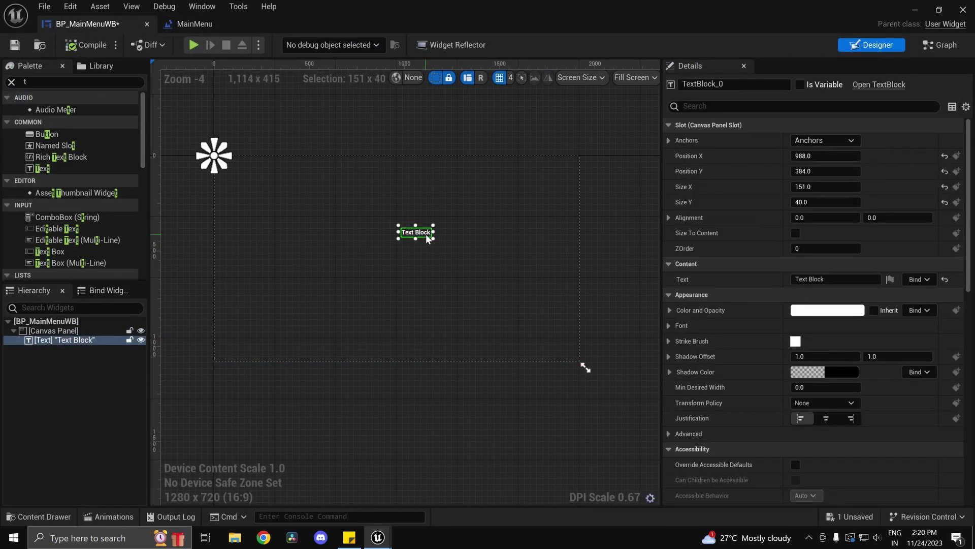
{"action": "key", "text": "Delete"}
{"action": "left_click", "coordinate": [51, 82]}
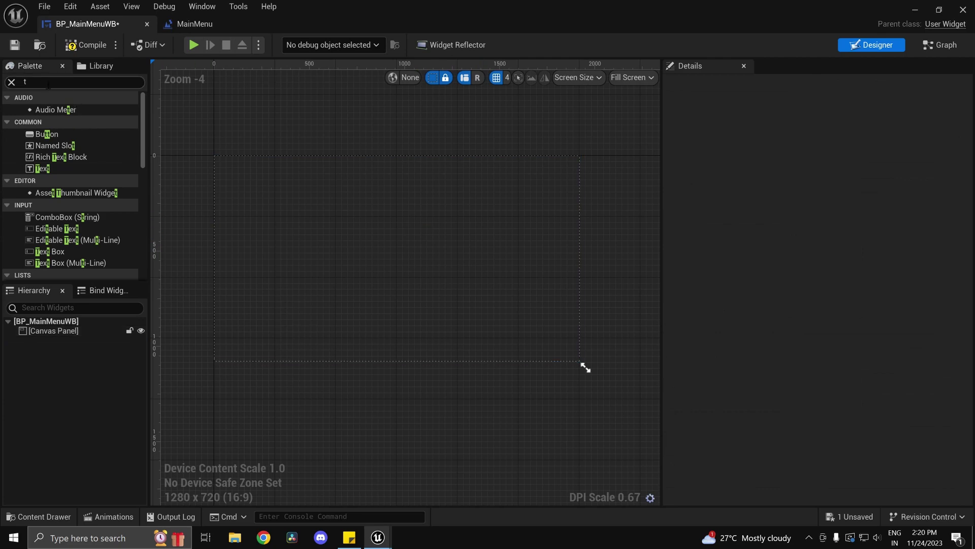
{"action": "key", "text": "BackSpace"}
{"action": "left_click", "coordinate": [14, 45]}
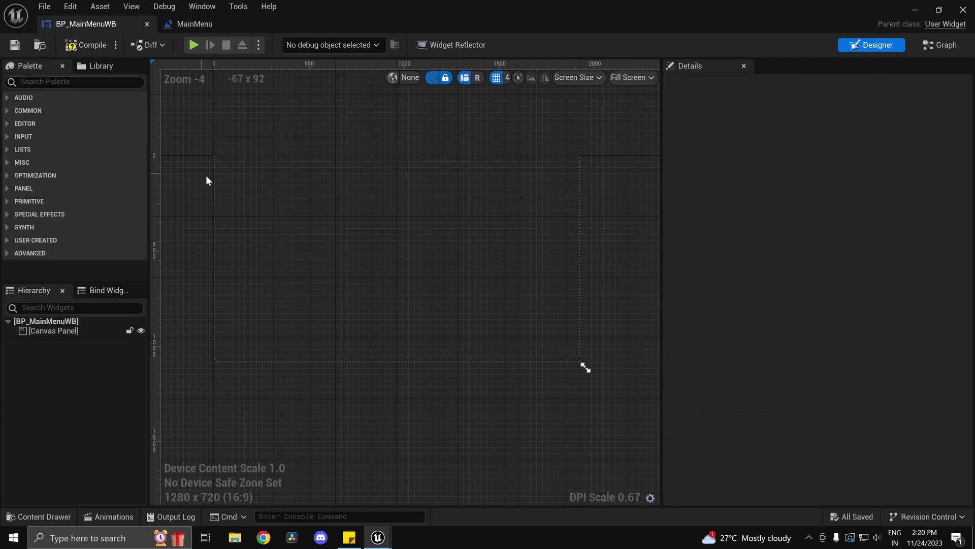
{"action": "left_click", "coordinate": [218, 180]}
Step: Place a Button on the canvas and enlarge it to about 210 by 53
{"action": "left_click", "coordinate": [53, 81]}
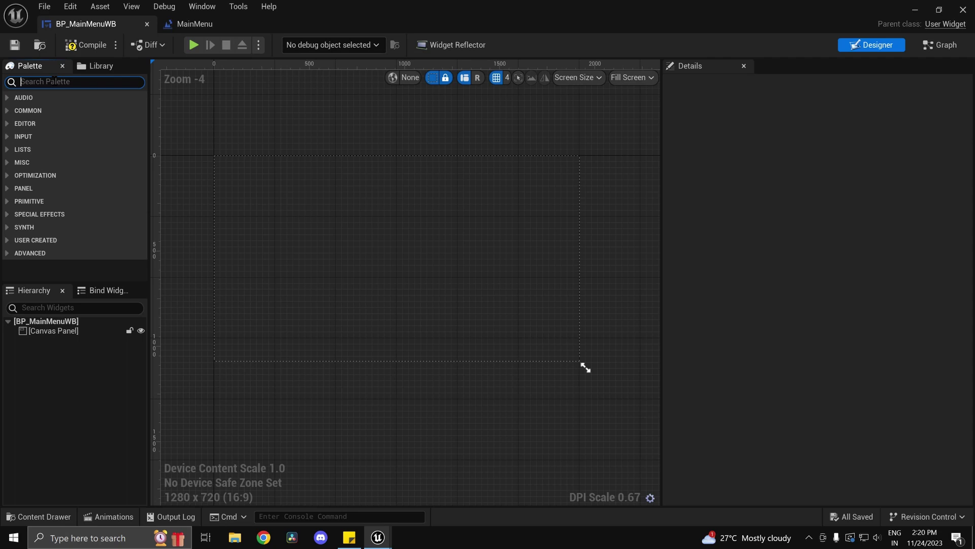
{"action": "type", "text": "but"}
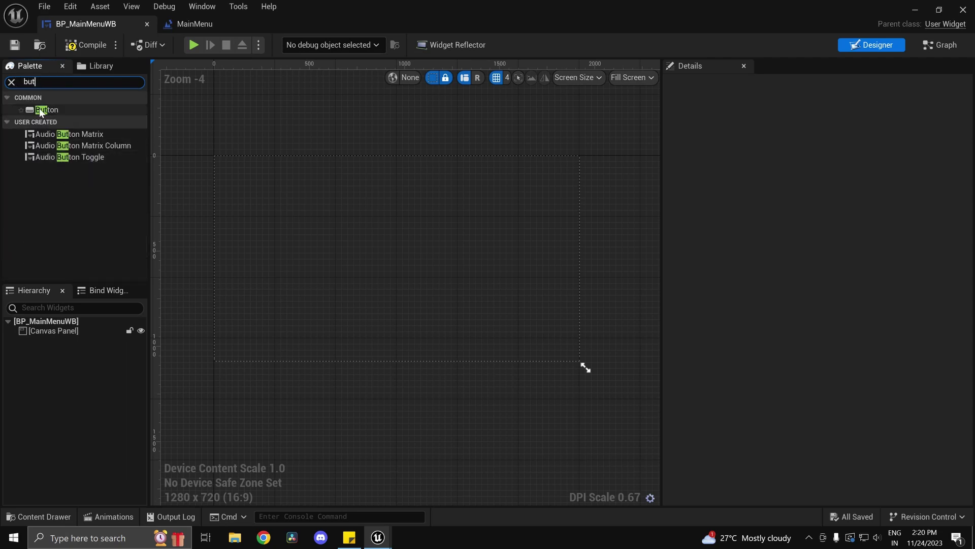
{"action": "left_click_drag", "start_coordinate": [41, 111], "coordinate": [265, 214]}
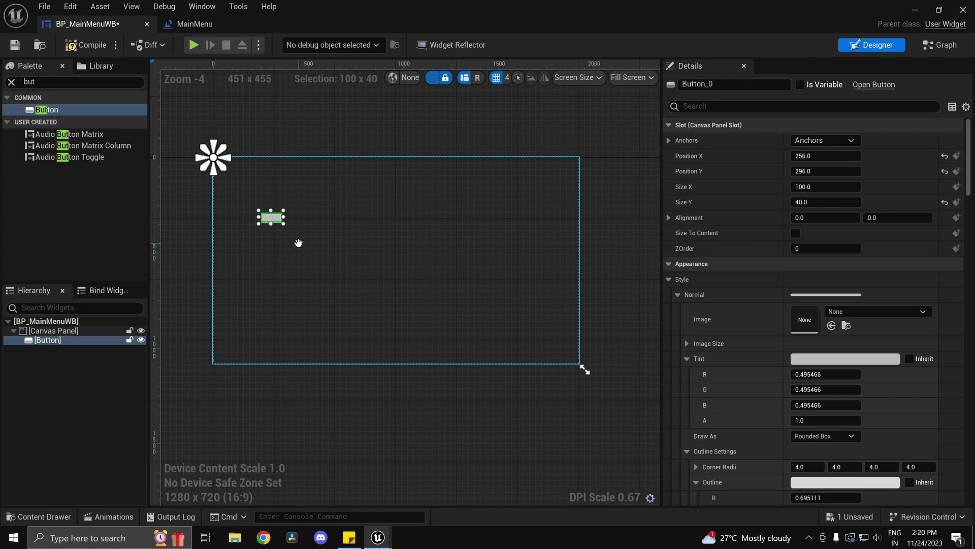
{"action": "scroll", "coordinate": [239, 210], "scroll_direction": "up", "scroll_amount": 6}
{"action": "scroll", "coordinate": [305, 295], "scroll_direction": "down", "scroll_amount": 5}
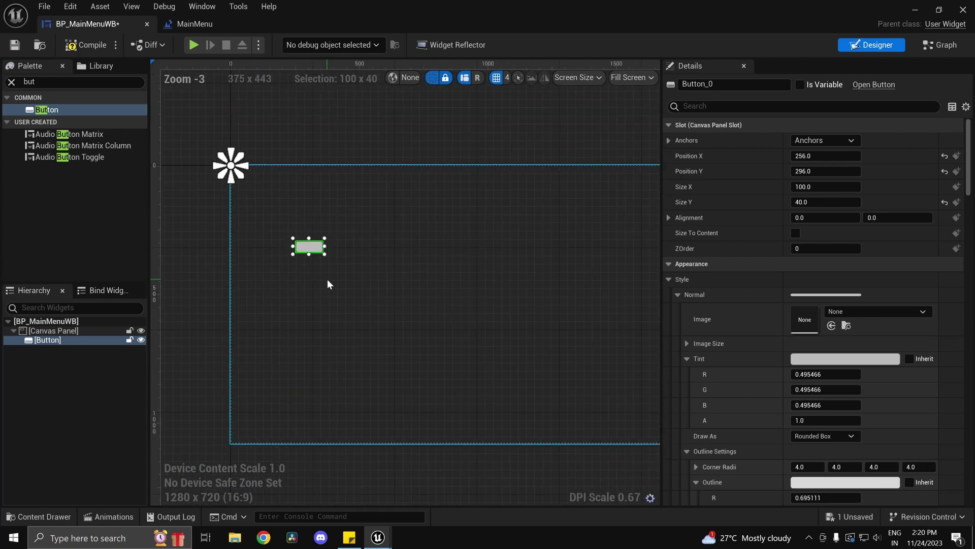
{"action": "left_click_drag", "start_coordinate": [326, 252], "coordinate": [353, 257]}
Step: Move the button into the upper left, at position 204, 264
{"action": "right_click_drag", "start_coordinate": [392, 302], "coordinate": [276, 251]}
{"action": "left_click_drag", "start_coordinate": [267, 252], "coordinate": [256, 186]}
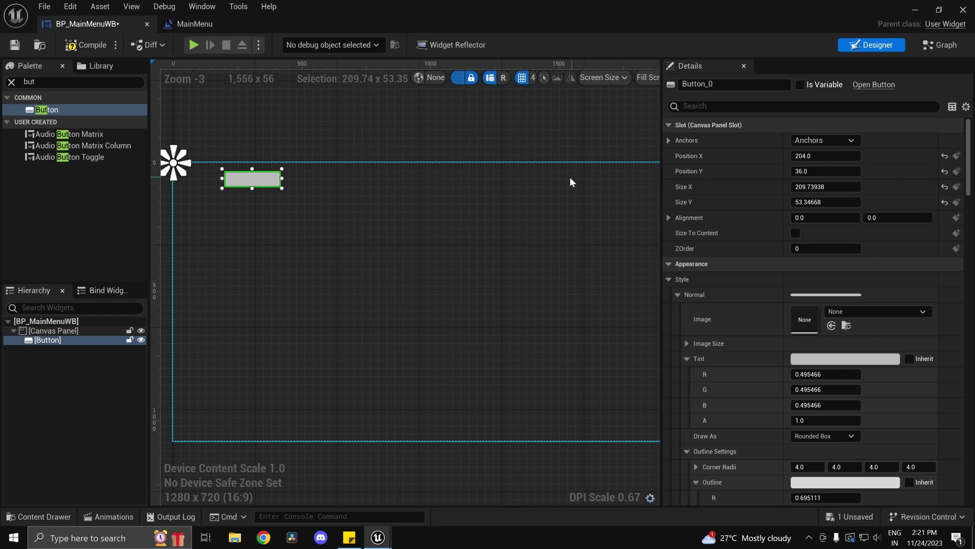
{"action": "right_click_drag", "start_coordinate": [268, 219], "coordinate": [332, 168]}
{"action": "left_click_drag", "start_coordinate": [321, 131], "coordinate": [322, 188]}
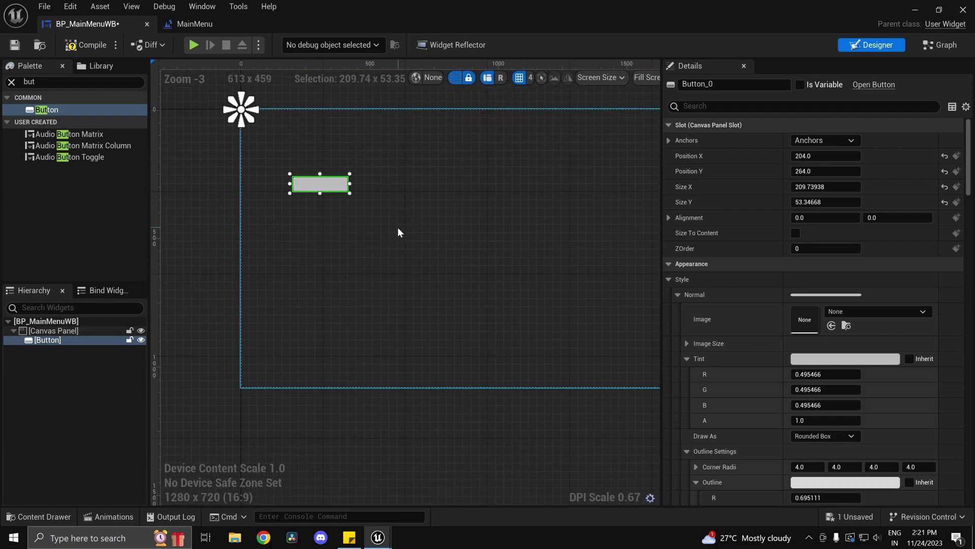
{"action": "right_click_drag", "start_coordinate": [398, 230], "coordinate": [361, 226]}
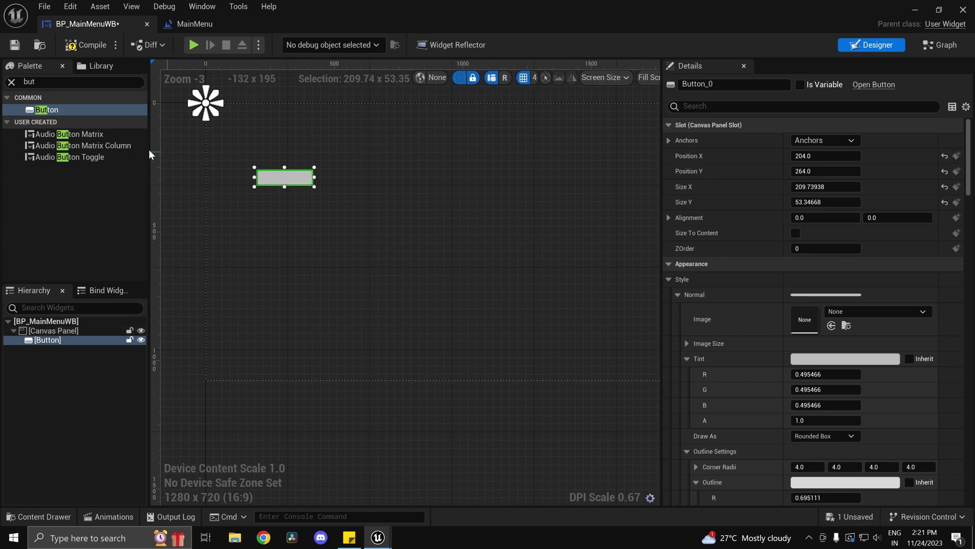
{"action": "left_click", "coordinate": [61, 84]}
Step: Place a Vertical Box on the main menu canvas
{"action": "type", "text": "tex"}
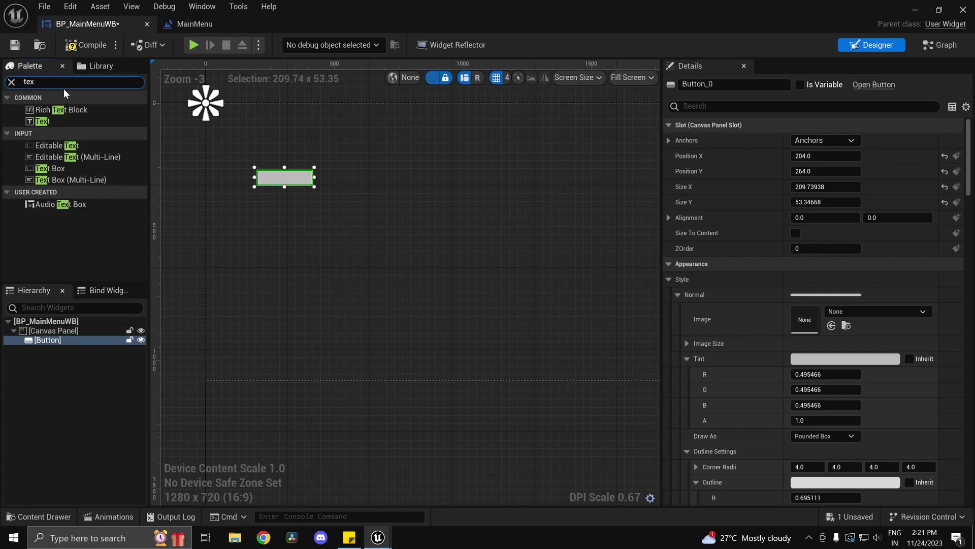
{"action": "key", "text": "ctrl+a"}
{"action": "type", "text": "ver"}
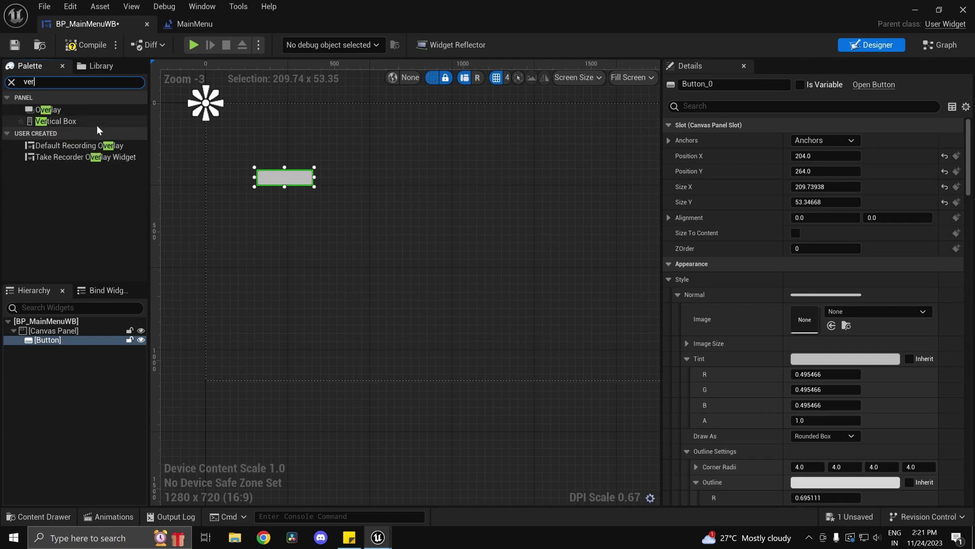
{"action": "left_click_drag", "start_coordinate": [98, 122], "coordinate": [345, 333]}
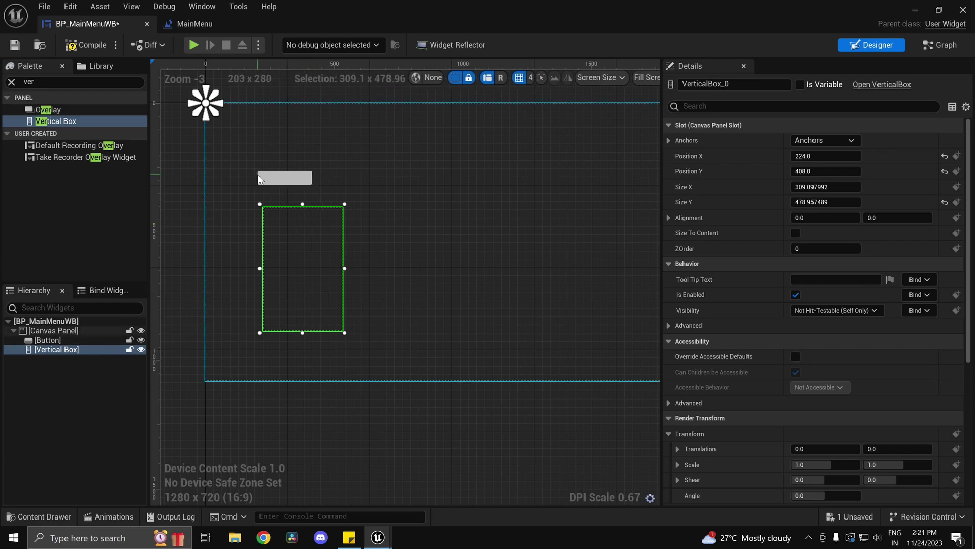
Step: Make the Button a child of the Vertical Box and duplicate it into three buttons
{"action": "left_click_drag", "start_coordinate": [266, 179], "coordinate": [282, 224]}
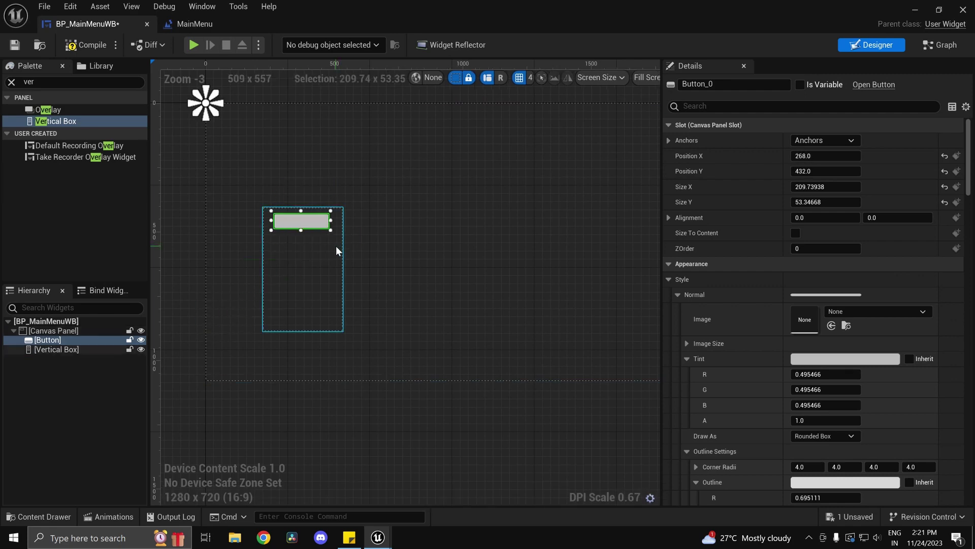
{"action": "left_click", "coordinate": [57, 342]}
{"action": "left_click_drag", "start_coordinate": [56, 340], "coordinate": [59, 350]}
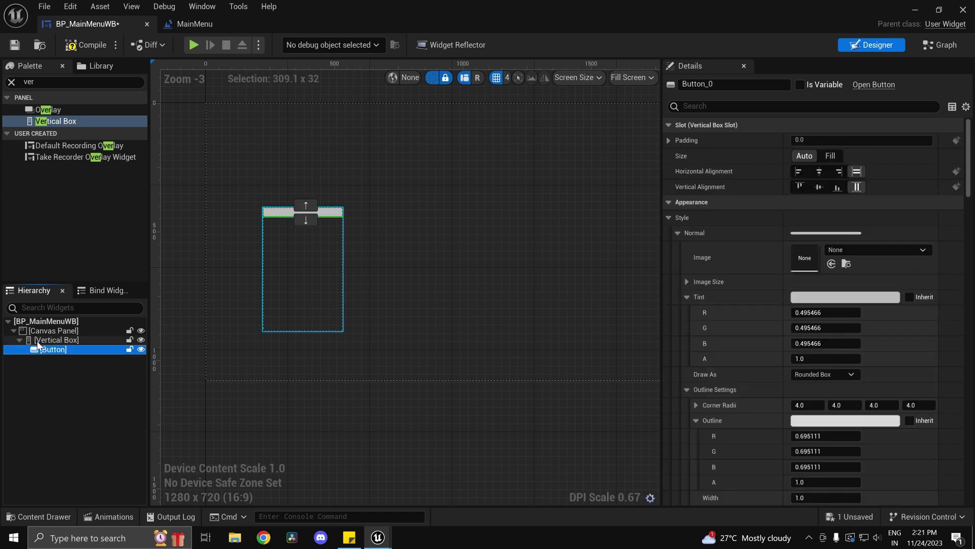
{"action": "left_click", "coordinate": [367, 264]}
{"action": "left_click", "coordinate": [99, 349]}
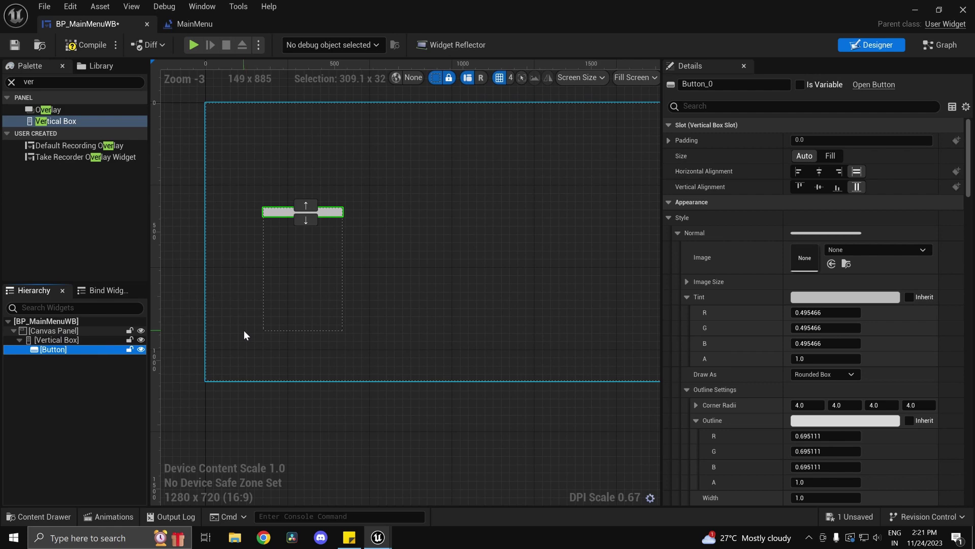
{"action": "key", "text": "ctrl+d"}
{"action": "key", "text": "ctrl+d"}
Step: Drop Text Block labels into the middle and third buttons of the vertical box
{"action": "left_click", "coordinate": [376, 263]}
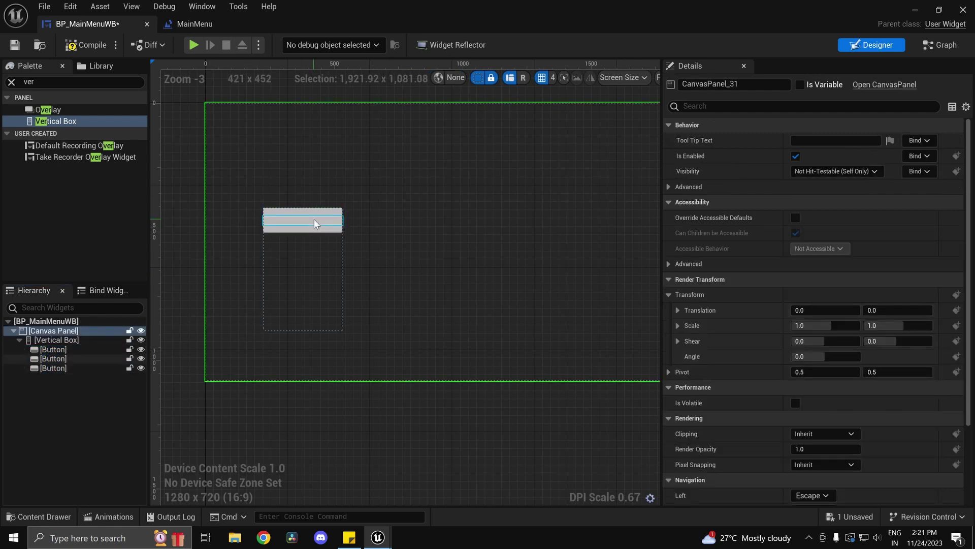
{"action": "left_click", "coordinate": [314, 220]}
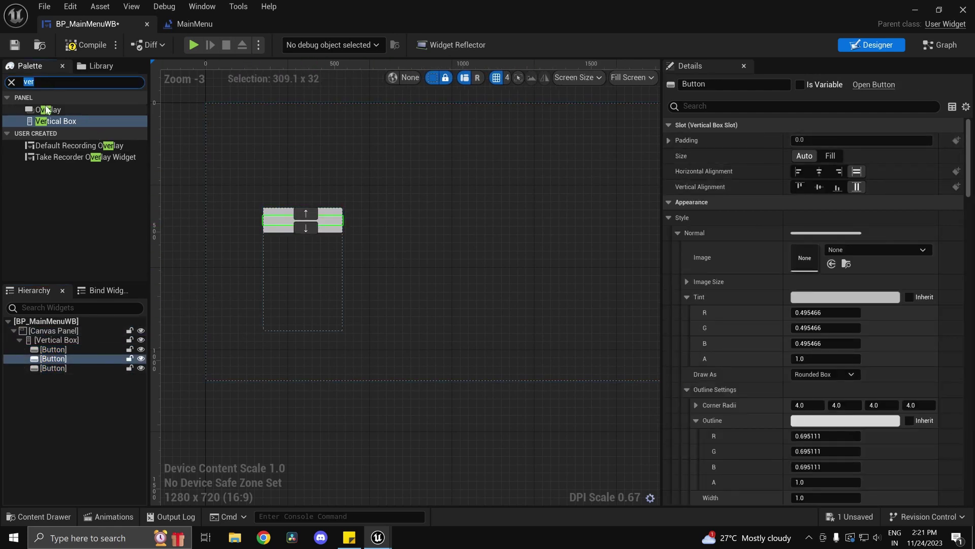
{"action": "key", "text": "BackSpace"}
{"action": "key", "text": "BackSpace"}
{"action": "key", "text": "BackSpace"}
{"action": "type", "text": "tex"}
{"action": "left_click_drag", "start_coordinate": [67, 126], "coordinate": [321, 225]}
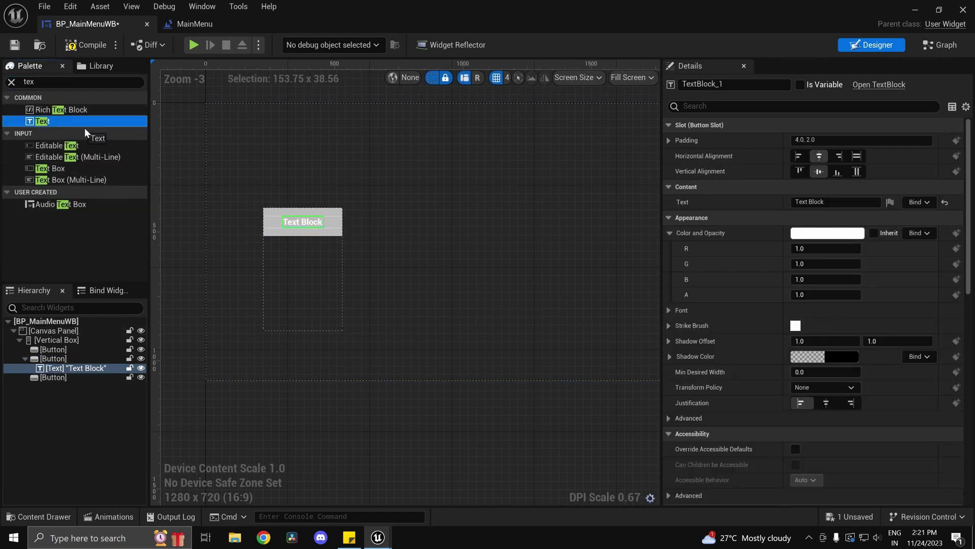
{"action": "left_click_drag", "start_coordinate": [83, 373], "coordinate": [72, 349]}
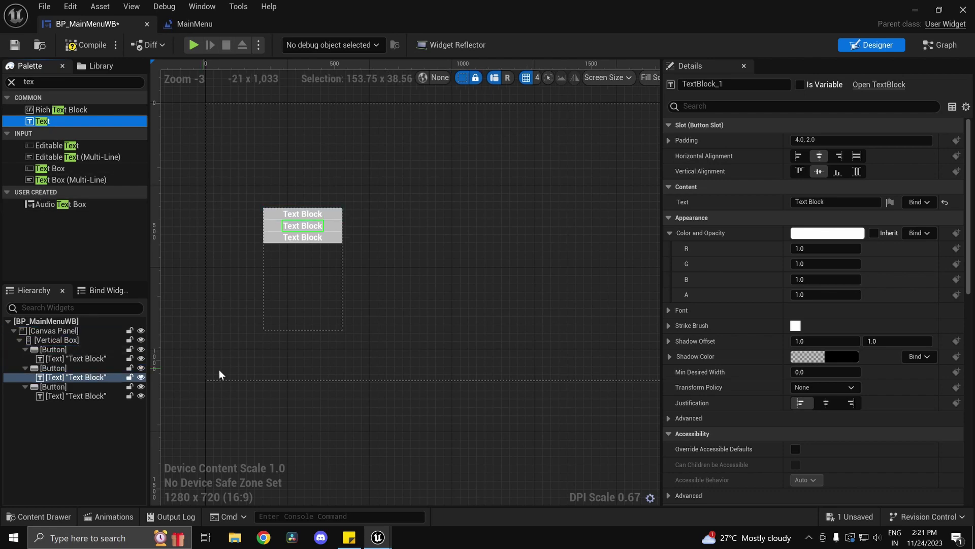
Step: Select all three buttons in the vertical box together
{"action": "left_click", "coordinate": [218, 370]}
{"action": "scroll", "coordinate": [327, 228], "scroll_direction": "up", "scroll_amount": 4}
{"action": "scroll", "coordinate": [327, 231], "scroll_direction": "up", "scroll_amount": 1}
{"action": "left_click", "coordinate": [327, 230]}
{"action": "scroll", "coordinate": [351, 287], "scroll_direction": "down", "scroll_amount": 5}
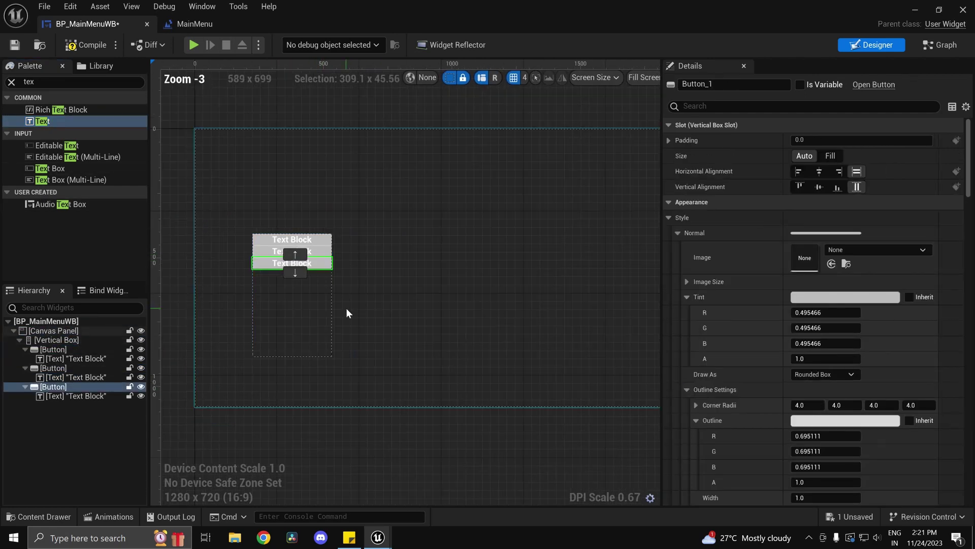
{"action": "right_click_drag", "start_coordinate": [346, 308], "coordinate": [378, 280]}
{"action": "left_click", "coordinate": [381, 222], "text": "ctrl"}
{"action": "left_click", "coordinate": [382, 213], "text": "ctrl"}
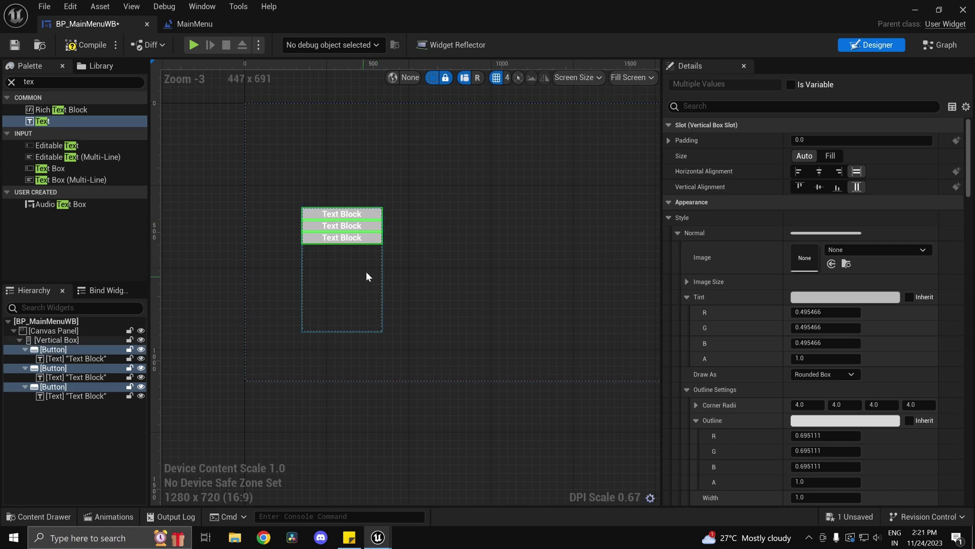
Step: Compile and save the main menu widget, and set the selected buttons' Size to Fill
{"action": "left_click", "coordinate": [87, 44]}
{"action": "left_click", "coordinate": [14, 44]}
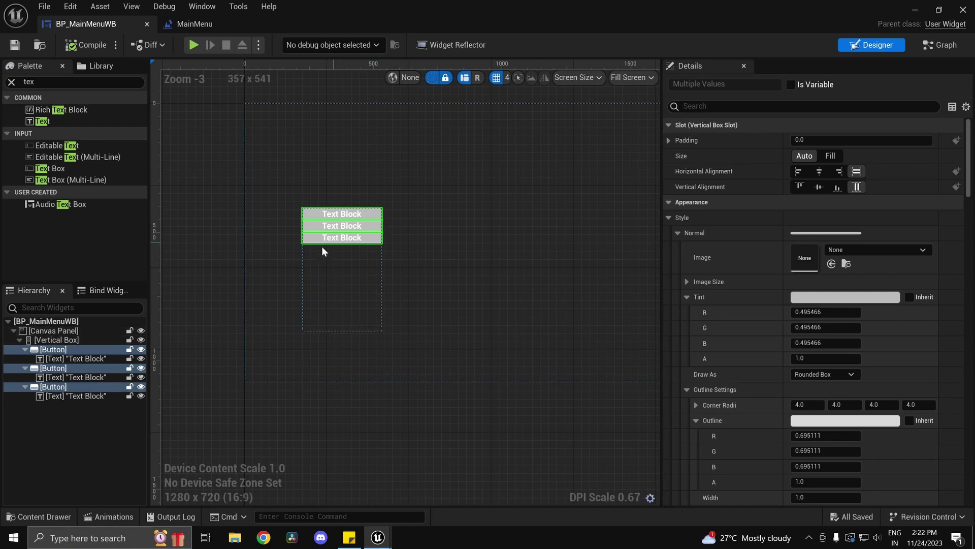
{"action": "left_click", "coordinate": [831, 156]}
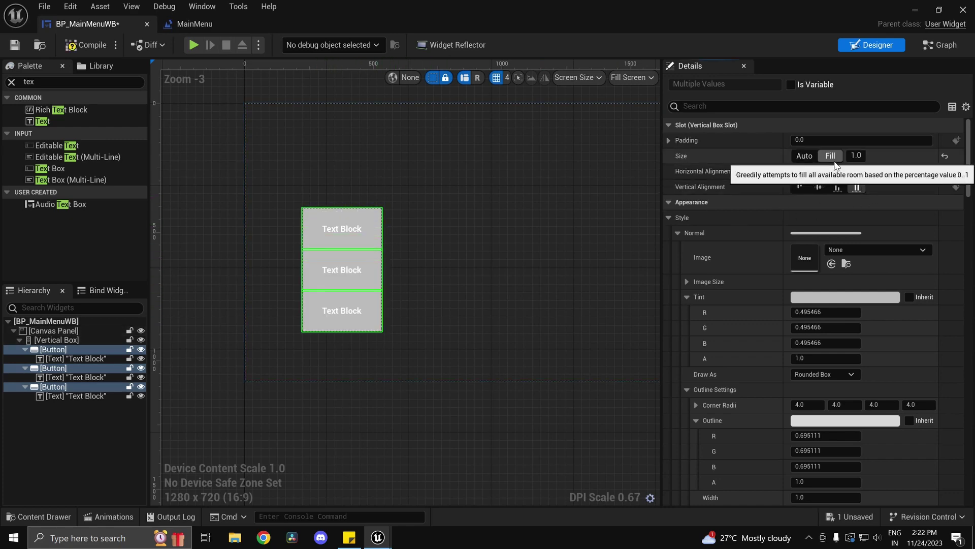
{"action": "scroll", "coordinate": [368, 222], "scroll_direction": "up", "scroll_amount": 3}
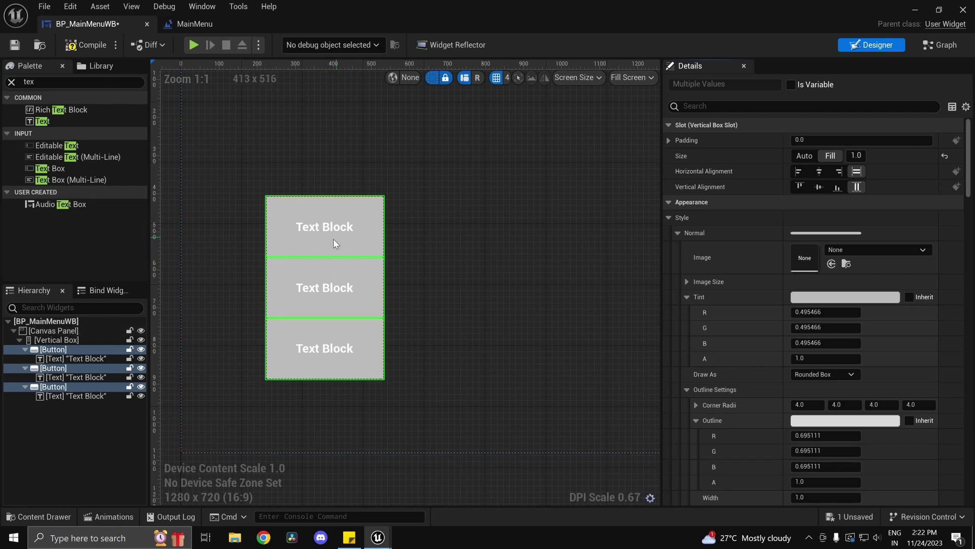
Step: Give the buttons 30 top and 30 bottom padding, then clear the selection
{"action": "left_click", "coordinate": [667, 140]}
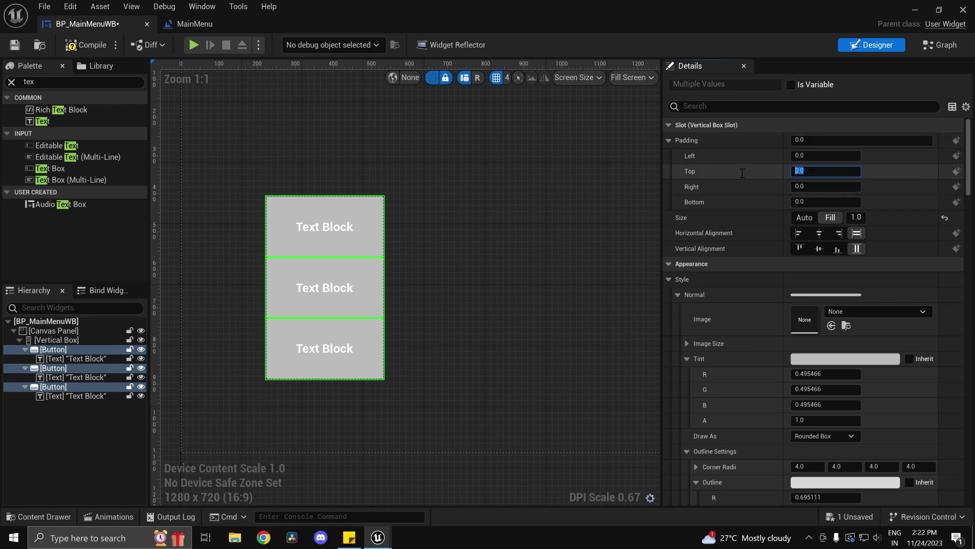
{"action": "type", "text": "20"}
{"action": "key", "text": "Tab"}
{"action": "key", "text": "Tab"}
{"action": "type", "text": "20"}
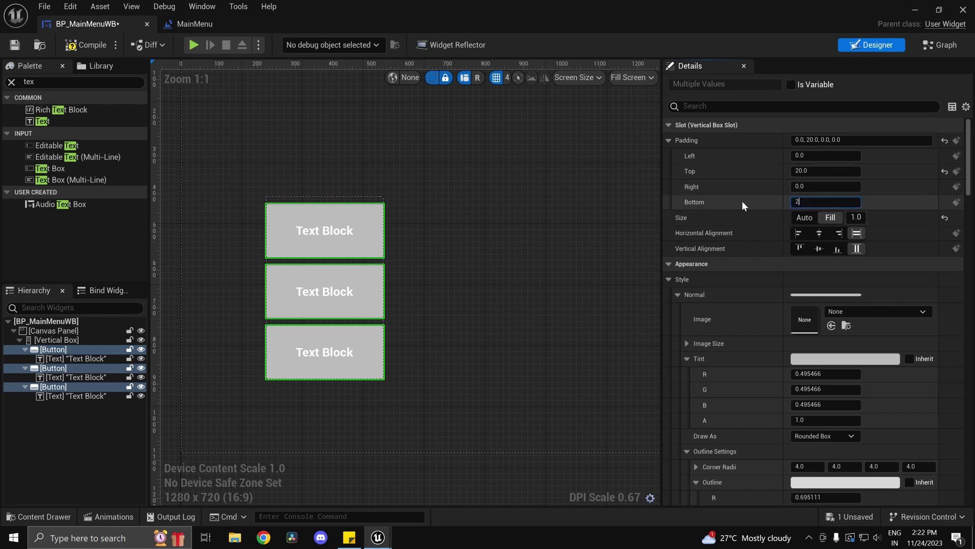
{"action": "key", "text": "Return"}
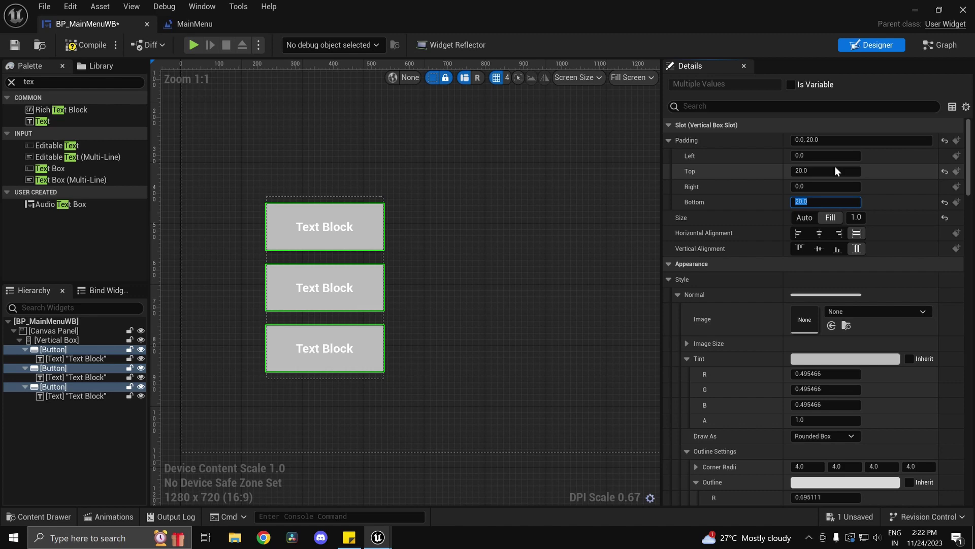
{"action": "type", "text": "30"}
{"action": "key", "text": "Return"}
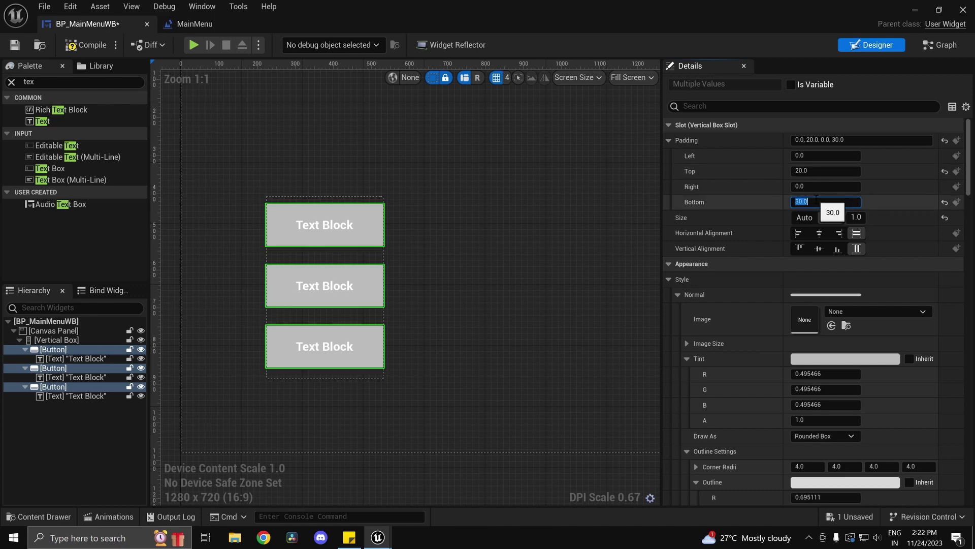
{"action": "left_click", "coordinate": [838, 172]}
{"action": "type", "text": "30"}
{"action": "key", "text": "Return"}
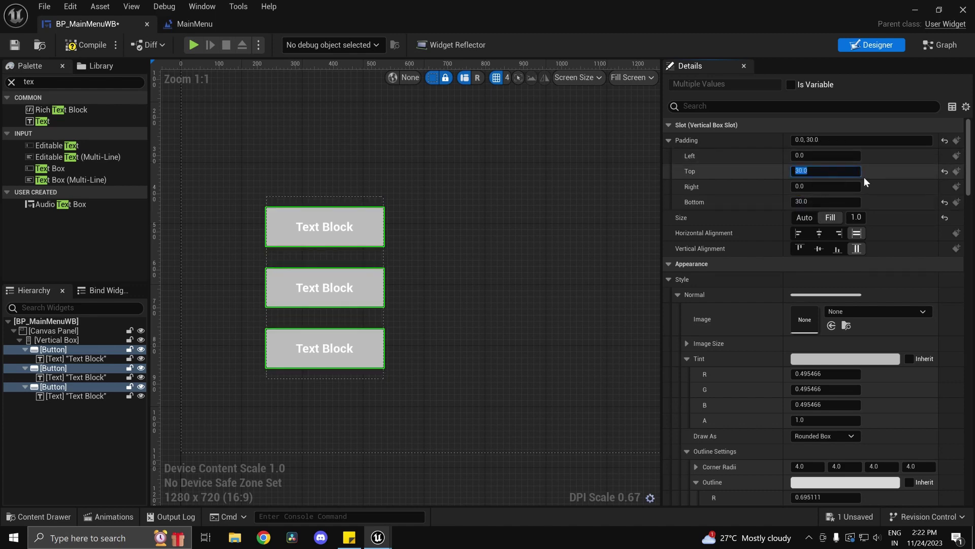
{"action": "left_click", "coordinate": [427, 267]}
{"action": "left_click", "coordinate": [373, 233]}
{"action": "left_click", "coordinate": [436, 326]}
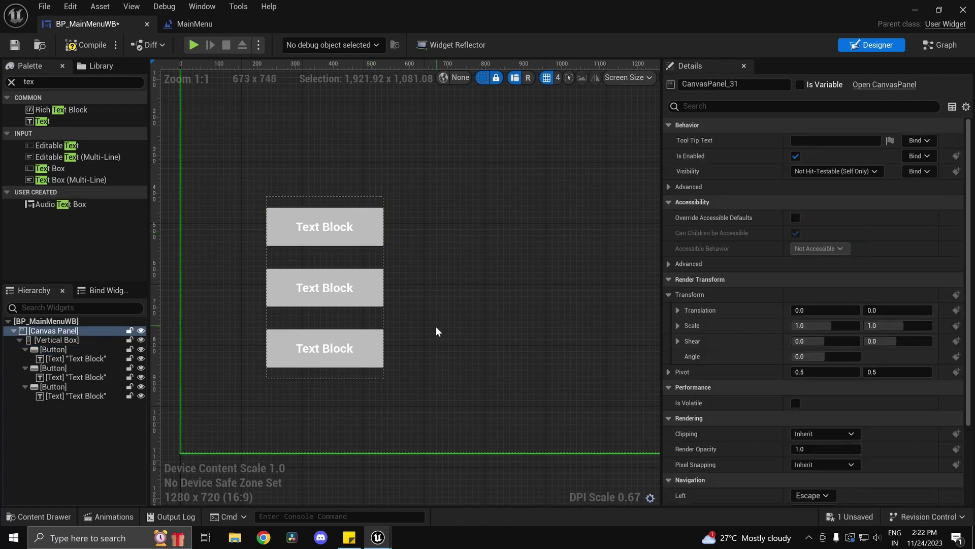
Step: Select all three menu buttons together
{"action": "scroll", "coordinate": [373, 279], "scroll_direction": "up", "scroll_amount": 2}
{"action": "left_click", "coordinate": [373, 276]}
{"action": "left_click", "coordinate": [368, 190], "text": "ctrl"}
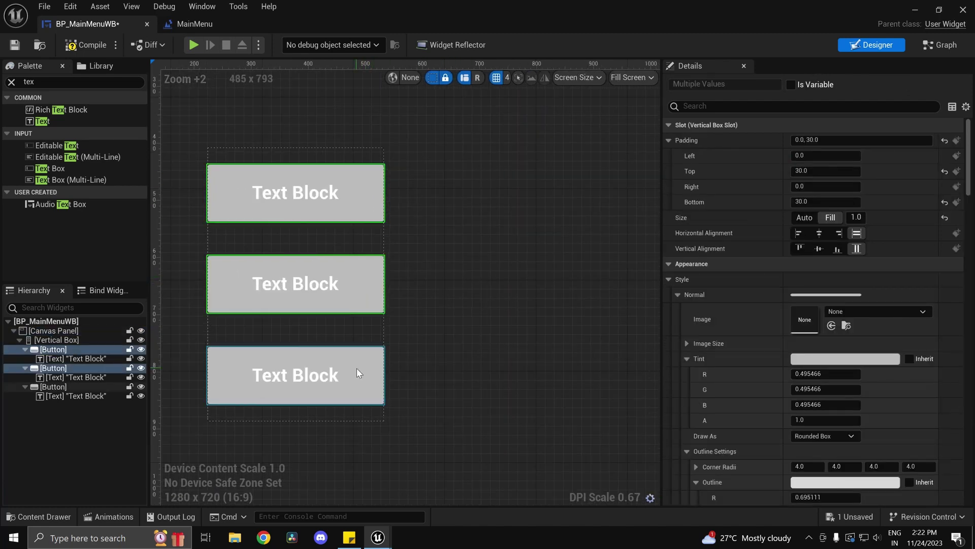
{"action": "left_click", "coordinate": [358, 371], "text": "ctrl"}
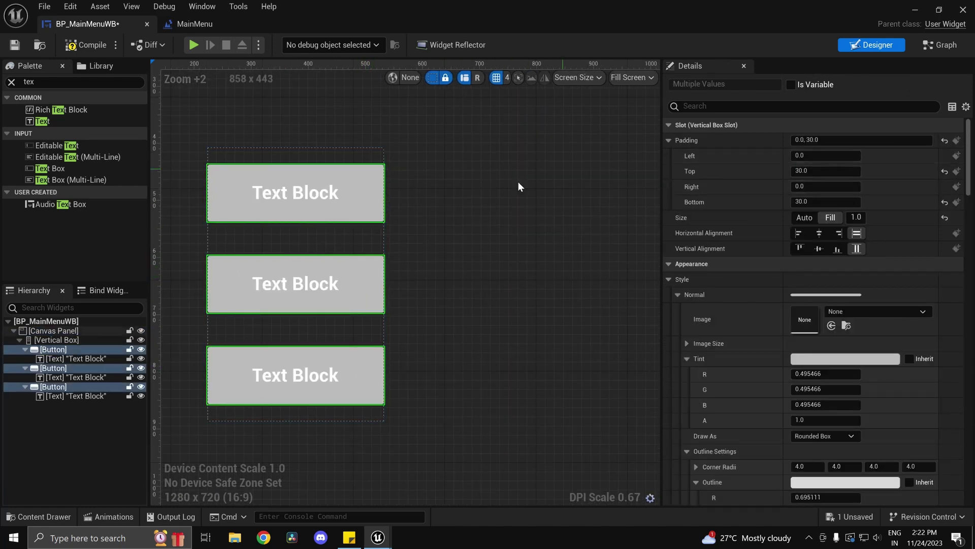
{"action": "left_click", "coordinate": [476, 221]}
{"action": "left_click", "coordinate": [360, 192]}
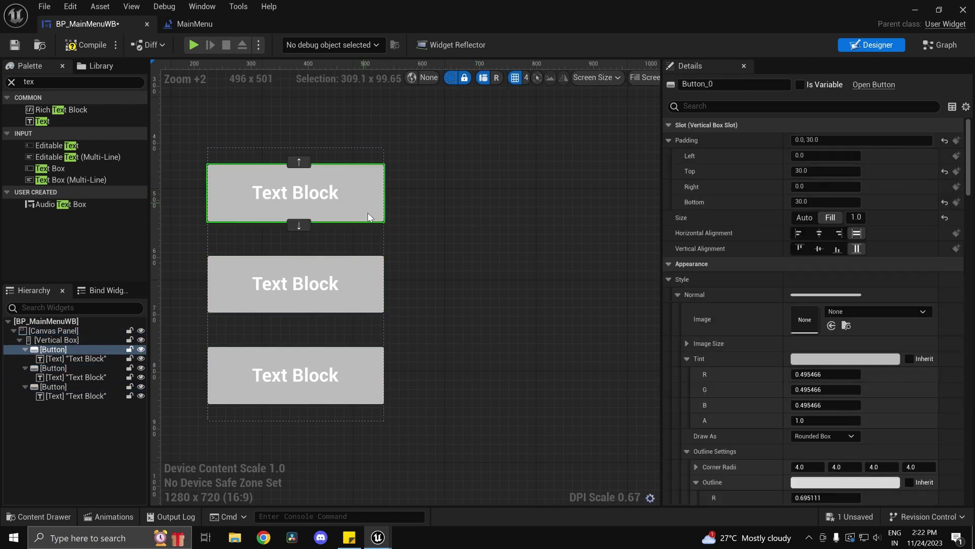
{"action": "left_click", "coordinate": [361, 308], "text": "ctrl"}
{"action": "left_click", "coordinate": [361, 375], "text": "ctrl"}
Step: Search the buttons' properties for 'draw as' and keep the Normal draw style as Rounded Box
{"action": "left_click", "coordinate": [713, 106]}
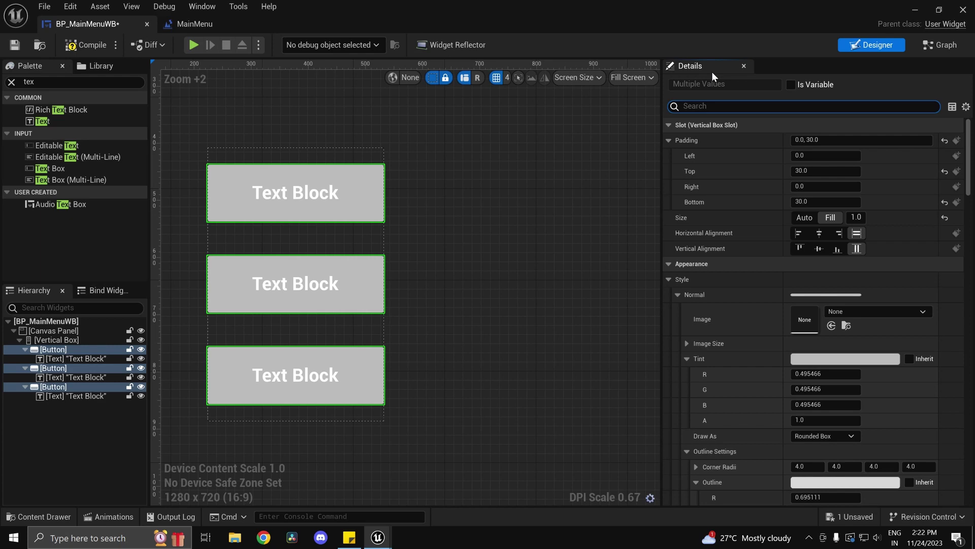
{"action": "type", "text": "draw as"}
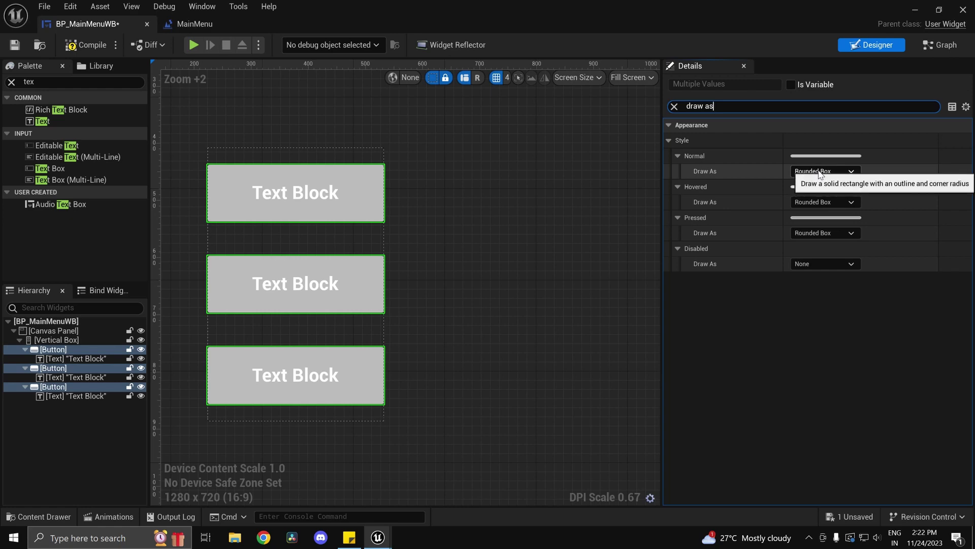
{"action": "left_click", "coordinate": [820, 172]}
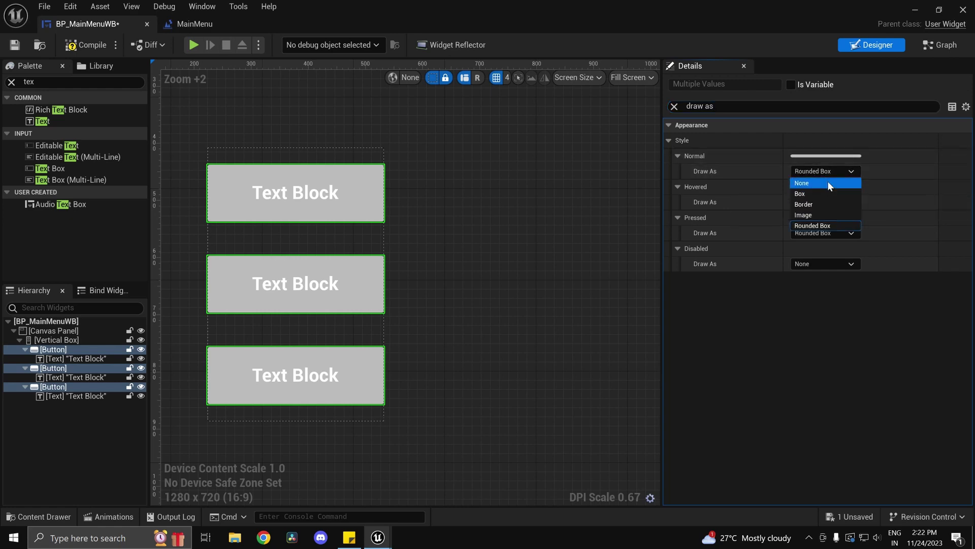
{"action": "left_click", "coordinate": [792, 108]}
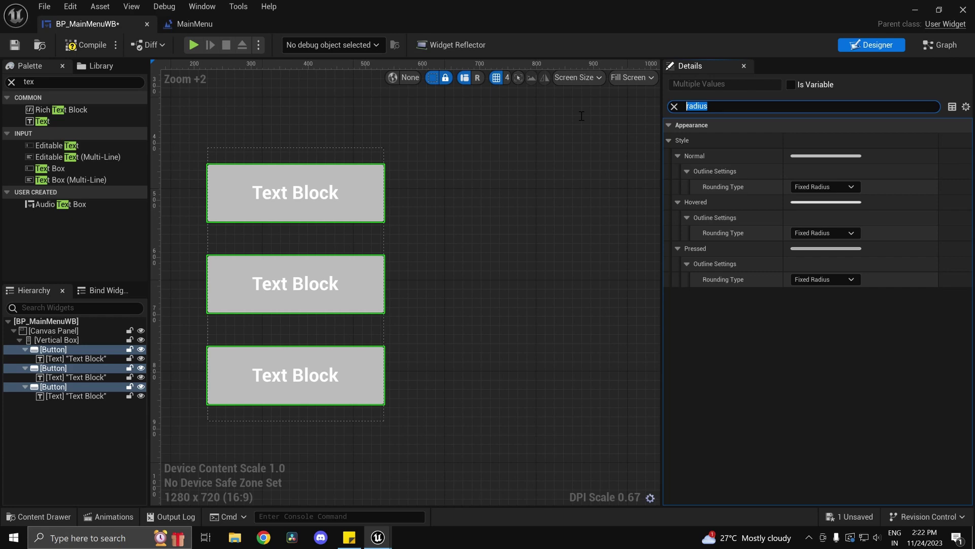
Step: Set every Normal-state Corner Radii value to 30
{"action": "left_click", "coordinate": [728, 104]}
{"action": "key", "text": "BackSpace"}
{"action": "key", "text": "BackSpace"}
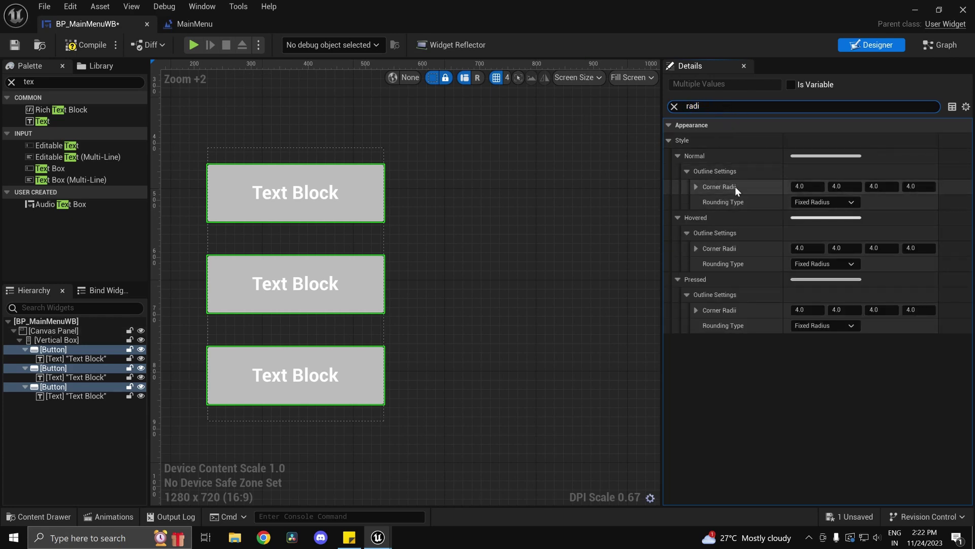
{"action": "left_click", "coordinate": [806, 187]}
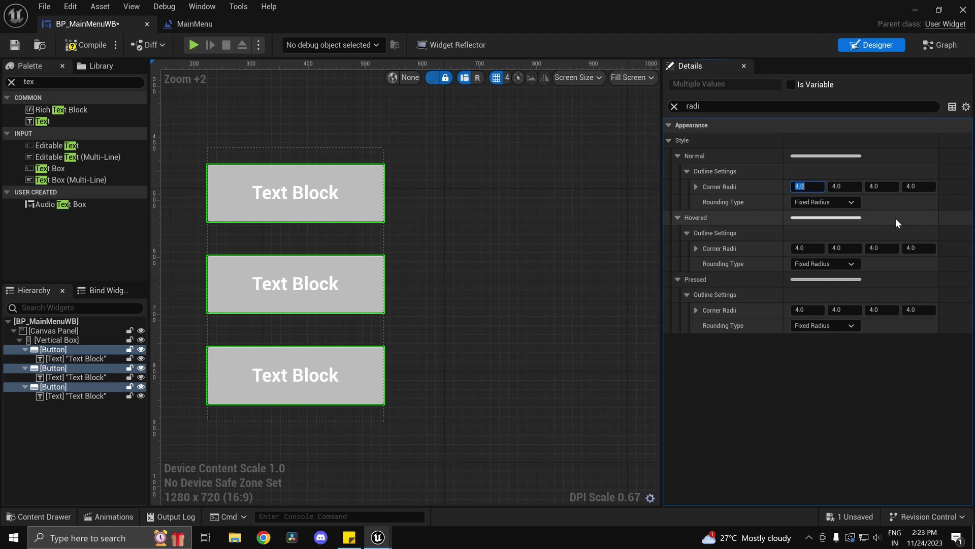
{"action": "type", "text": "20"}
{"action": "key", "text": "Return"}
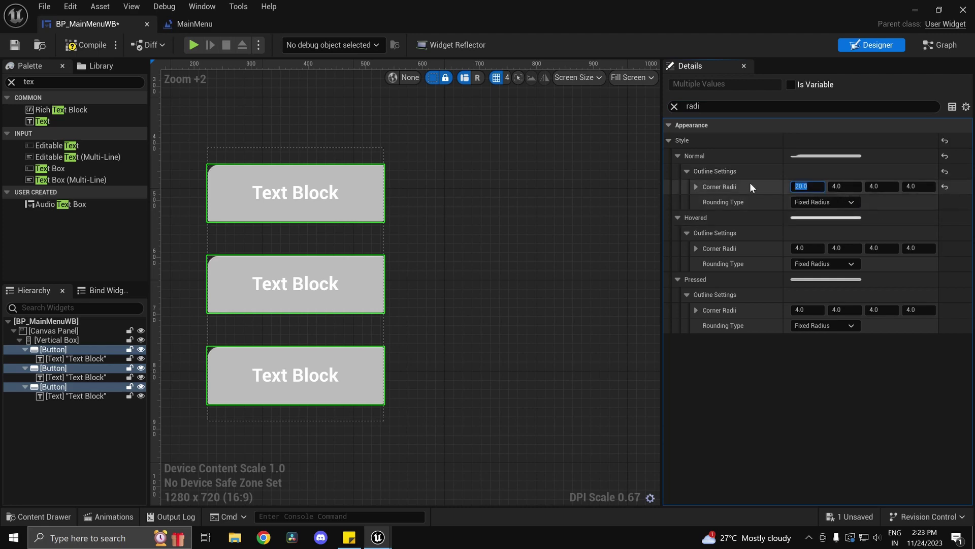
{"action": "type", "text": "30"}
{"action": "key", "text": "Return"}
{"action": "type", "text": "30"}
{"action": "key", "text": "Tab"}
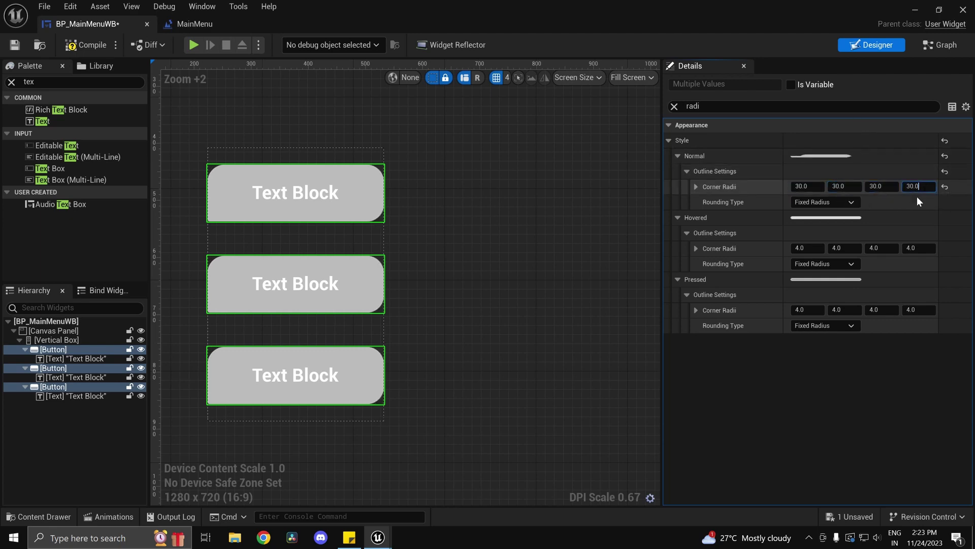
{"action": "key", "text": "Tab"}
Step: Set the Hovered and Pressed Corner Radii values to 30.0
{"action": "type", "text": "30.0"}
{"action": "key", "text": "Tab"}
{"action": "type", "text": "30.0"}
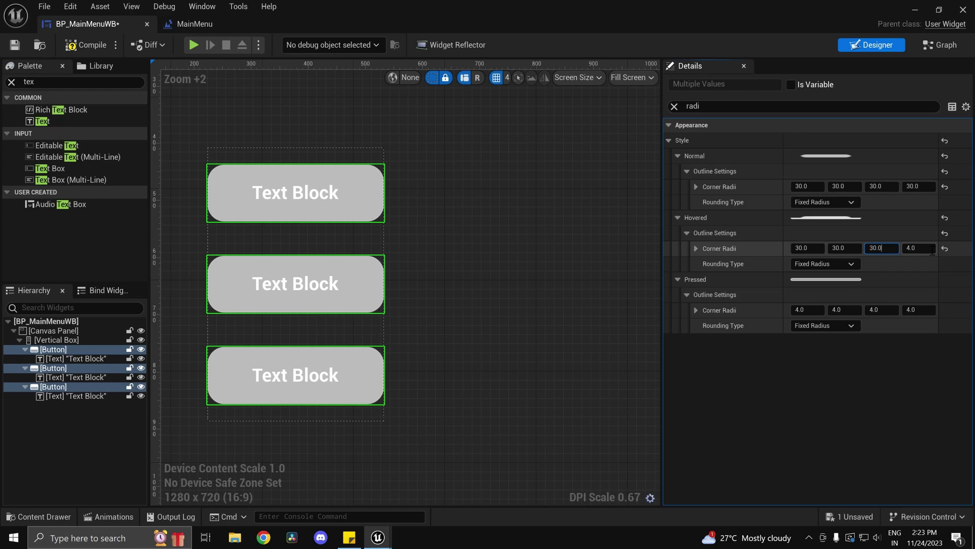
{"action": "key", "text": "Tab"}
{"action": "type", "text": "30.0"}
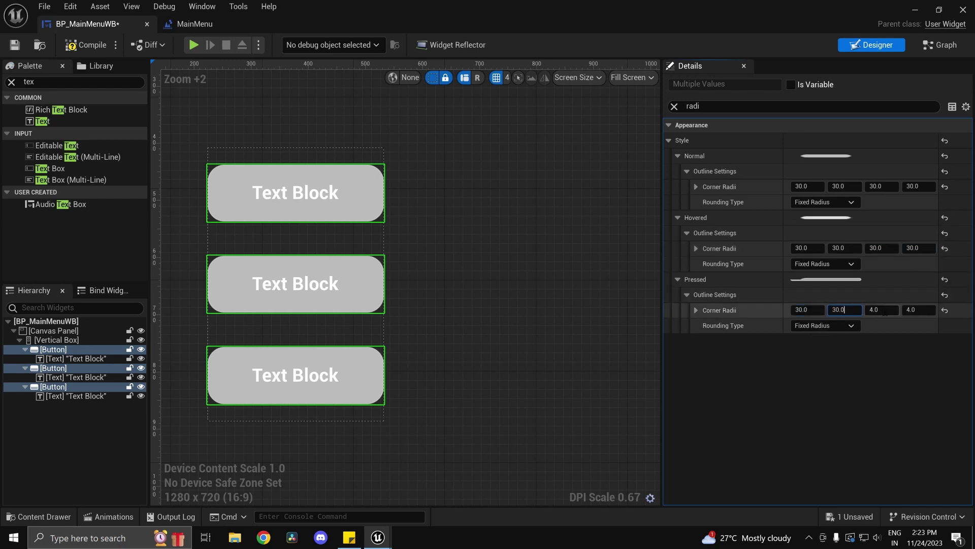
{"action": "left_click", "coordinate": [910, 310]}
{"action": "key", "text": "BackSpace"}
{"action": "type", "text": "30.0"}
{"action": "key", "text": "Return"}
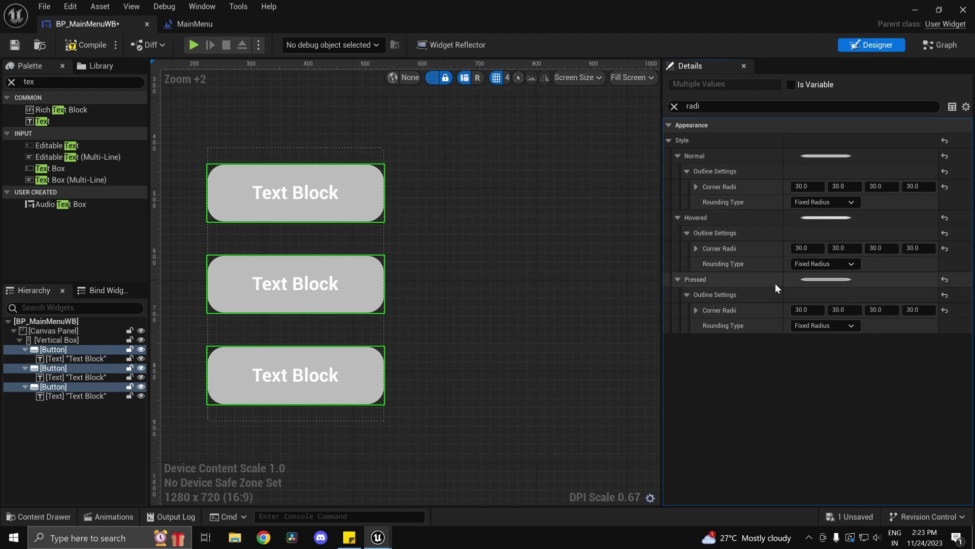
Step: Select the vertical box, nudge the button stack, then compile and save the widget
{"action": "left_click", "coordinate": [472, 307]}
{"action": "scroll", "coordinate": [518, 305], "scroll_direction": "down", "scroll_amount": 5}
{"action": "right_click_drag", "start_coordinate": [518, 306], "coordinate": [437, 296]}
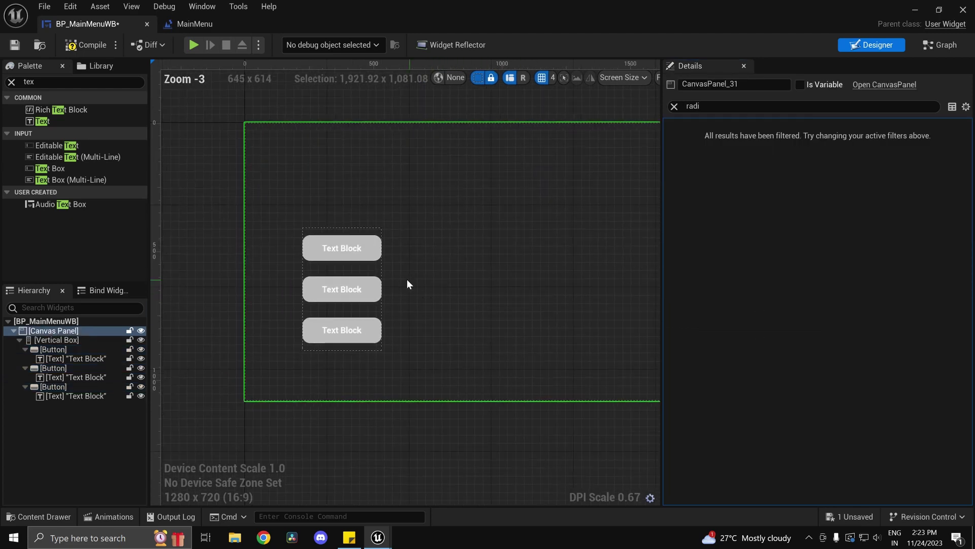
{"action": "left_click", "coordinate": [63, 339]}
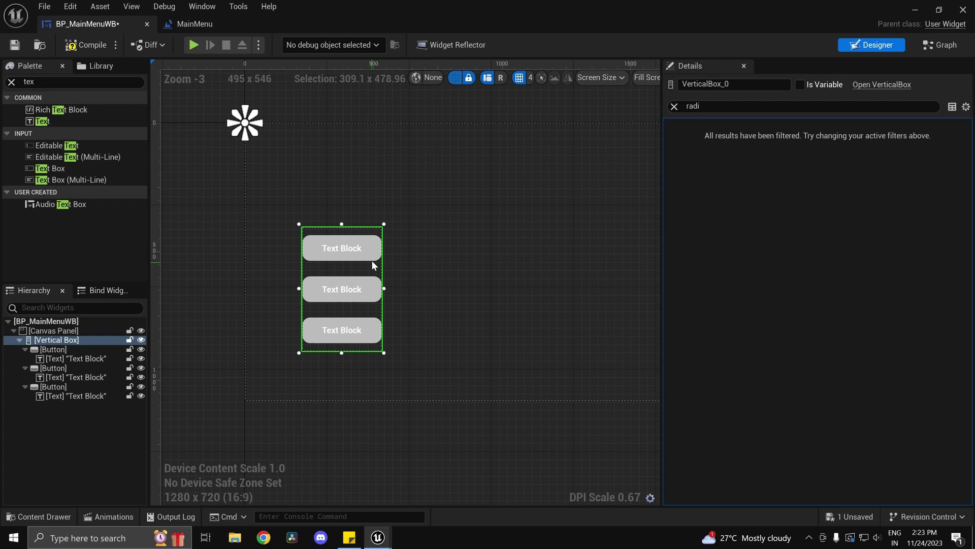
{"action": "left_click_drag", "start_coordinate": [372, 261], "coordinate": [359, 236]}
{"action": "left_click", "coordinate": [398, 200]}
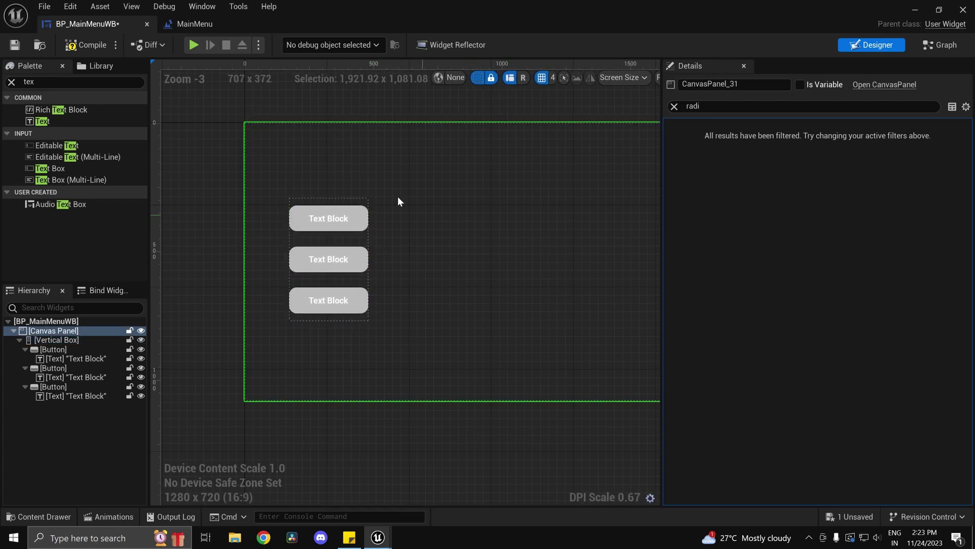
{"action": "left_click", "coordinate": [141, 83]}
{"action": "left_click", "coordinate": [67, 44]}
{"action": "left_click", "coordinate": [16, 45]}
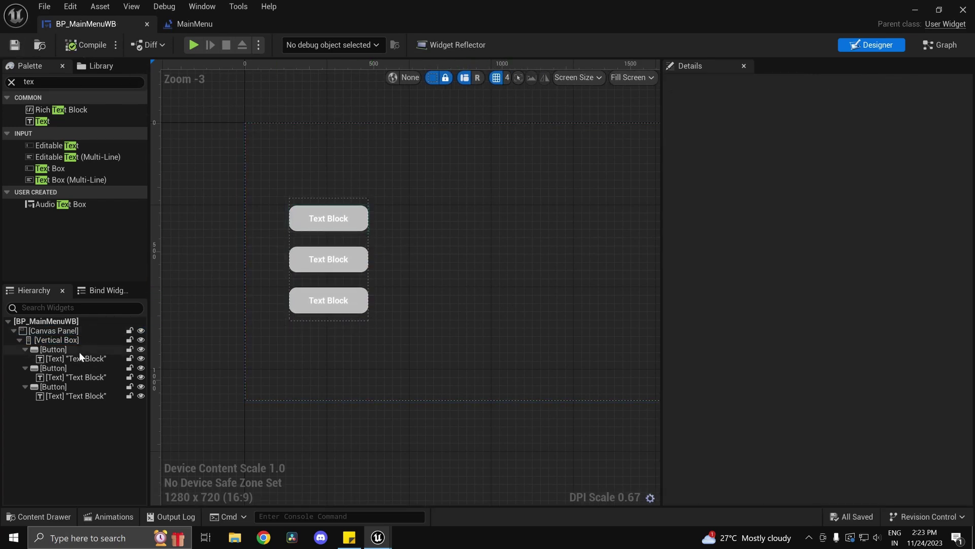
{"action": "left_click", "coordinate": [92, 339]}
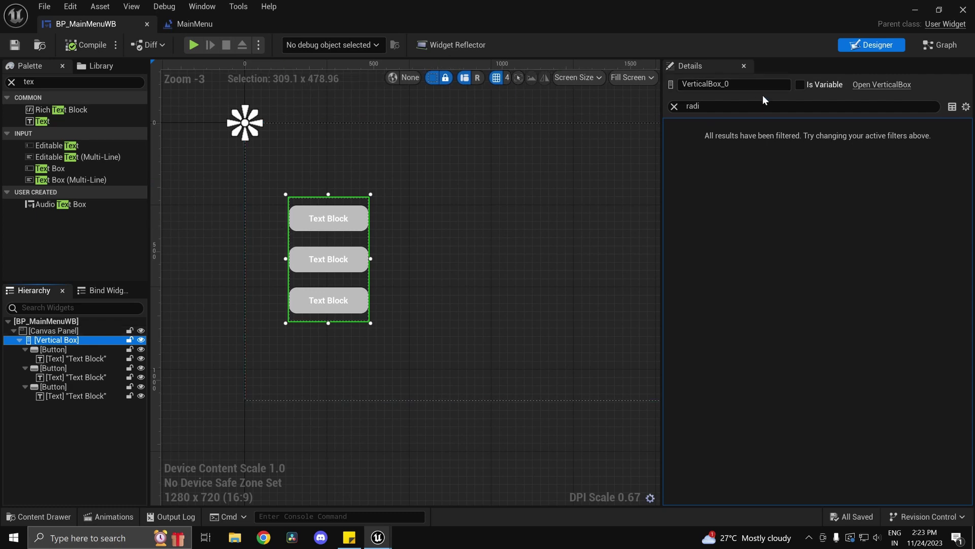
Step: Reselect VerticalBox_0 and anchor it to the left-middle in its Slot settings
{"action": "left_click", "coordinate": [55, 331]}
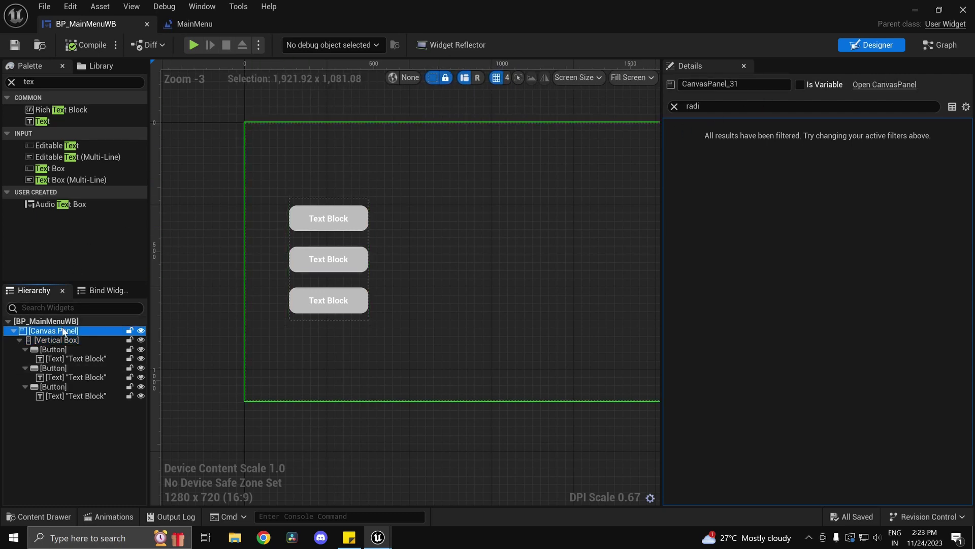
{"action": "left_click", "coordinate": [353, 274]}
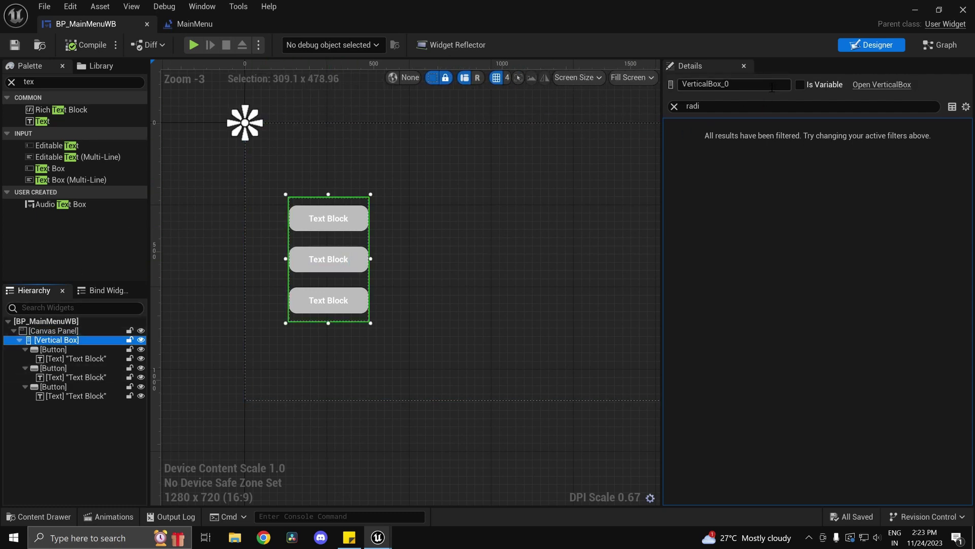
{"action": "key", "text": "F2"}
{"action": "key", "text": "Tab"}
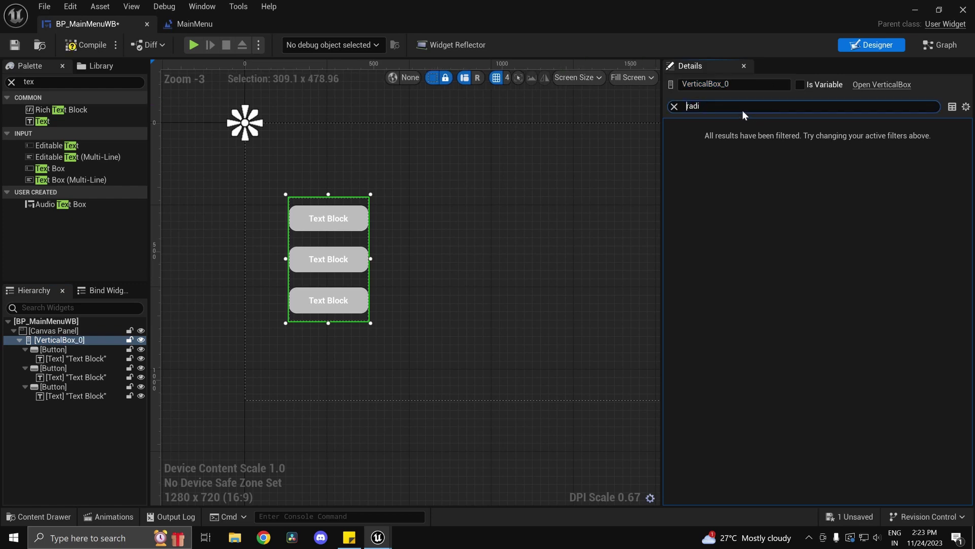
{"action": "key", "text": "BackSpace"}
{"action": "key", "text": "BackSpace"}
{"action": "key", "text": "BackSpace"}
{"action": "key", "text": "BackSpace"}
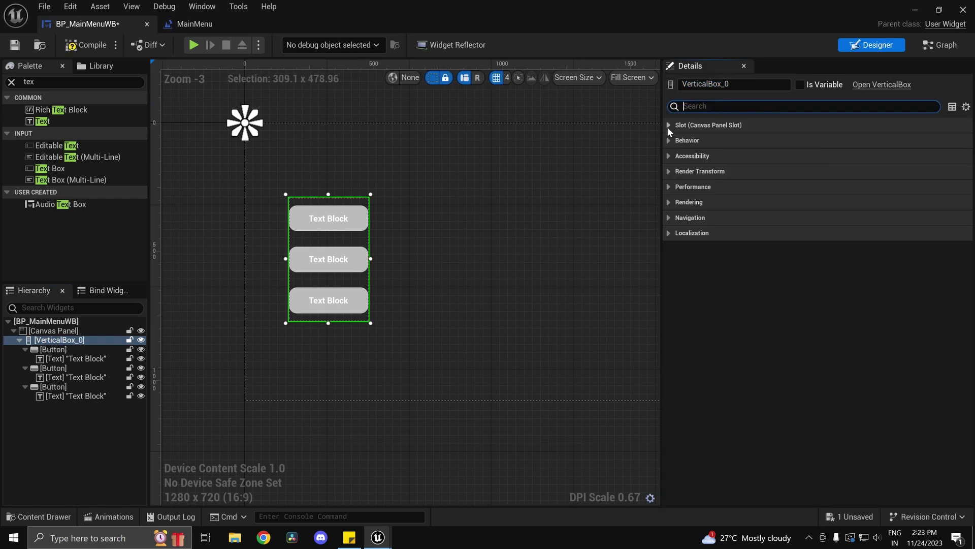
{"action": "left_click", "coordinate": [668, 126]}
{"action": "left_click", "coordinate": [823, 142]}
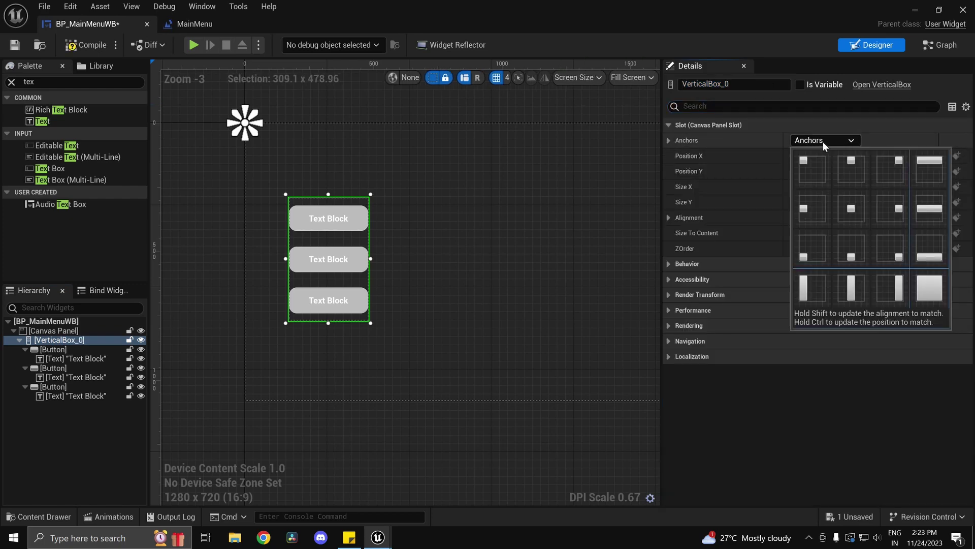
{"action": "left_click", "coordinate": [807, 218]}
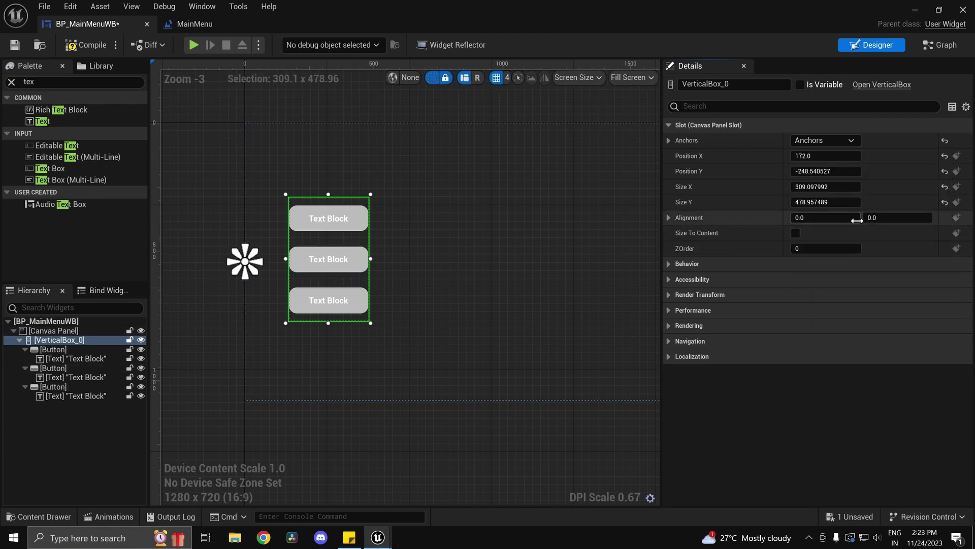
Step: Set the vertical box's Alignment Y to 0.5 and Position Y to 0, then compile
{"action": "left_click", "coordinate": [875, 217]}
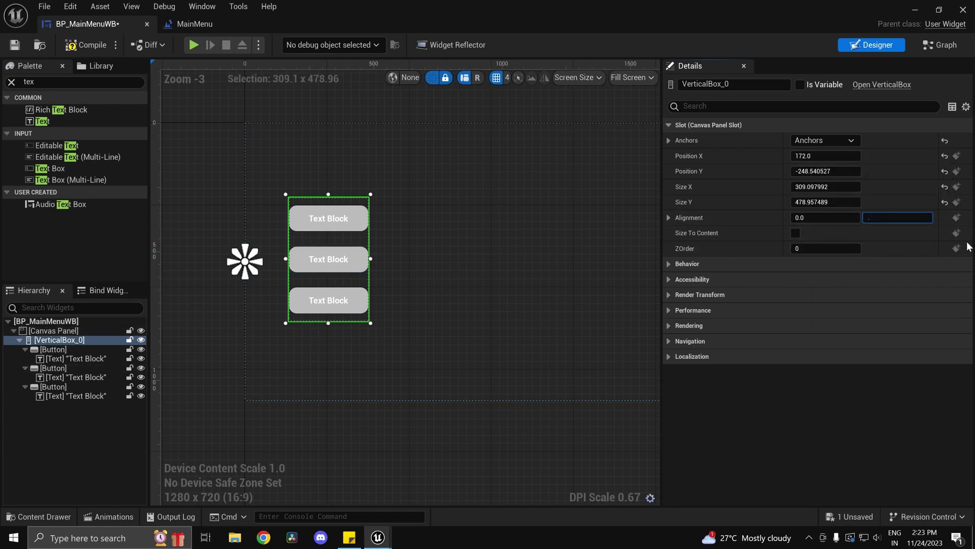
{"action": "type", "text": ".5"}
{"action": "key", "text": "Return"}
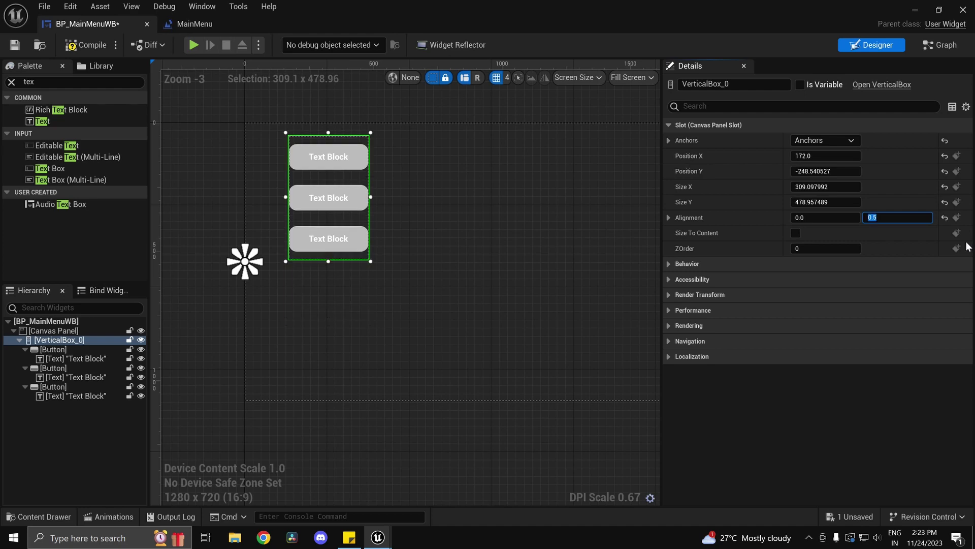
{"action": "left_click", "coordinate": [825, 169]}
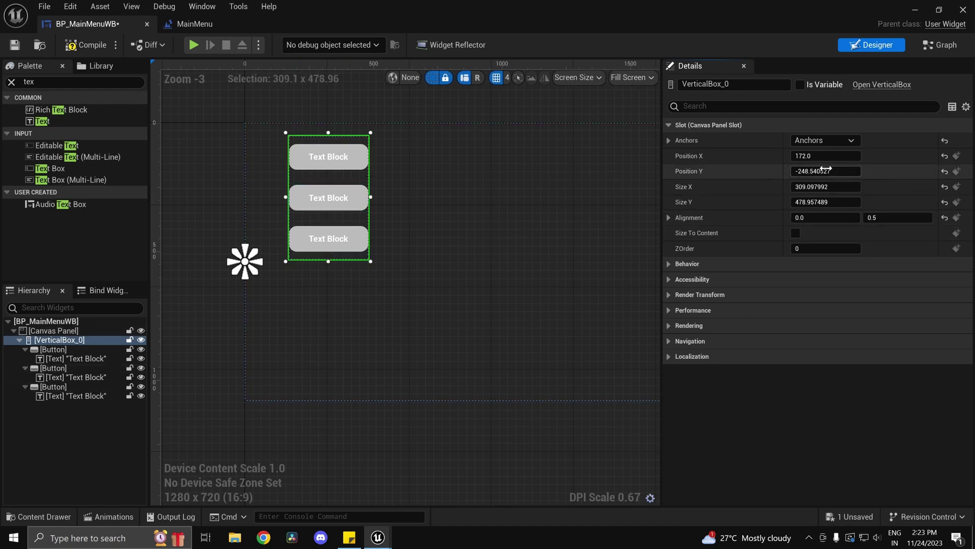
{"action": "left_click", "coordinate": [826, 171]}
{"action": "type", "text": "0"}
{"action": "key", "text": "Return"}
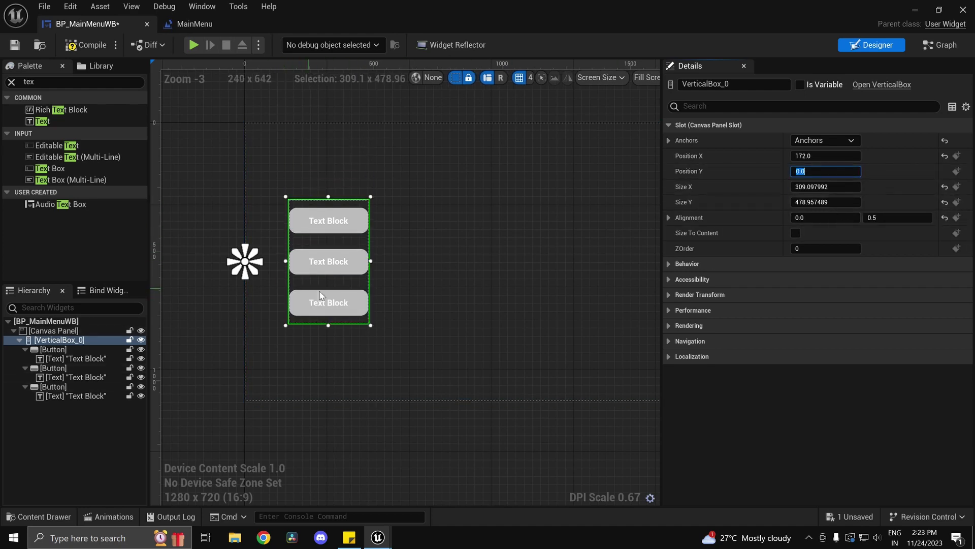
{"action": "left_click", "coordinate": [86, 45]}
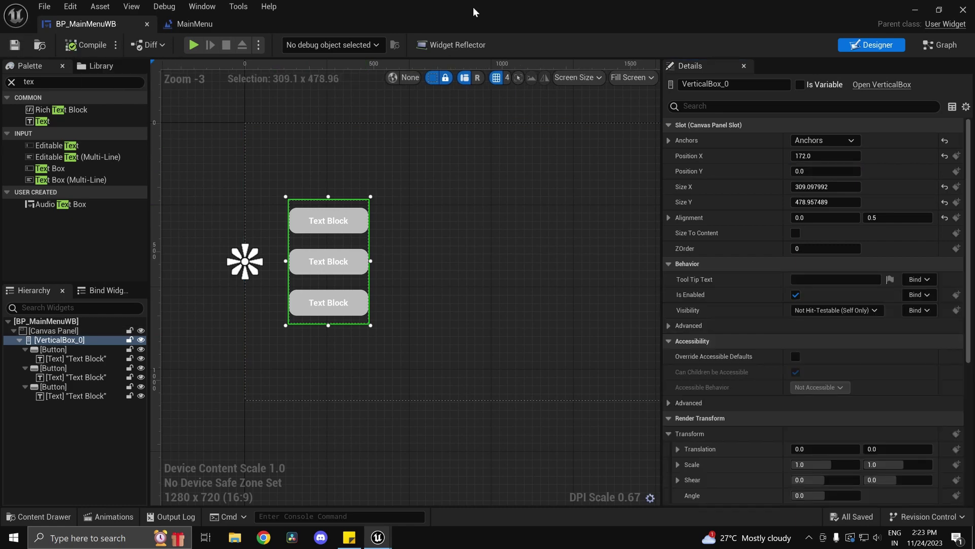
{"action": "left_click", "coordinate": [913, 11]}
Step: Play the level to preview the menu, then reopen BP_MainMenuWB
{"action": "left_click", "coordinate": [286, 43]}
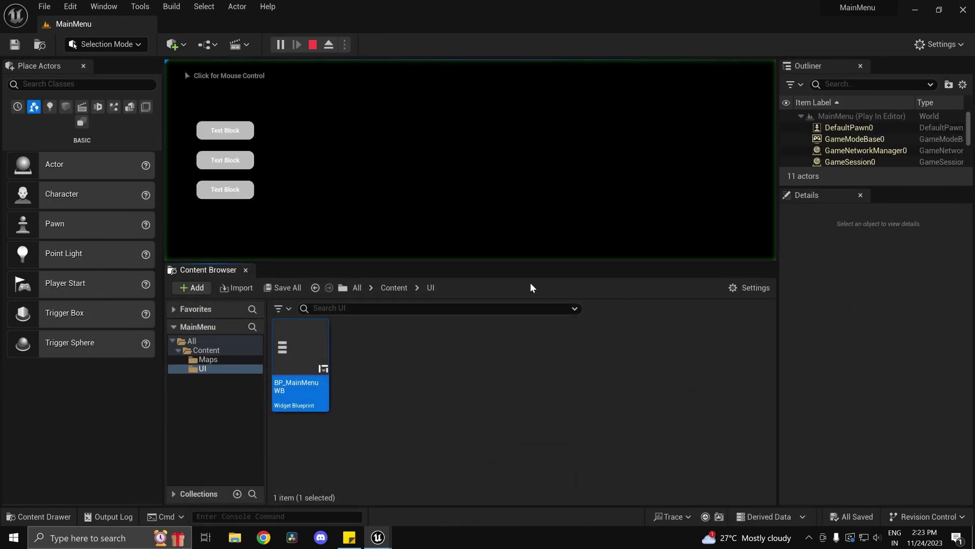
{"action": "left_click_drag", "start_coordinate": [666, 261], "coordinate": [643, 374]}
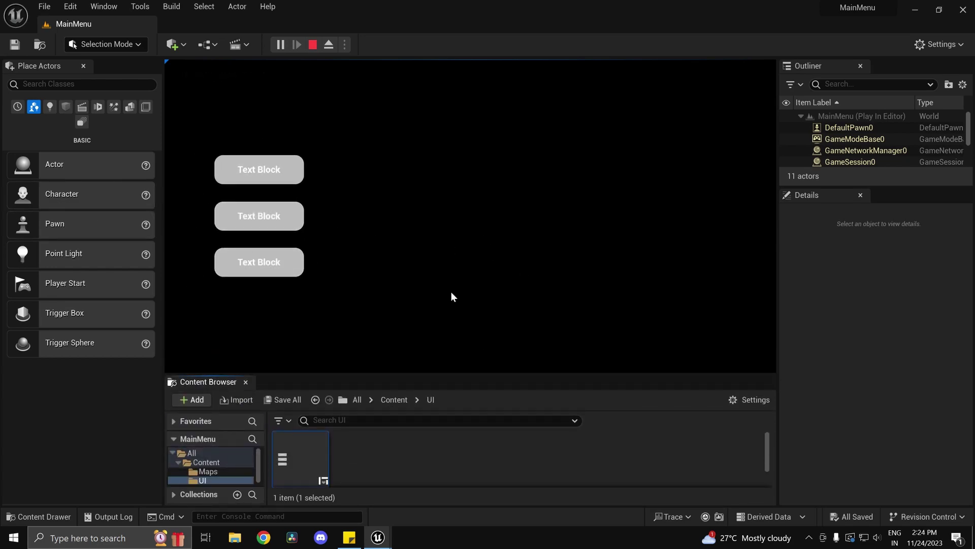
{"action": "double_click", "coordinate": [297, 457]}
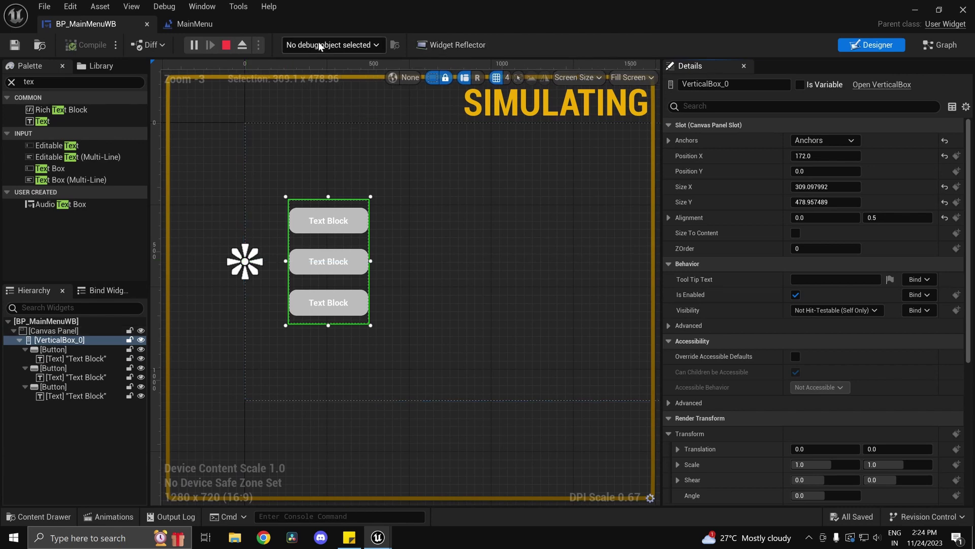
Step: Stop the simulation, anchor the button stack top-left, and play the level again
{"action": "left_click", "coordinate": [227, 45]}
{"action": "left_click", "coordinate": [824, 140]}
{"action": "left_click", "coordinate": [806, 157]}
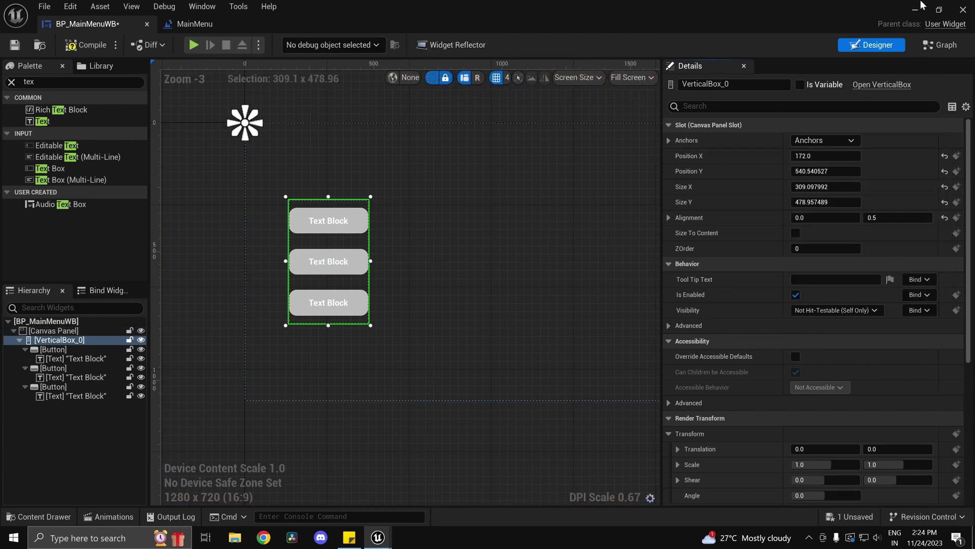
{"action": "left_click", "coordinate": [914, 10]}
{"action": "left_click", "coordinate": [280, 44]}
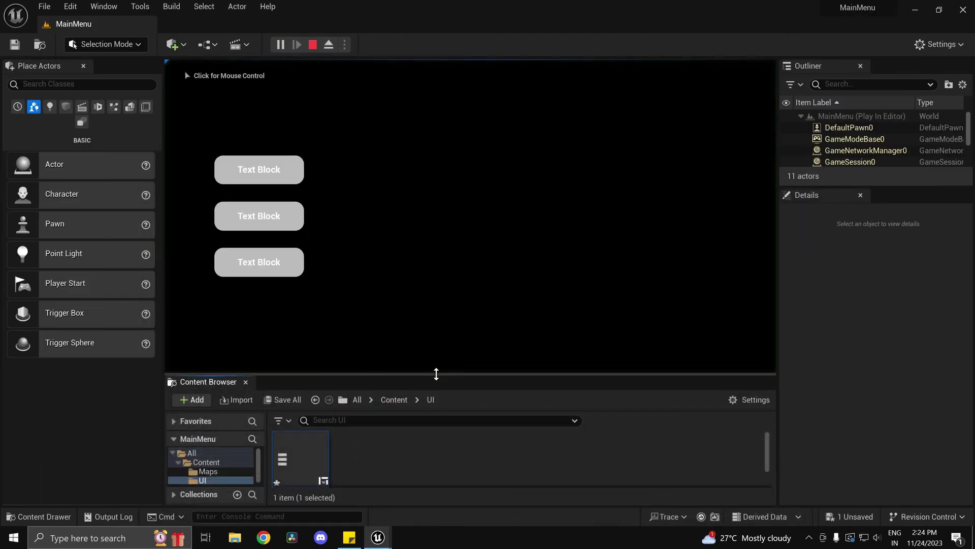
{"action": "left_click_drag", "start_coordinate": [436, 376], "coordinate": [379, 330]}
Step: Reopen BP_MainMenuWB, anchor the button stack left-centre, stop simulation and compile
{"action": "double_click", "coordinate": [300, 460]}
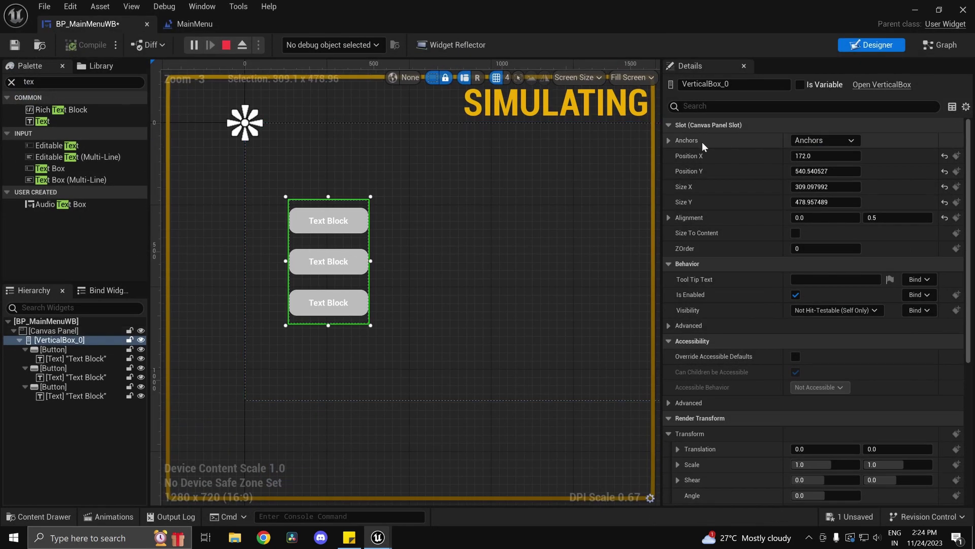
{"action": "left_click", "coordinate": [824, 140]}
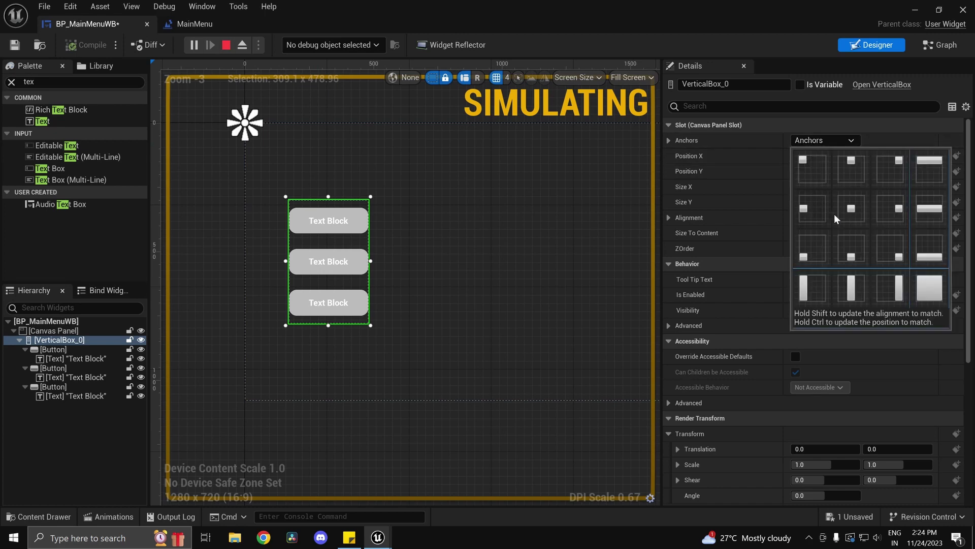
{"action": "left_click", "coordinate": [851, 210]}
{"action": "left_click", "coordinate": [824, 140]}
{"action": "left_click", "coordinate": [807, 210]}
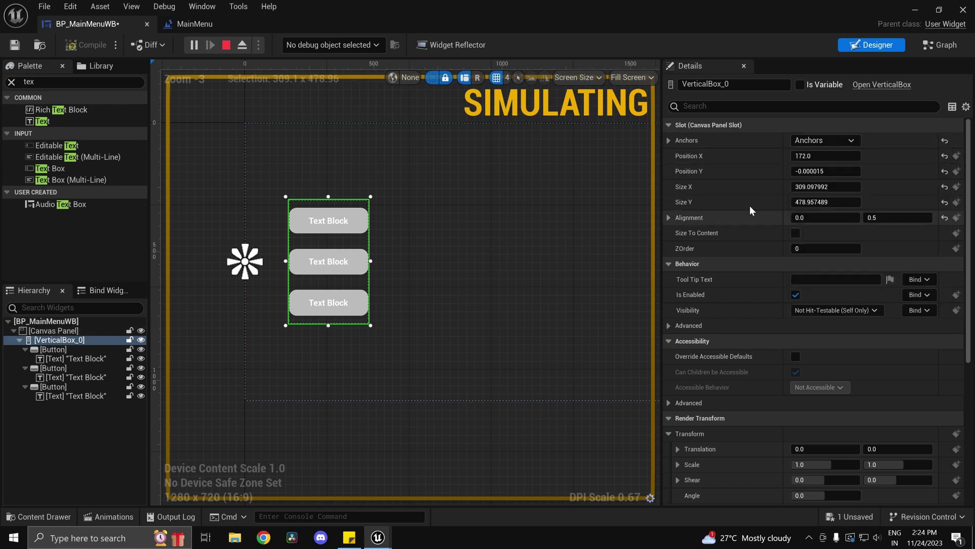
{"action": "left_click", "coordinate": [226, 44]}
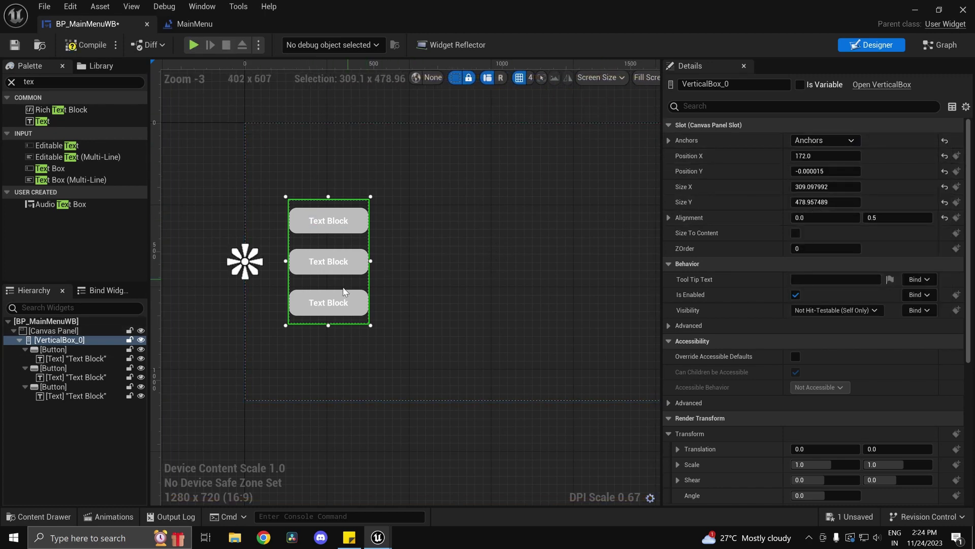
{"action": "left_click", "coordinate": [87, 45]}
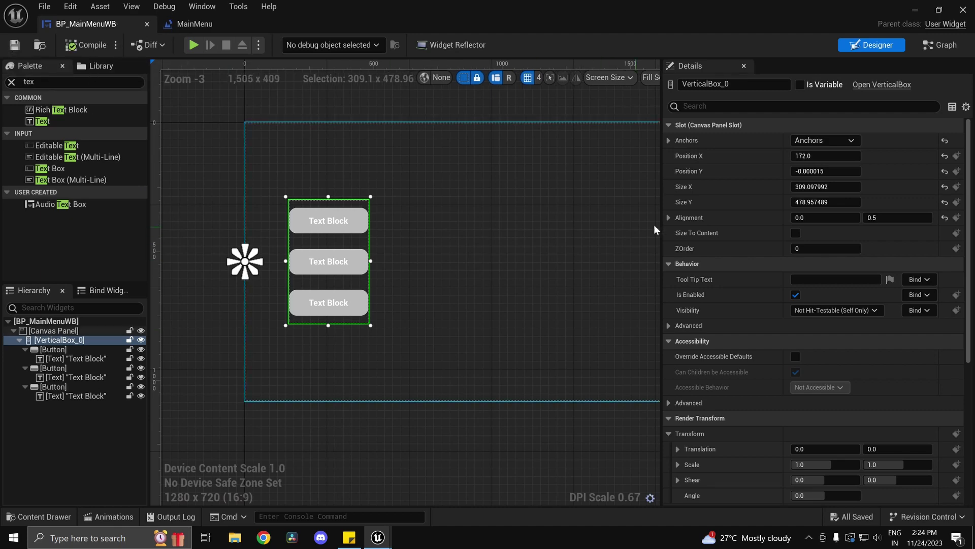
Step: Set the vertical box to Position 128, 0 and Size 300 by 450
{"action": "left_click", "coordinate": [814, 156]}
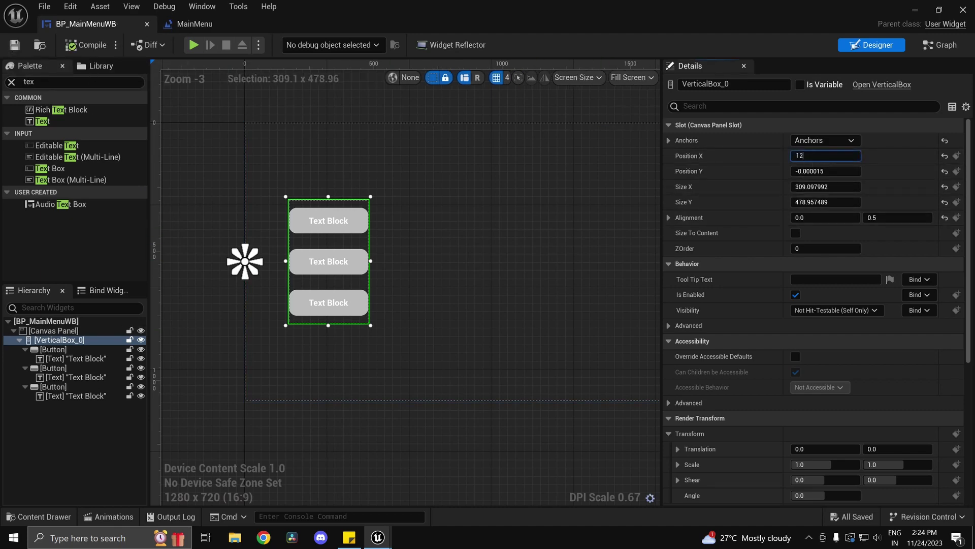
{"action": "key", "text": "Return"}
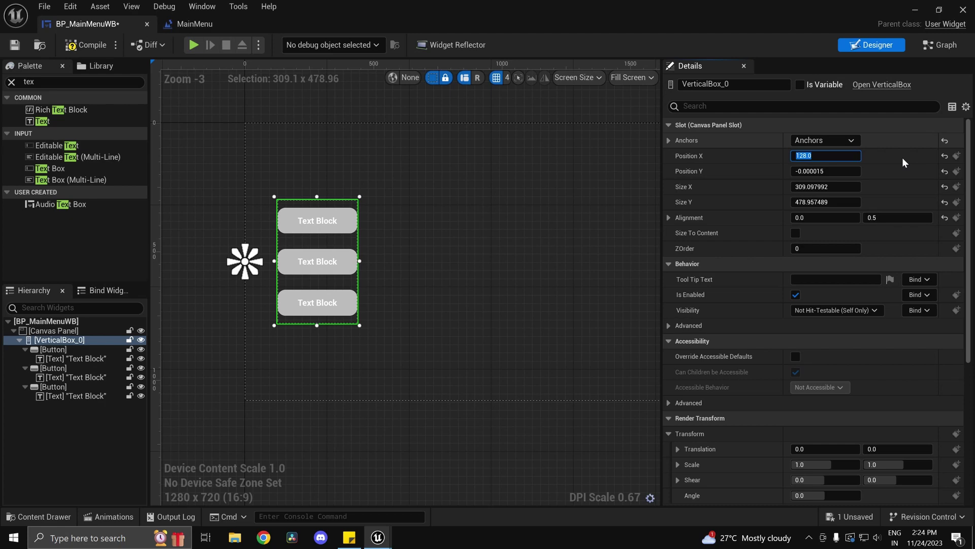
{"action": "key", "text": "Tab"}
{"action": "type", "text": "0"}
{"action": "key", "text": "Tab"}
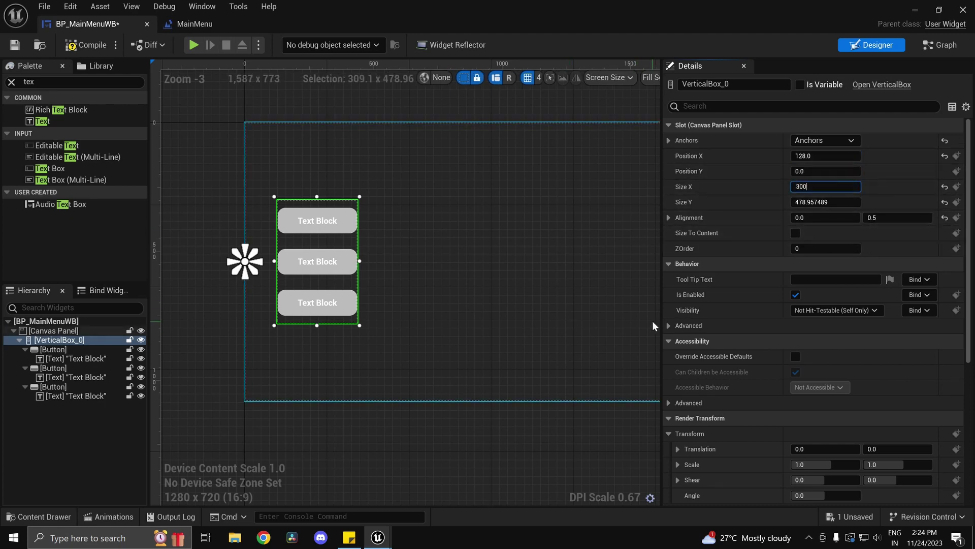
{"action": "key", "text": "Tab"}
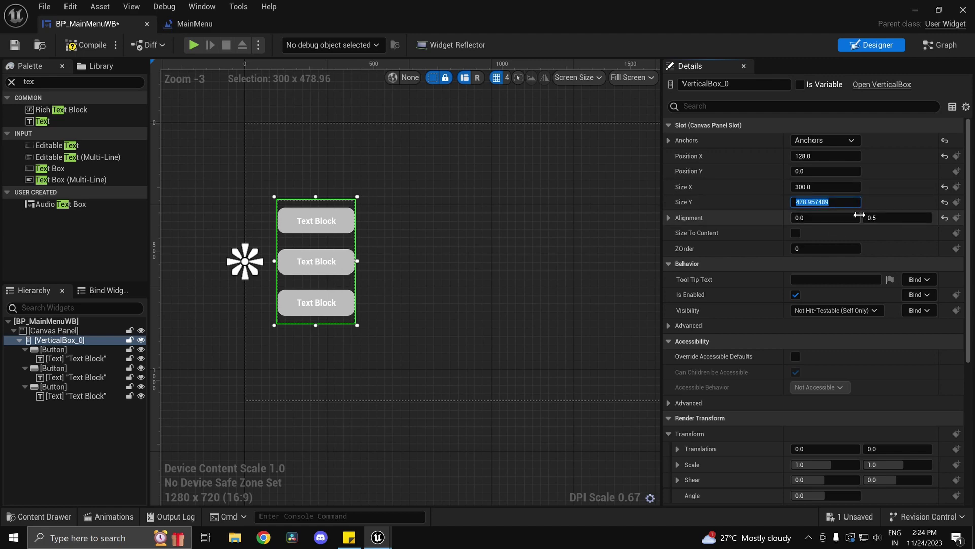
{"action": "type", "text": "450"}
{"action": "key", "text": "Return"}
{"action": "left_click", "coordinate": [626, 256]}
{"action": "scroll", "coordinate": [626, 256], "scroll_direction": "down", "scroll_amount": 2}
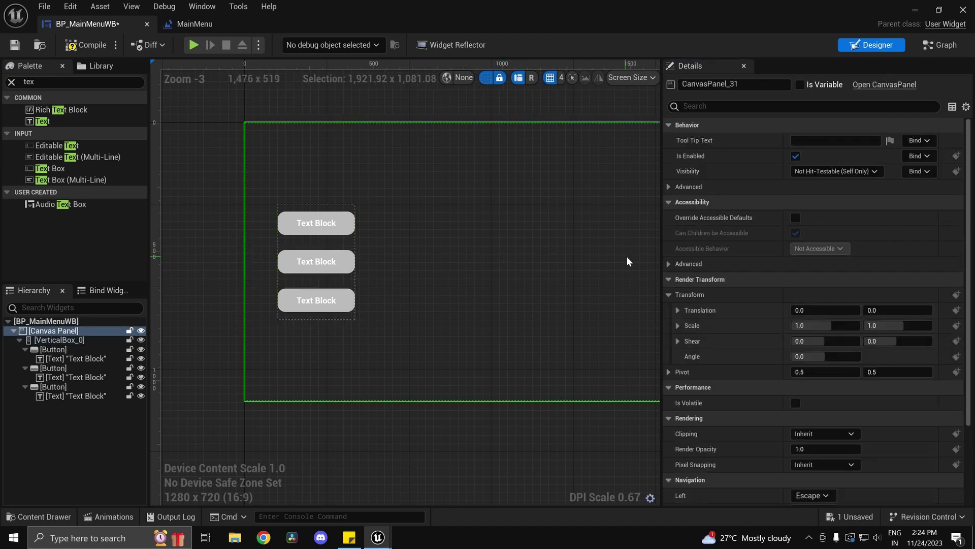
{"action": "scroll", "coordinate": [400, 239], "scroll_direction": "up", "scroll_amount": 4}
Step: Set the three button labels' text to Play, Settings and Exit
{"action": "left_click", "coordinate": [333, 209]}
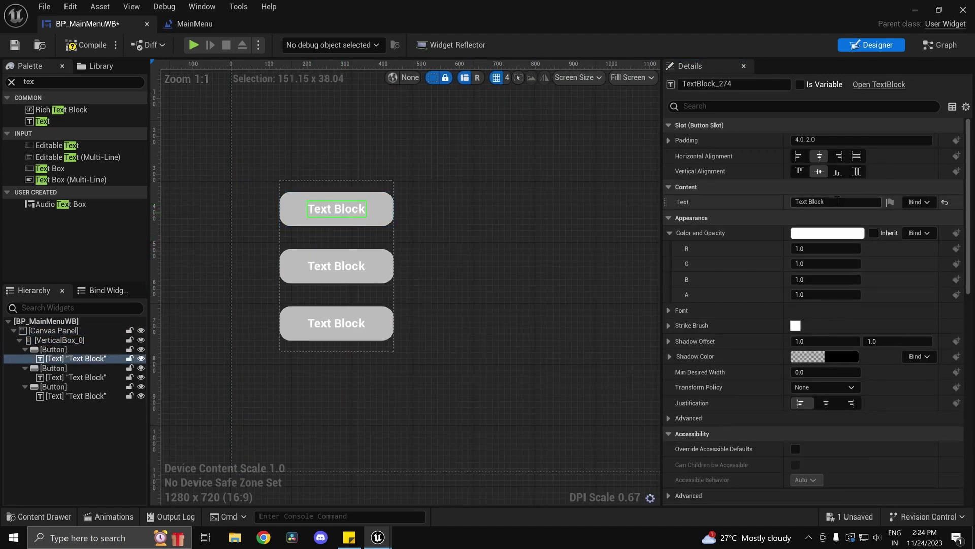
{"action": "left_click", "coordinate": [795, 201]}
{"action": "type", "text": "Play"}
{"action": "key", "text": "Return"}
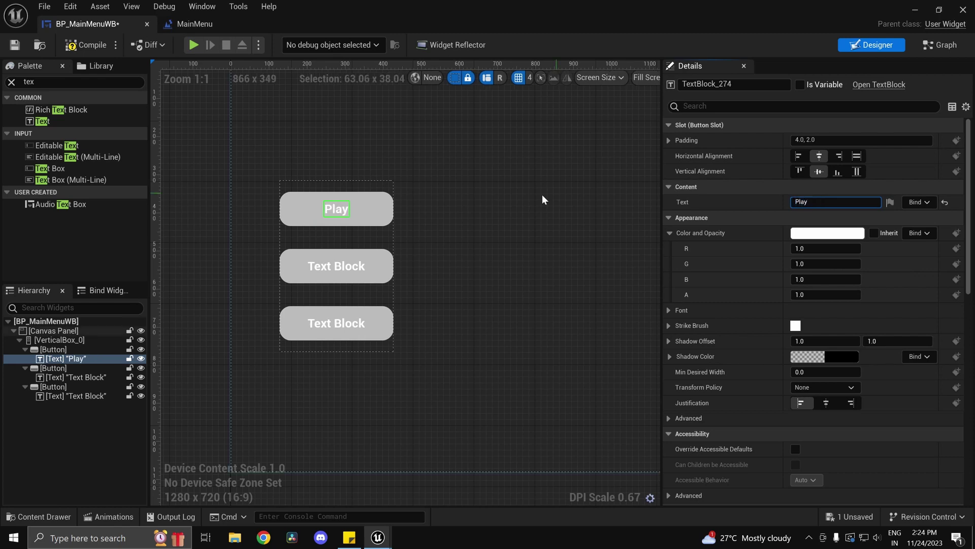
{"action": "left_click", "coordinate": [336, 266]}
{"action": "left_click", "coordinate": [831, 202]}
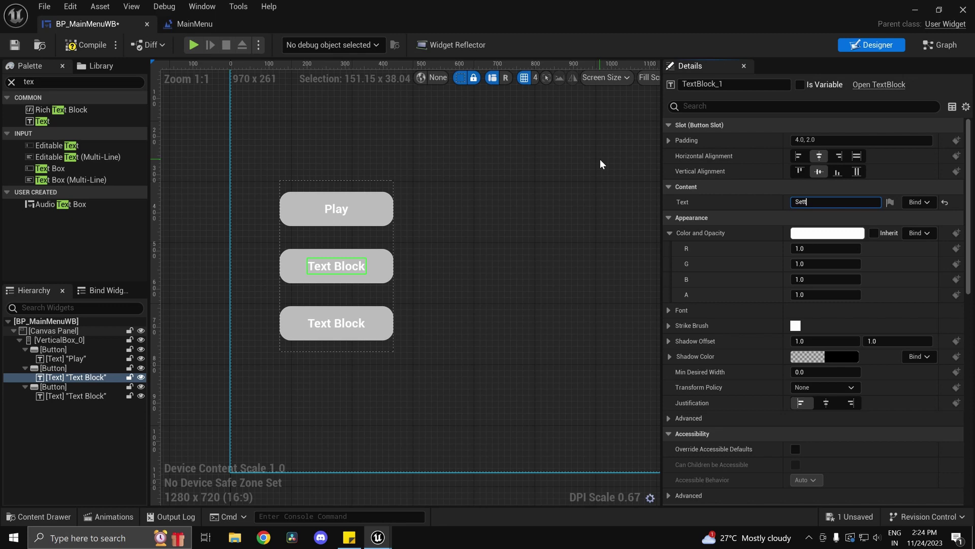
{"action": "type", "text": "Settings"}
{"action": "key", "text": "Return"}
{"action": "left_click", "coordinate": [336, 323]}
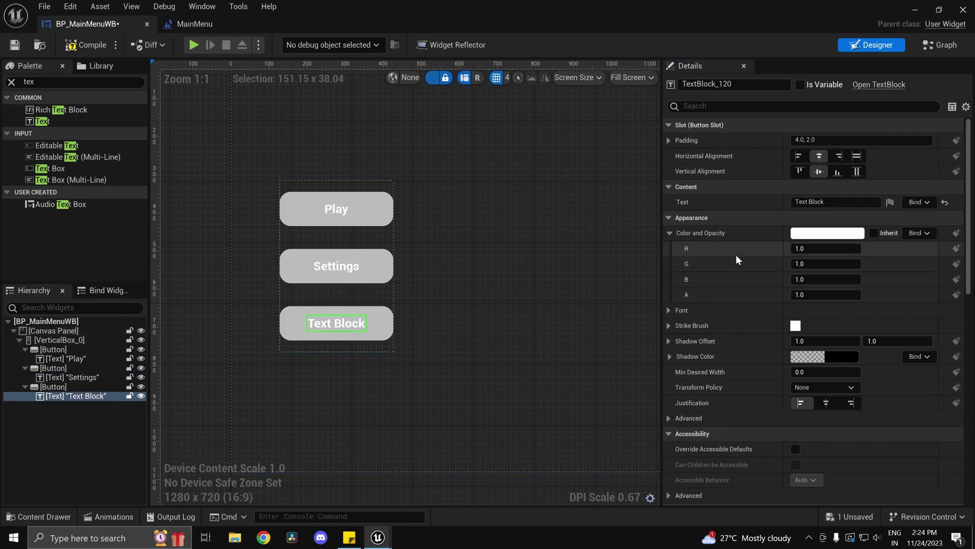
{"action": "left_click", "coordinate": [845, 202]}
{"action": "type", "text": "Exit"}
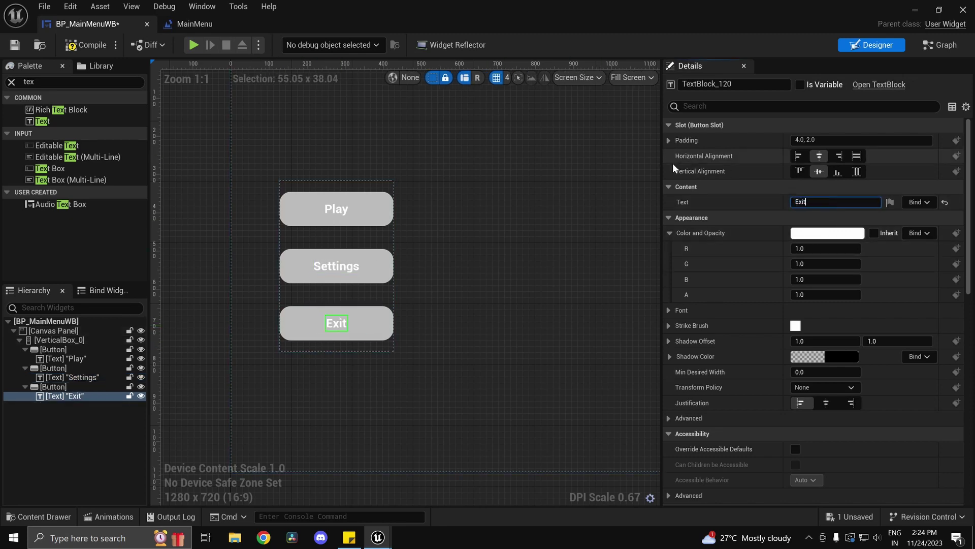
{"action": "scroll", "coordinate": [655, 176], "scroll_direction": "up", "scroll_amount": 1}
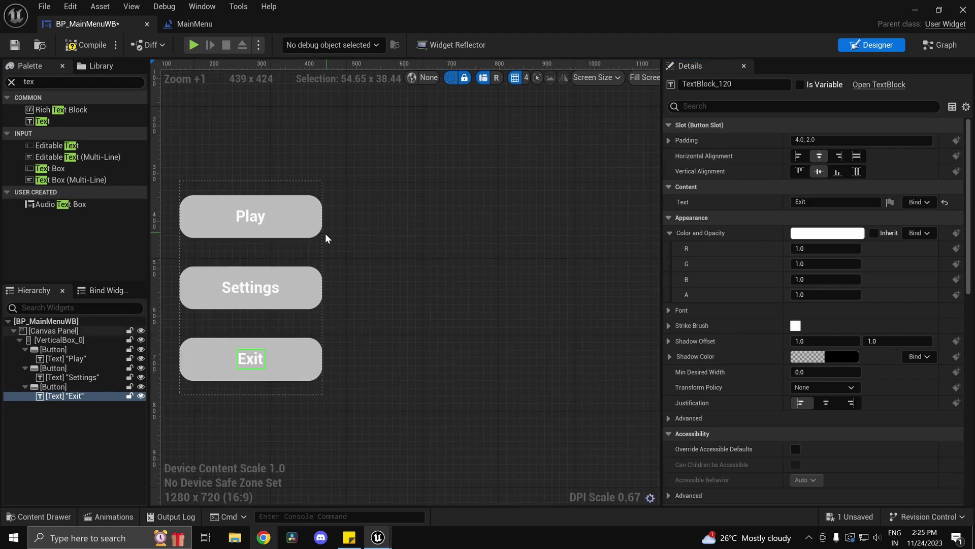
Step: Select the Play, Settings and Exit buttons and set their outline width to 2.0
{"action": "left_click", "coordinate": [73, 352]}
{"action": "left_click", "coordinate": [72, 368], "text": "ctrl"}
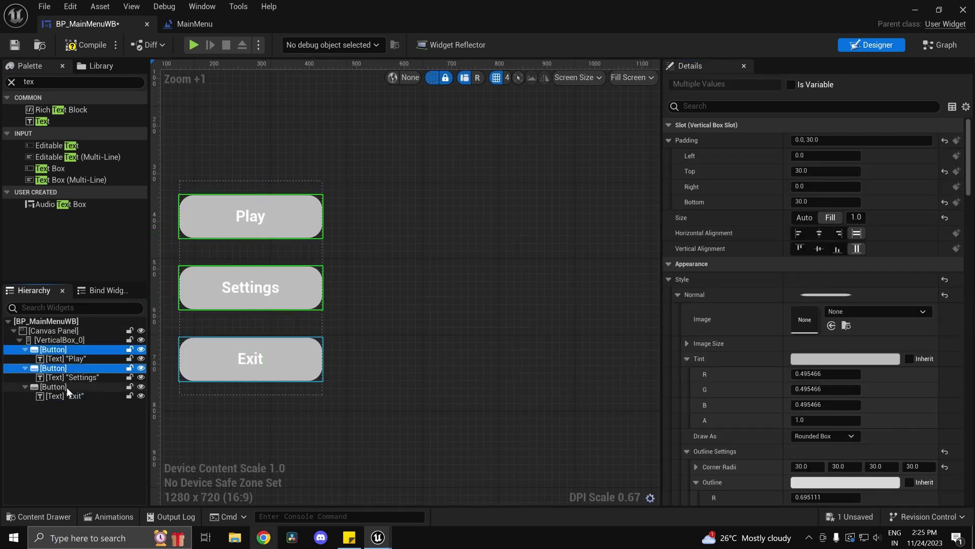
{"action": "left_click", "coordinate": [66, 387], "text": "ctrl"}
{"action": "left_click", "coordinate": [766, 109]}
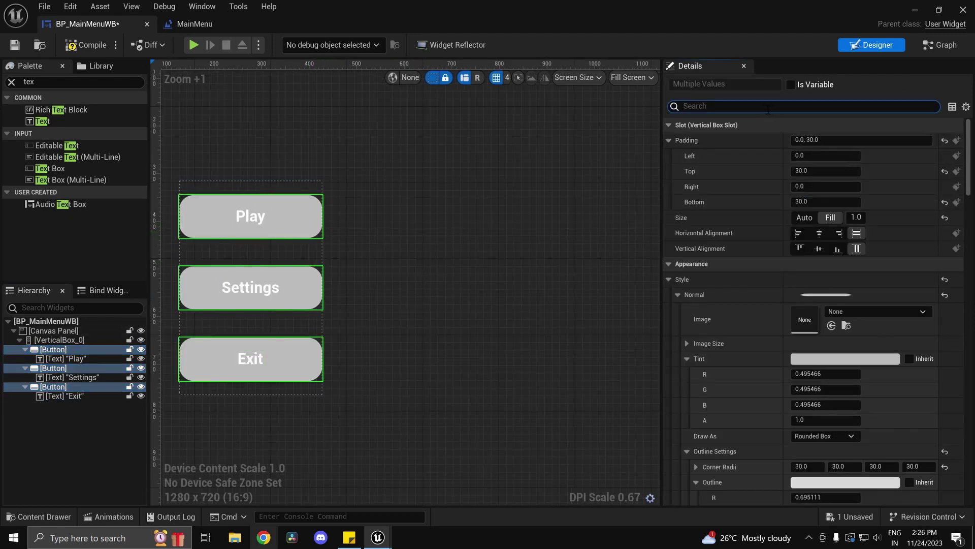
{"action": "type", "text": "outli"}
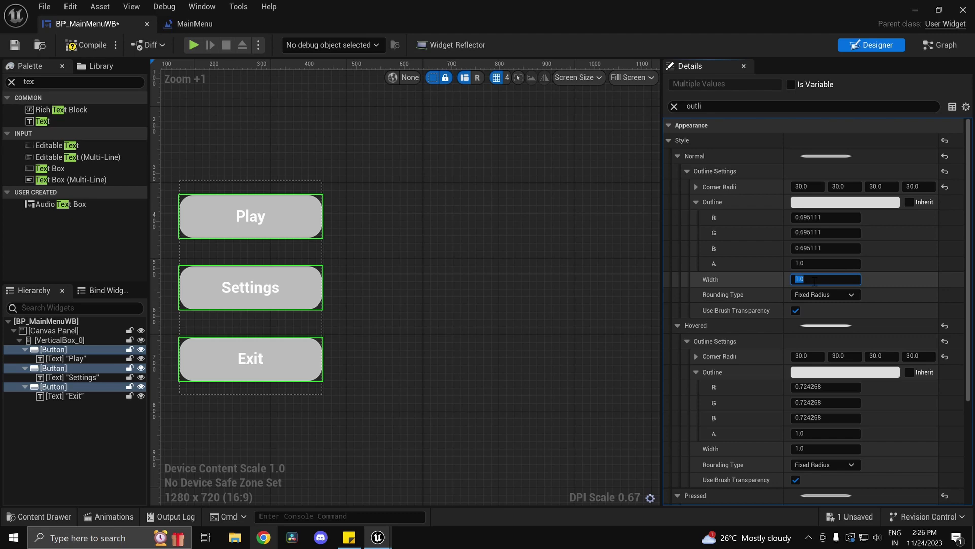
{"action": "type", "text": "2"}
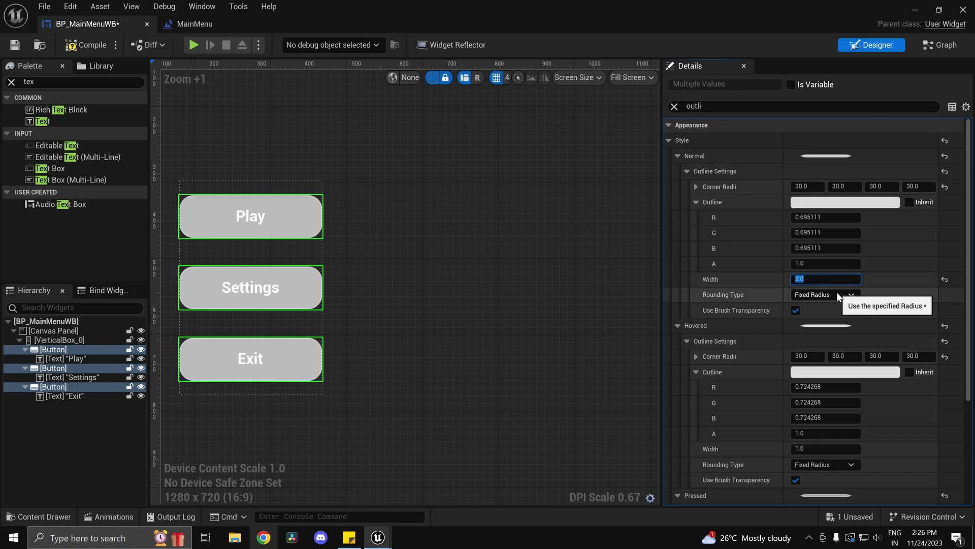
{"action": "key", "text": "Return"}
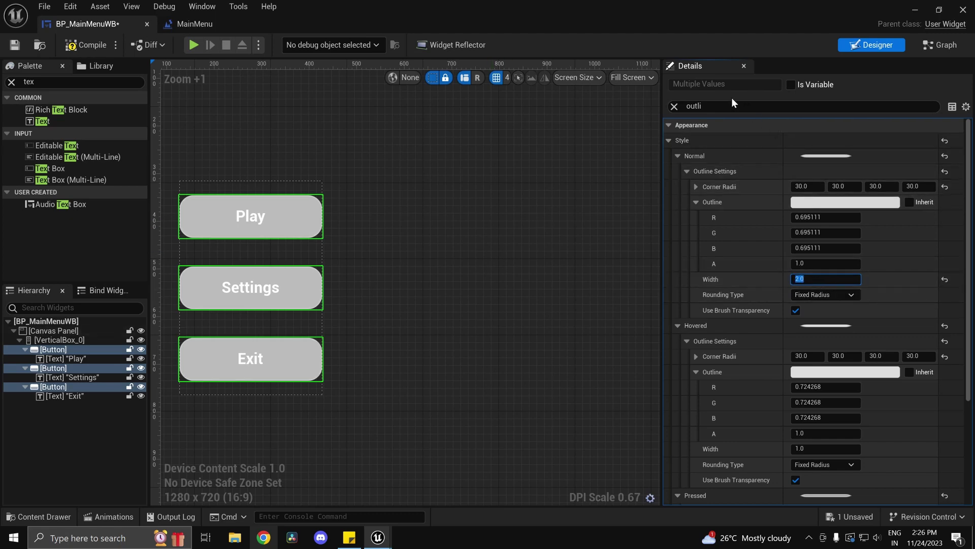
Step: Darken the buttons' Normal tint to near black in the Color Picker
{"action": "double_click", "coordinate": [715, 107]}
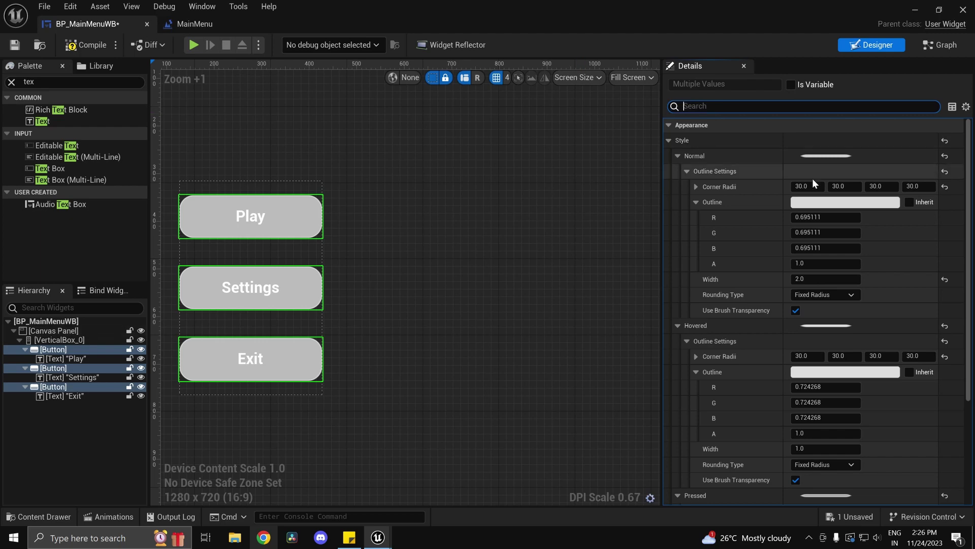
{"action": "type", "text": "colo"}
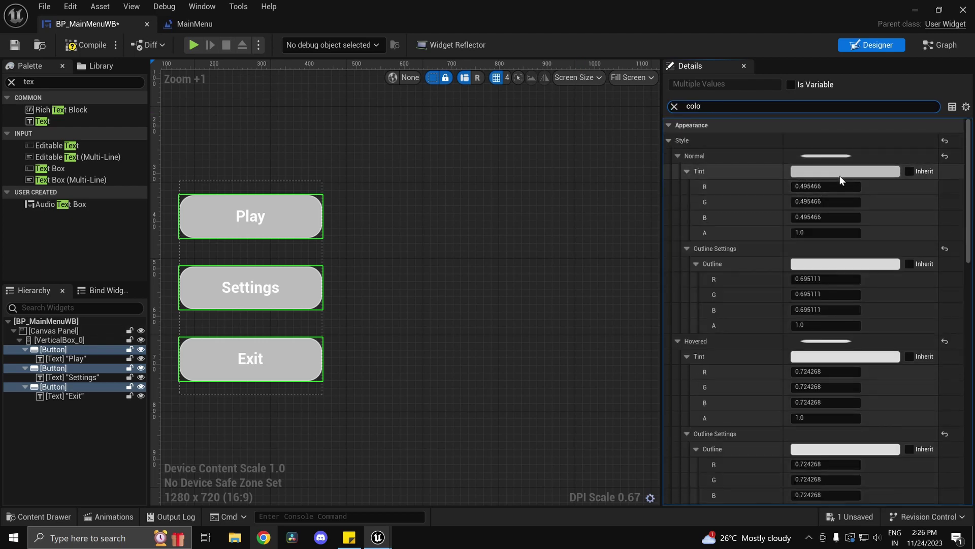
{"action": "left_click", "coordinate": [812, 169]}
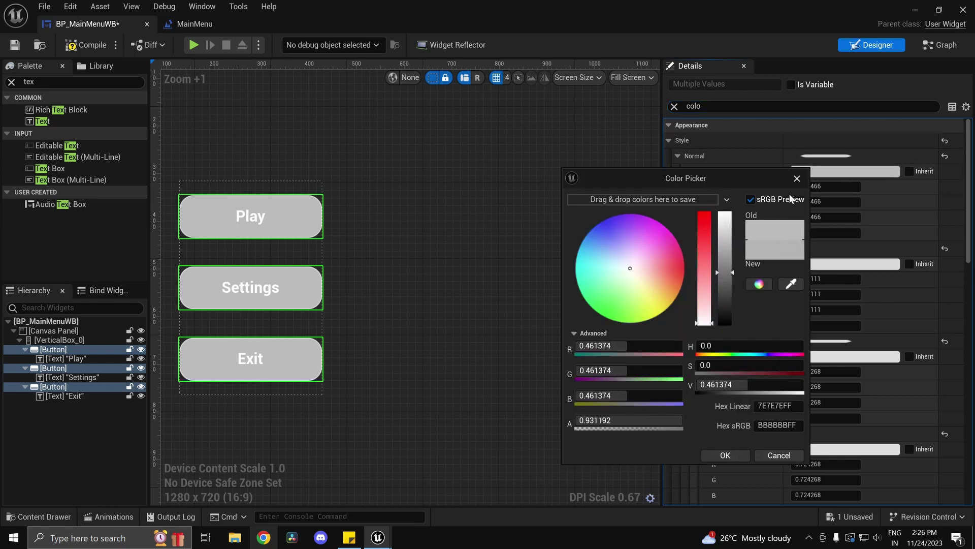
{"action": "left_click_drag", "start_coordinate": [730, 296], "coordinate": [732, 320]}
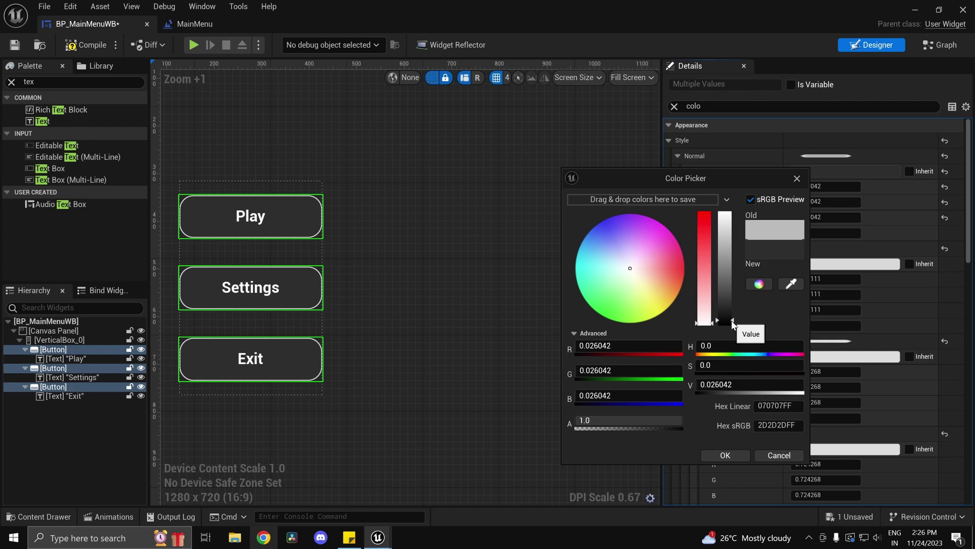
Step: Accept the near-black tint and select the Play, Settings and Exit labels
{"action": "left_click", "coordinate": [724, 455]}
{"action": "left_click", "coordinate": [503, 291]}
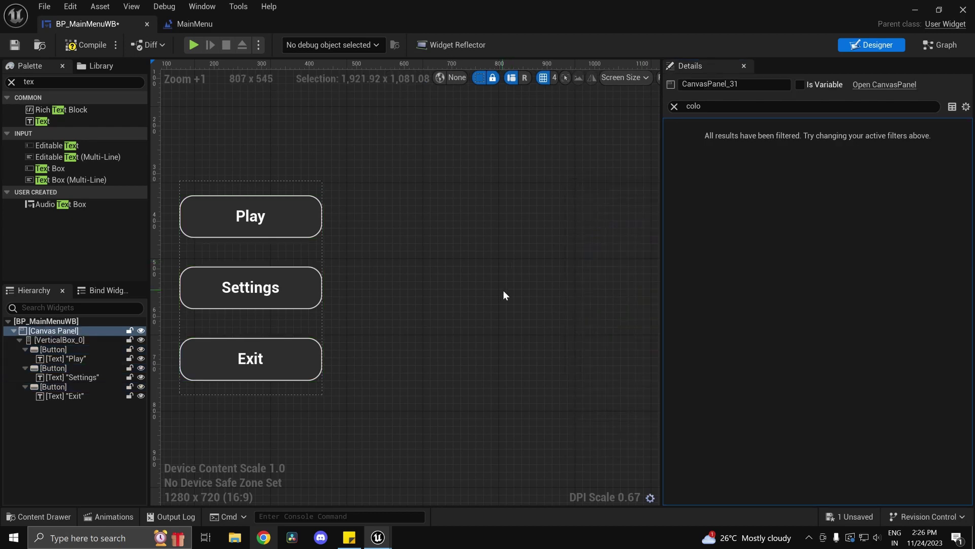
{"action": "scroll", "coordinate": [462, 280], "scroll_direction": "down", "scroll_amount": 4}
{"action": "scroll", "coordinate": [318, 280], "scroll_direction": "up", "scroll_amount": 4}
{"action": "left_click", "coordinate": [220, 211]}
{"action": "left_click", "coordinate": [220, 280], "text": "ctrl"}
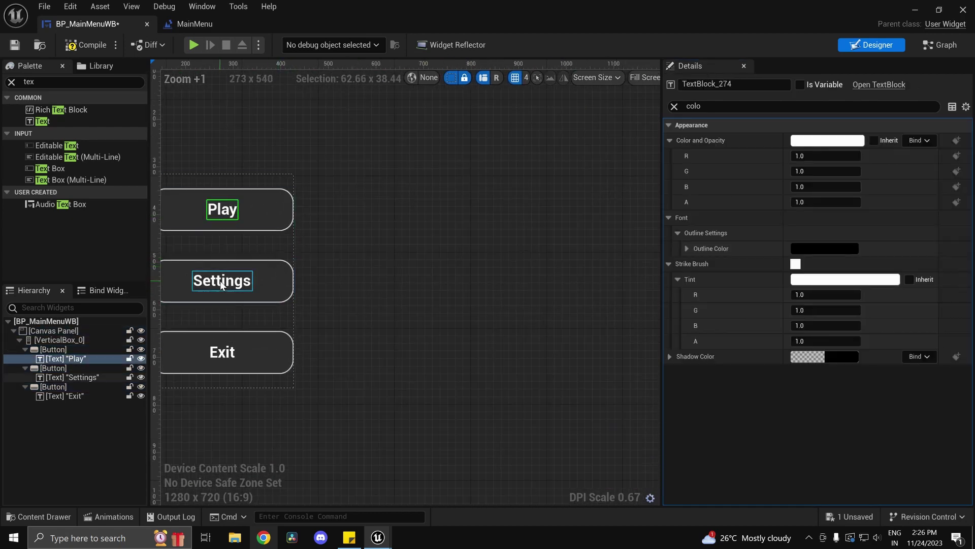
{"action": "left_click", "coordinate": [223, 345], "text": "ctrl"}
{"action": "left_click", "coordinate": [214, 355], "text": "ctrl"}
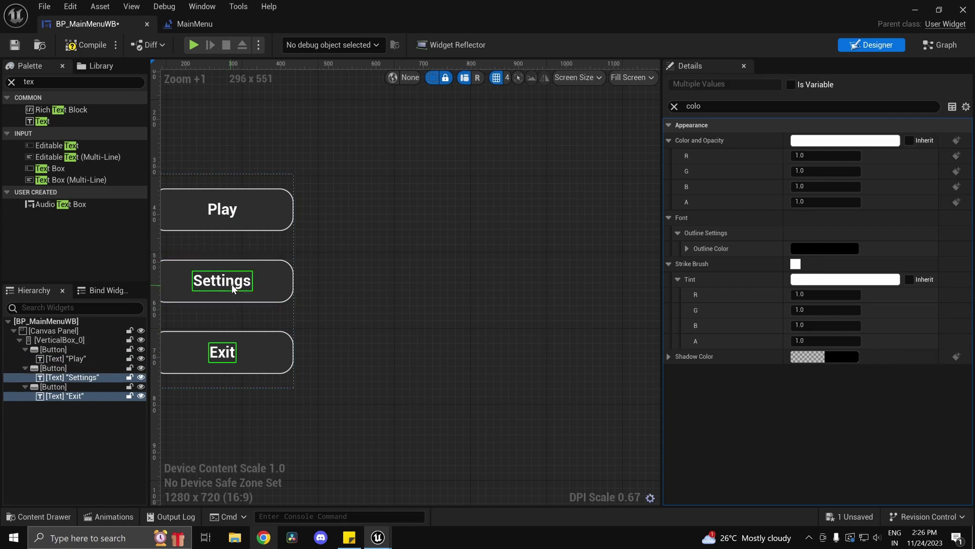
Step: Change the labels' font typeface from Bold to Regular
{"action": "key", "text": "BackSpace"}
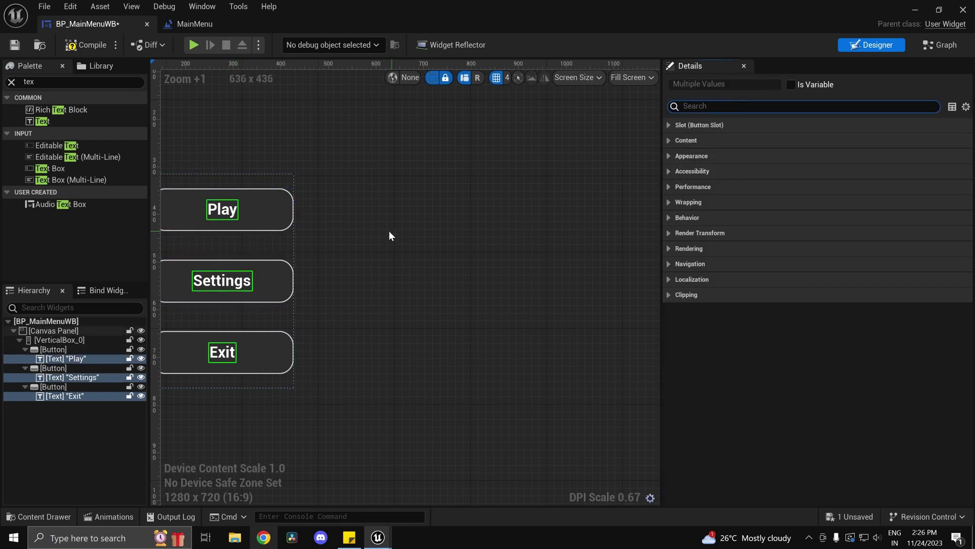
{"action": "left_click", "coordinate": [672, 157]}
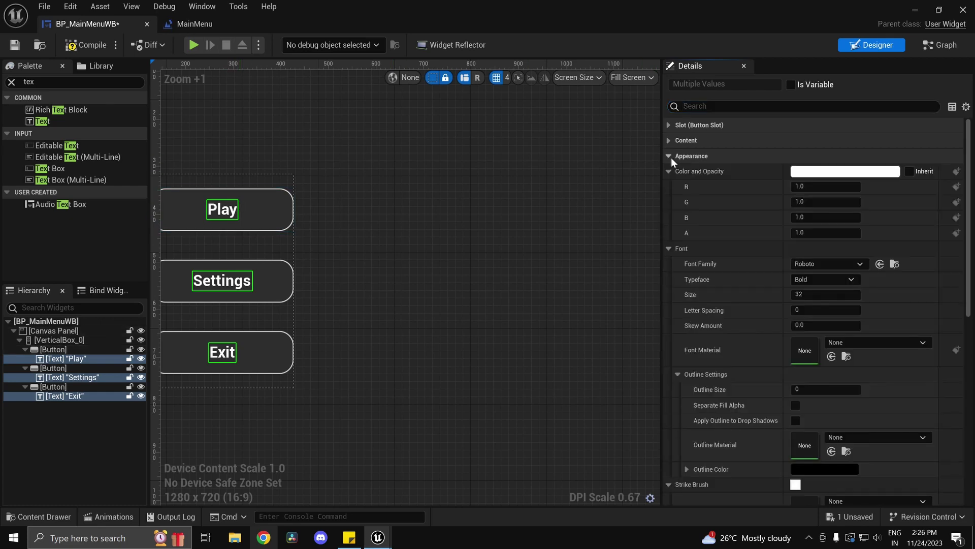
{"action": "left_click", "coordinate": [826, 279]}
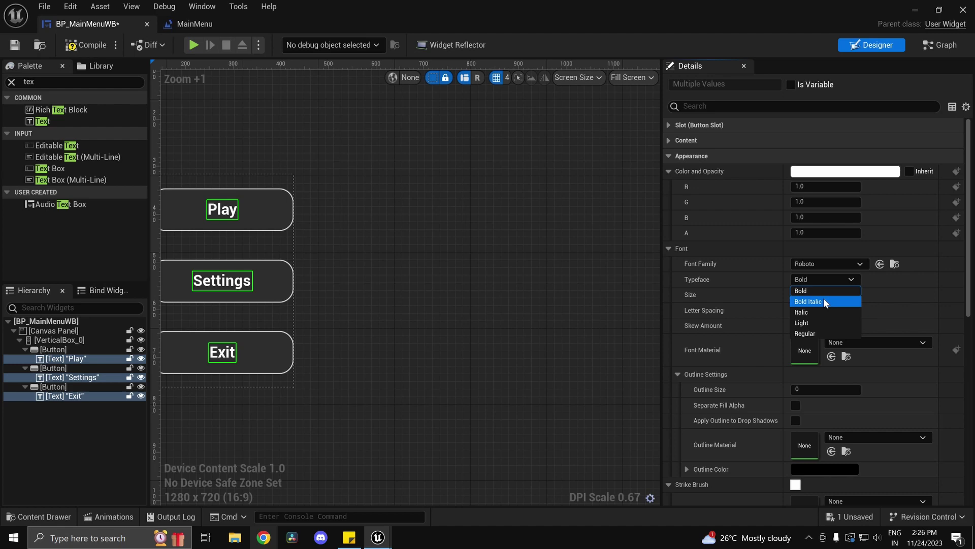
{"action": "left_click", "coordinate": [818, 333]}
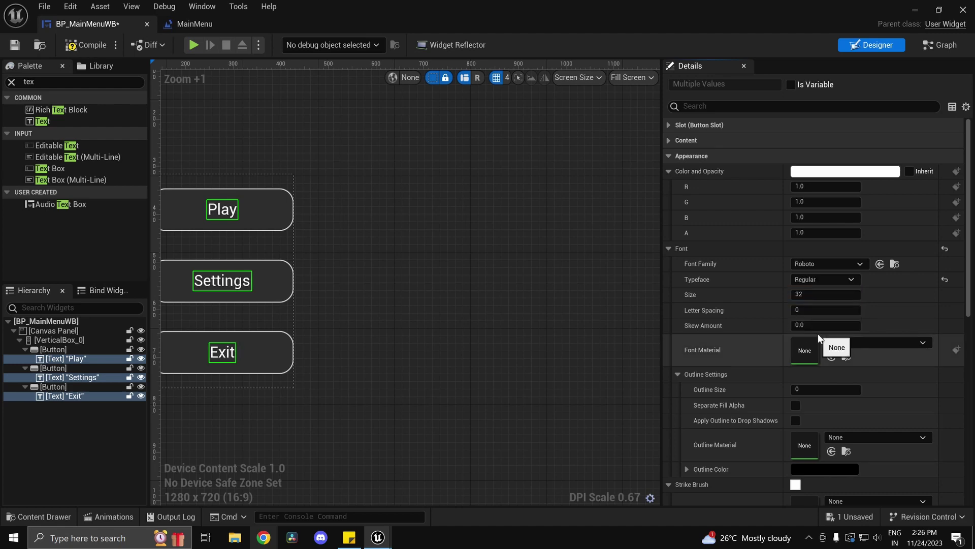
{"action": "left_click", "coordinate": [406, 322]}
{"action": "scroll", "coordinate": [535, 319], "scroll_direction": "down", "scroll_amount": 4}
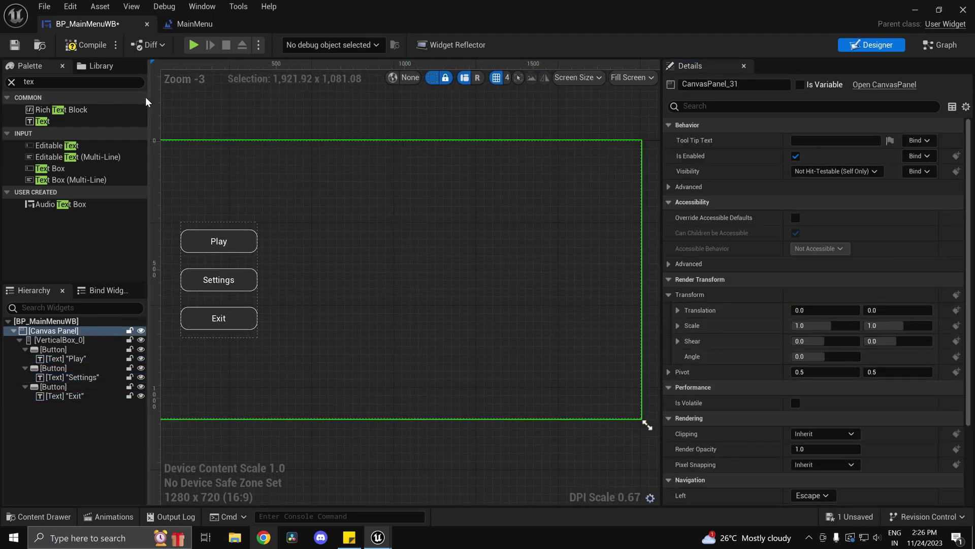
Step: Center-justify the Play, Settings and Exit button text labels
{"action": "left_click", "coordinate": [219, 242]}
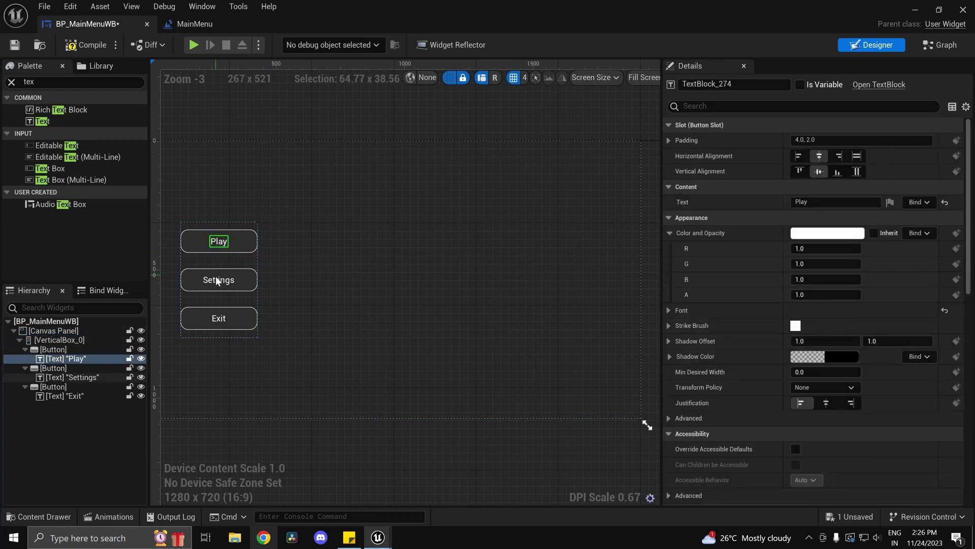
{"action": "left_click", "coordinate": [215, 281], "text": "ctrl"}
{"action": "left_click", "coordinate": [219, 320], "text": "ctrl"}
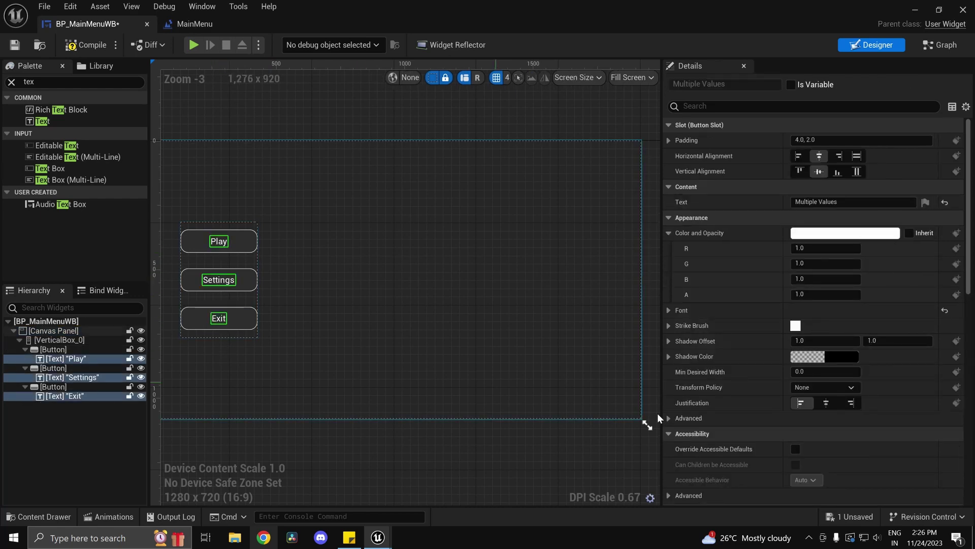
{"action": "left_click", "coordinate": [826, 403]}
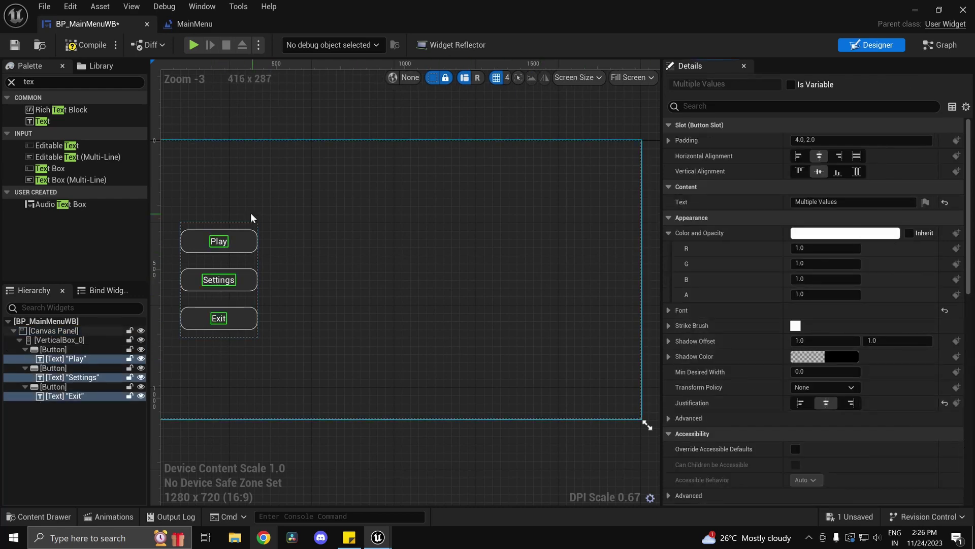
Step: Compile the widget blueprint and go back to the MainMenu level editor
{"action": "left_click", "coordinate": [86, 45]}
{"action": "left_click", "coordinate": [281, 237]}
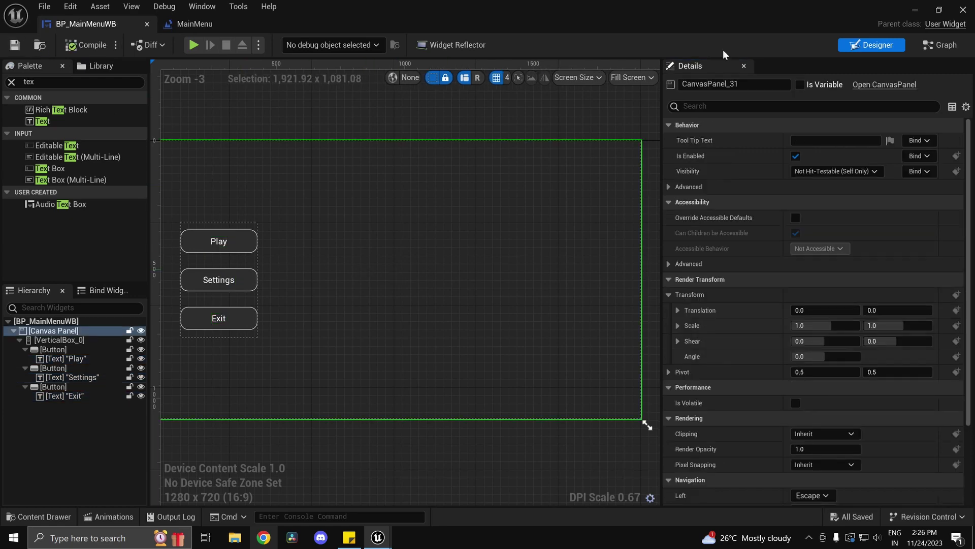
{"action": "left_click", "coordinate": [914, 11]}
Step: Play-test the MainMenu level to preview the menu, then stop the session
{"action": "left_click", "coordinate": [280, 44]}
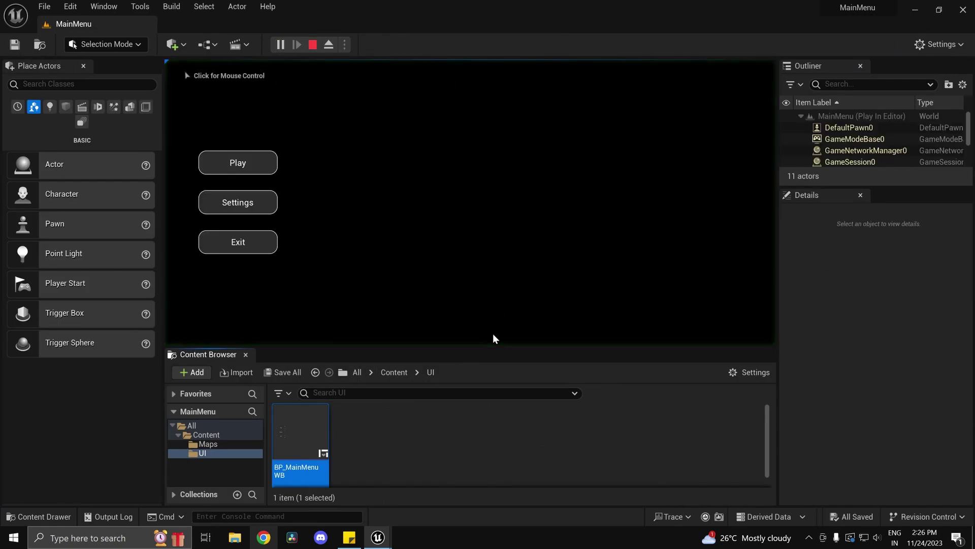
{"action": "left_click_drag", "start_coordinate": [468, 346], "coordinate": [437, 391]}
{"action": "left_click", "coordinate": [313, 45]}
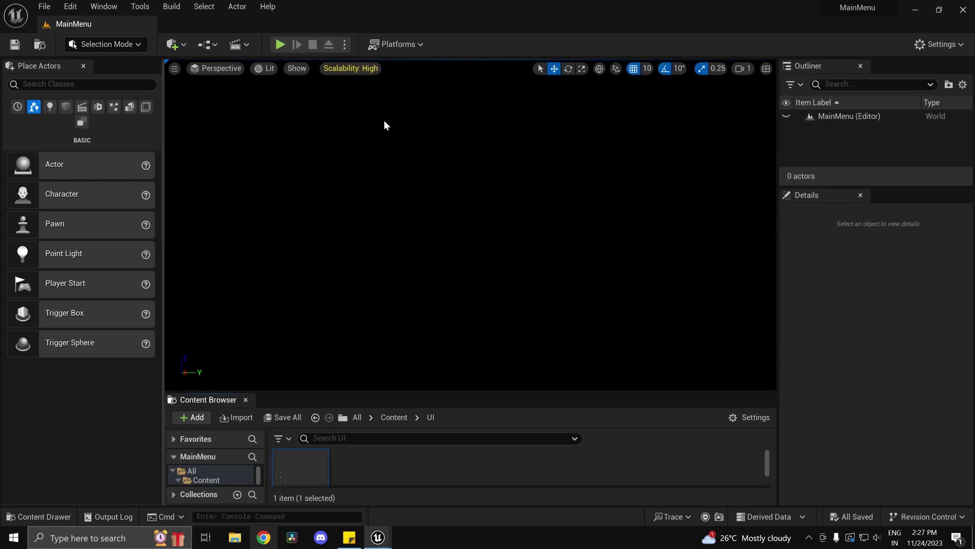
Step: Enlarge the Content Browser and briefly open BP_MainMenuWB before returning to the level
{"action": "left_click", "coordinate": [322, 465]}
{"action": "left_click_drag", "start_coordinate": [461, 392], "coordinate": [467, 319]}
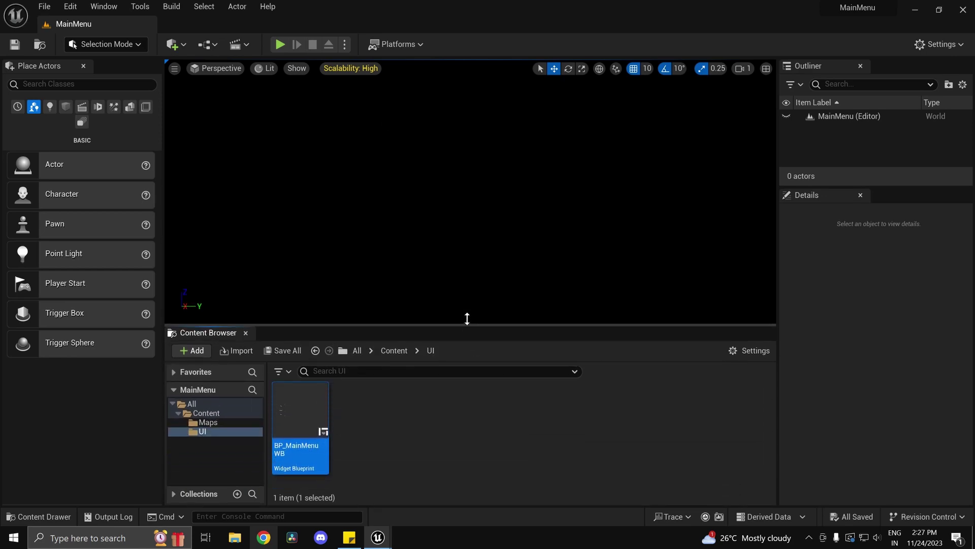
{"action": "double_click", "coordinate": [322, 418]}
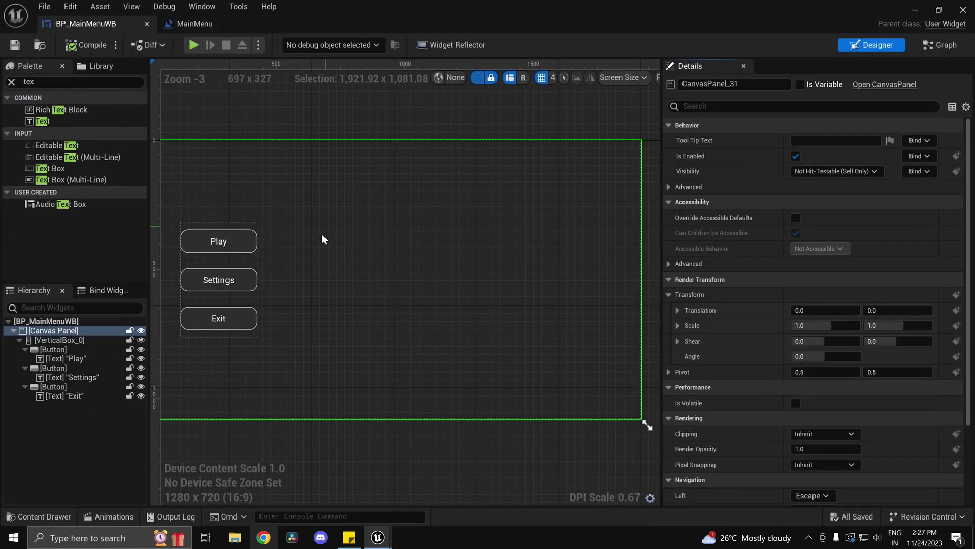
{"action": "left_click", "coordinate": [915, 10]}
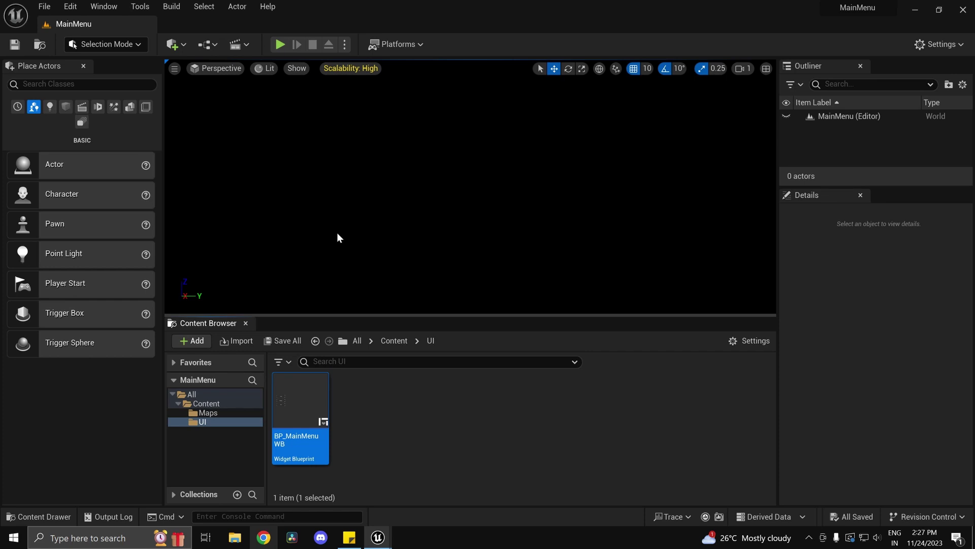
{"action": "left_click", "coordinate": [449, 410]}
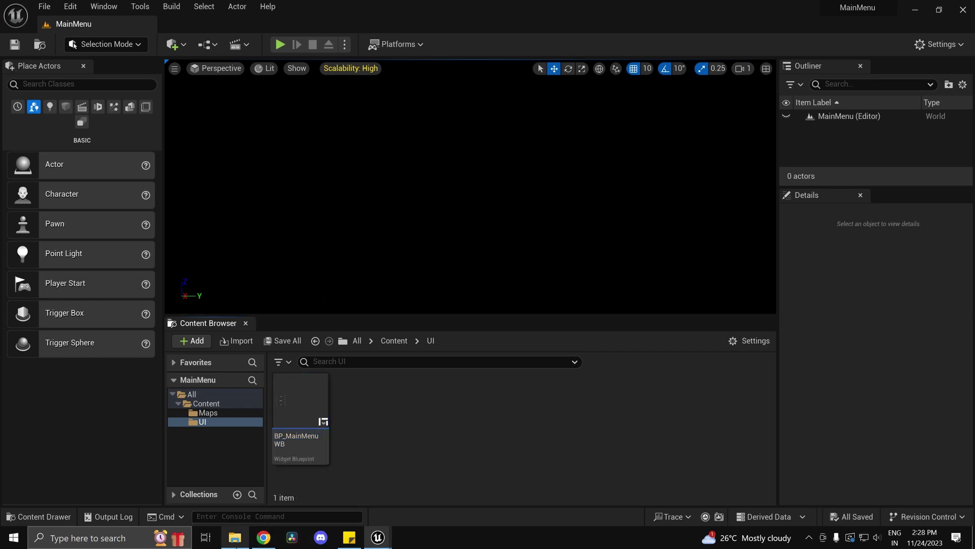
Step: Import ScreenShot00001.png from Downloads into the UI folder as a texture
{"action": "left_click", "coordinate": [235, 537]}
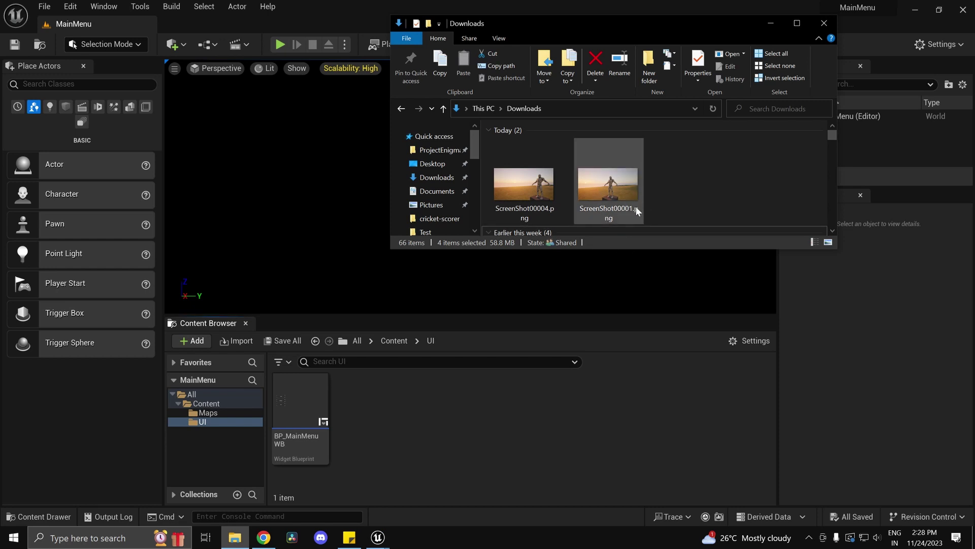
{"action": "left_click_drag", "start_coordinate": [638, 212], "coordinate": [567, 321]}
{"action": "left_click_drag", "start_coordinate": [410, 417], "coordinate": [525, 420]}
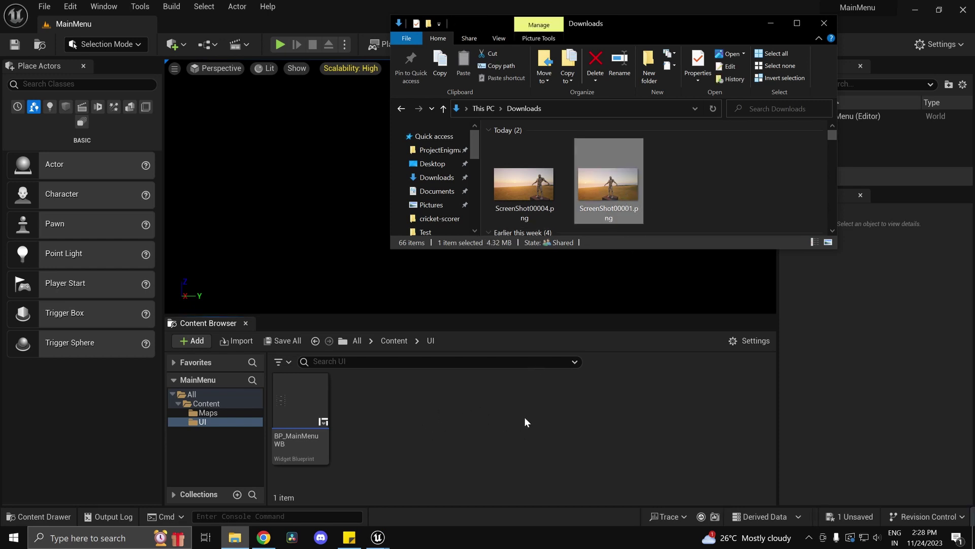
{"action": "left_click", "coordinate": [824, 23]}
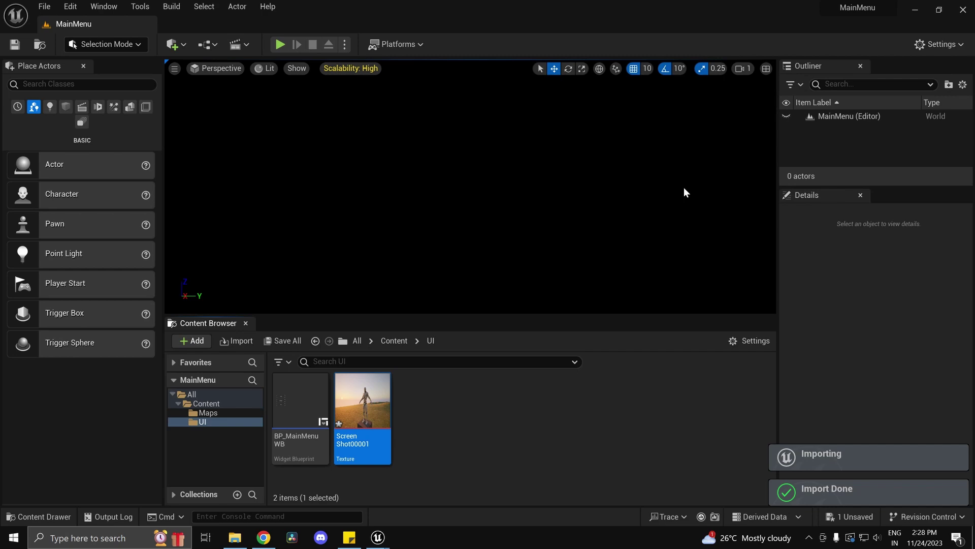
Step: Rename the imported texture to MainMenuBackgroundImage and reopen BP_MainMenuWB
{"action": "double_click", "coordinate": [297, 404]}
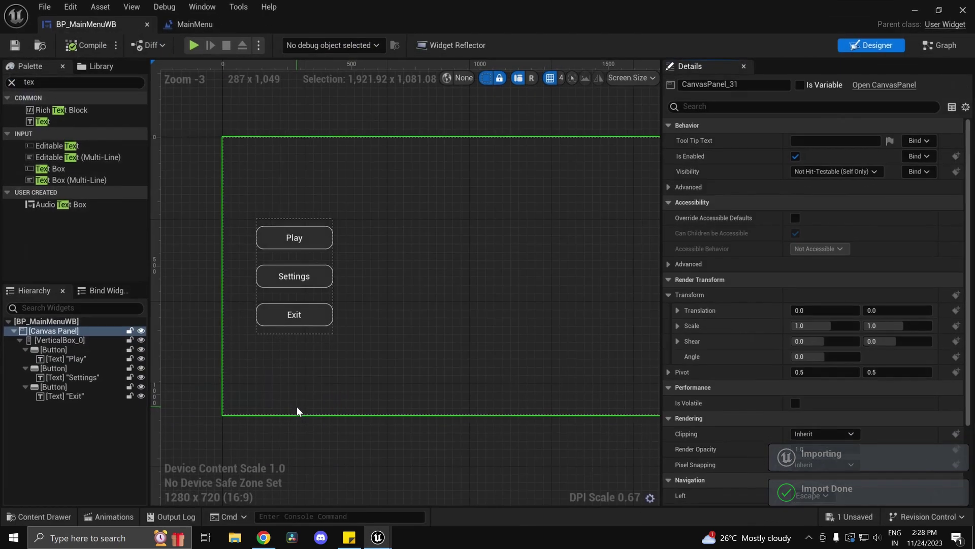
{"action": "left_click", "coordinate": [932, 13]}
{"action": "key", "text": "Right"}
{"action": "key", "text": "F2"}
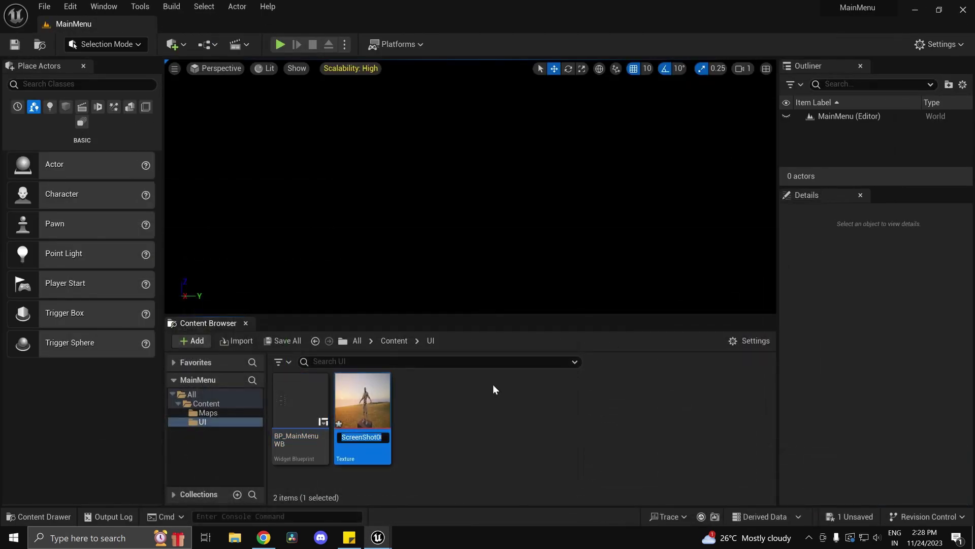
{"action": "type", "text": "MainMenuBackgroundImage"}
{"action": "key", "text": "ctrl+s"}
{"action": "double_click", "coordinate": [304, 399]}
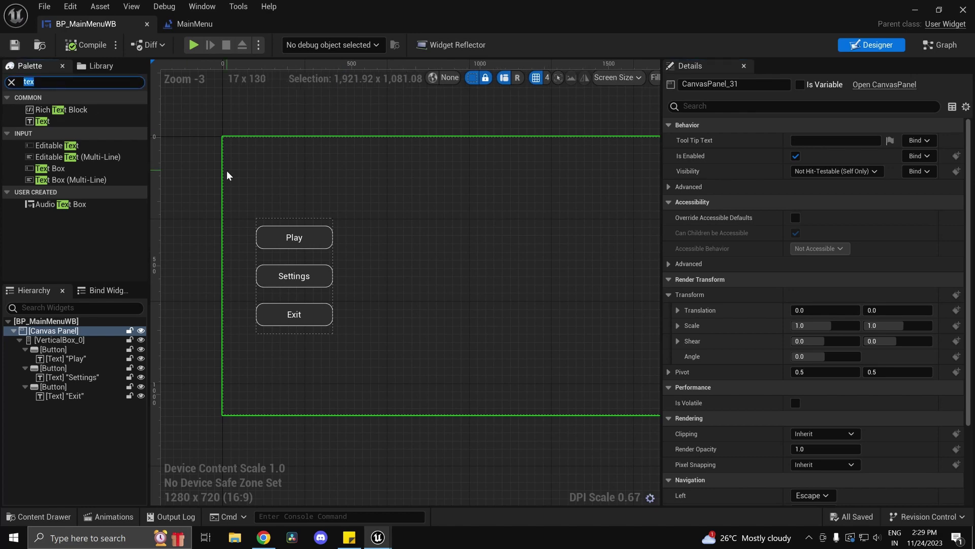
Step: Find Image in the Palette search and add it to the canvas
{"action": "key", "text": "BackSpace"}
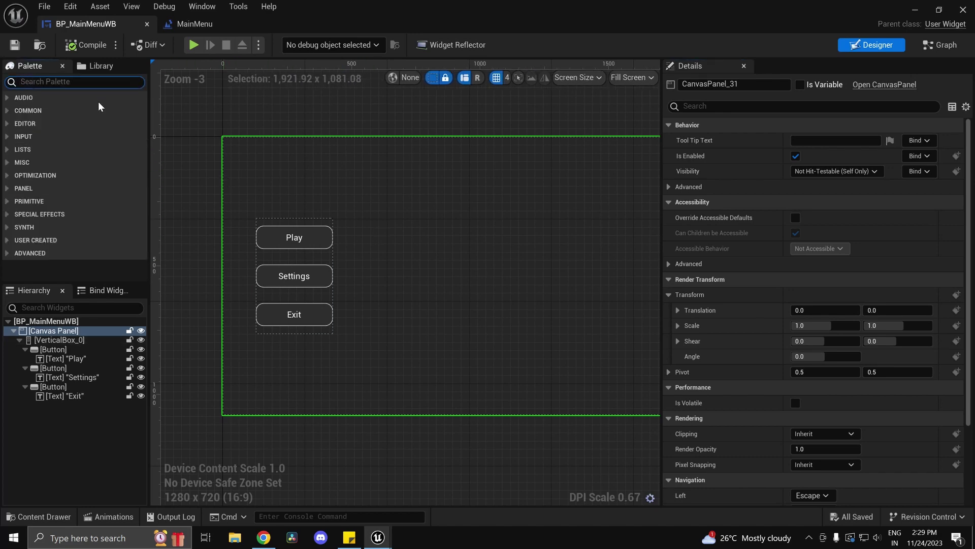
{"action": "type", "text": "a"}
{"action": "key", "text": "BackSpace"}
{"action": "type", "text": "image"}
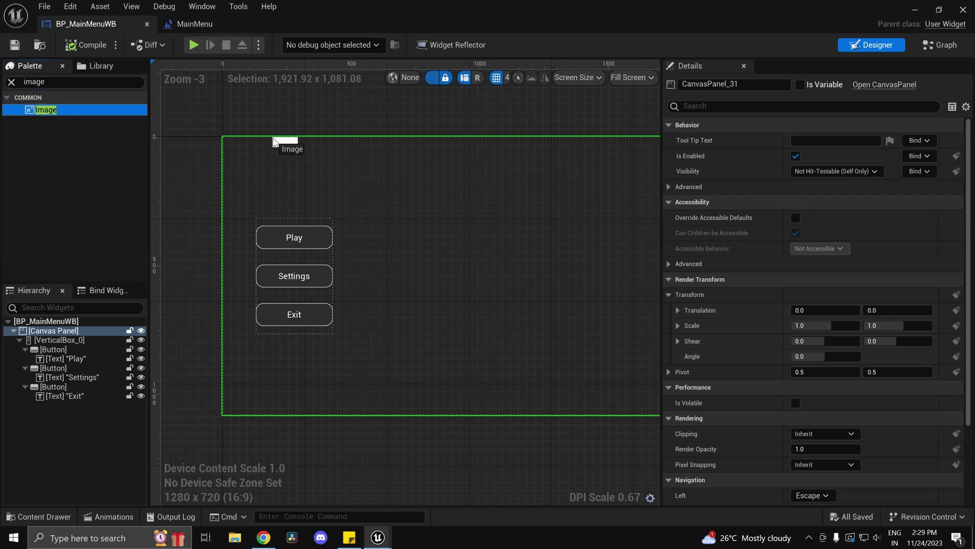
{"action": "left_click_drag", "start_coordinate": [255, 148], "coordinate": [257, 148]}
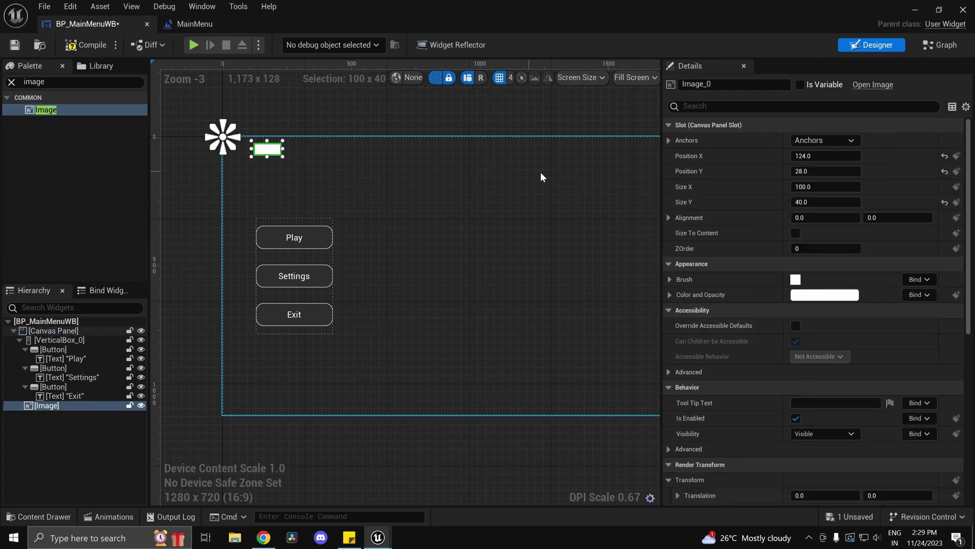
Step: Anchor the Image to full-screen stretch with all four offsets set to 0
{"action": "left_click", "coordinate": [829, 138]}
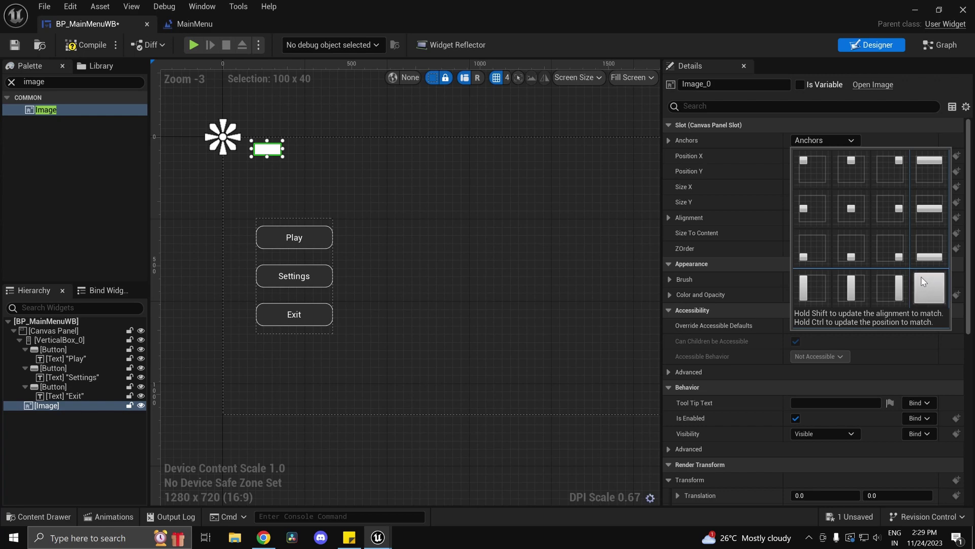
{"action": "left_click", "coordinate": [929, 288]}
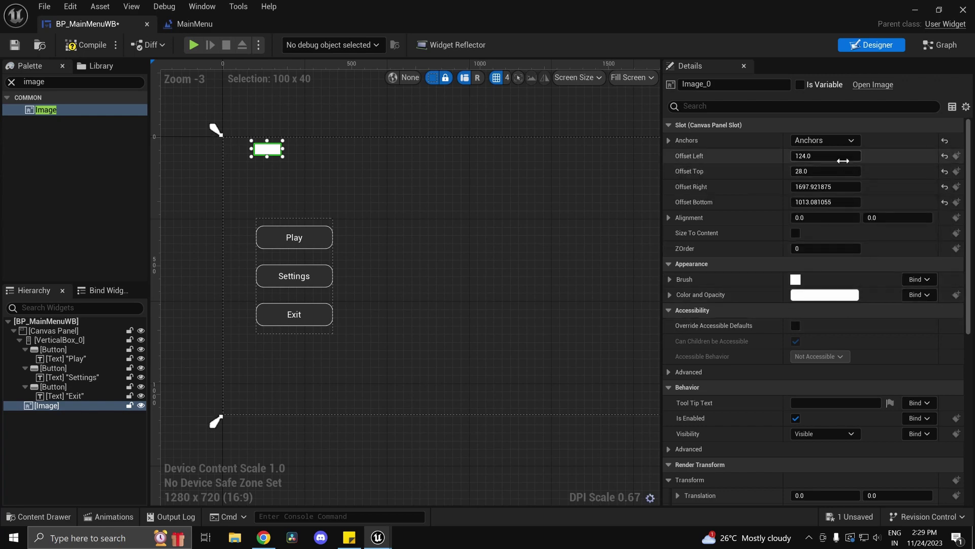
{"action": "type", "text": "0"}
{"action": "key", "text": "Tab"}
{"action": "type", "text": "0"}
{"action": "key", "text": "Tab"}
{"action": "type", "text": "0"}
{"action": "key", "text": "Tab"}
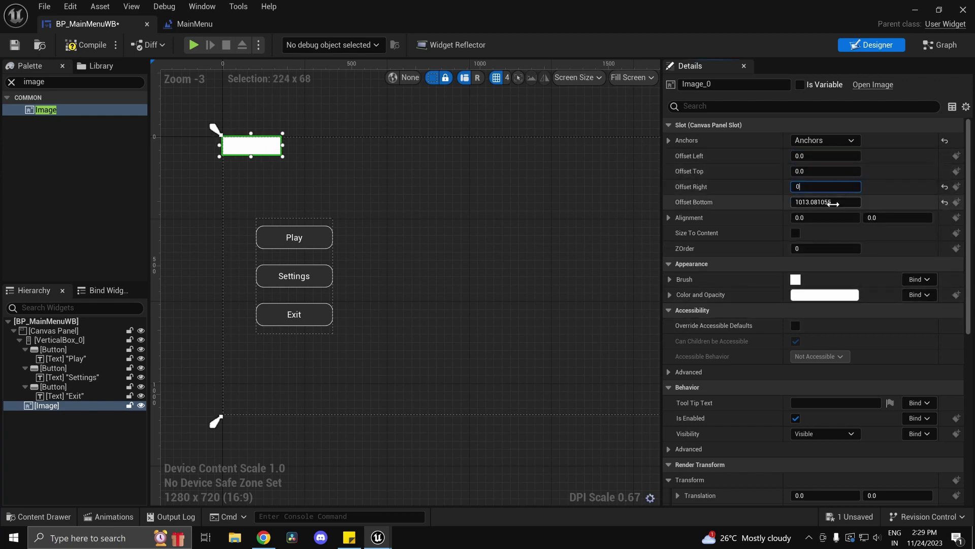
{"action": "type", "text": "0"}
{"action": "key", "text": "Tab"}
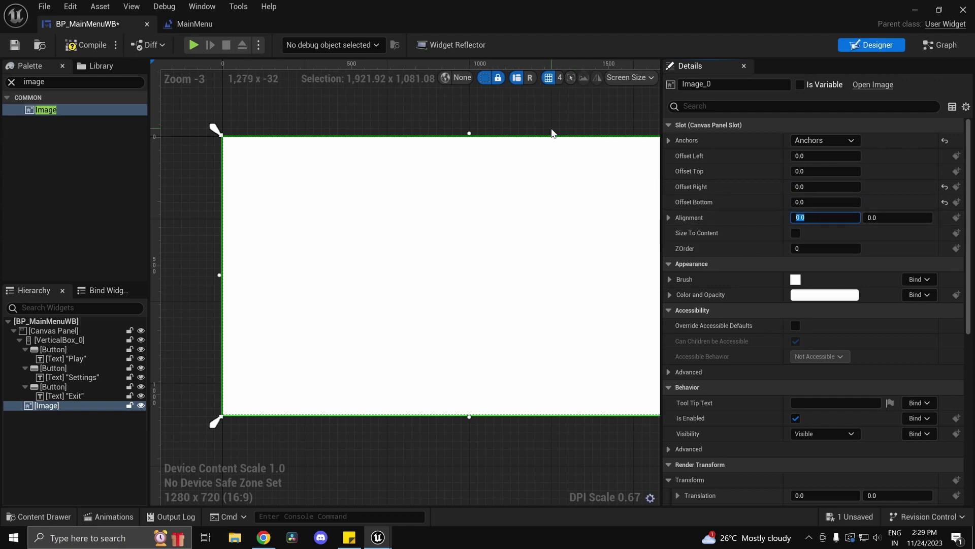
{"action": "left_click", "coordinate": [556, 189]}
{"action": "scroll", "coordinate": [556, 189], "scroll_direction": "down", "scroll_amount": 3}
{"action": "right_click_drag", "start_coordinate": [556, 188], "coordinate": [479, 181]}
Step: Move the Image above VerticalBox_0 in the Hierarchy so the buttons draw over it
{"action": "left_click", "coordinate": [447, 209]}
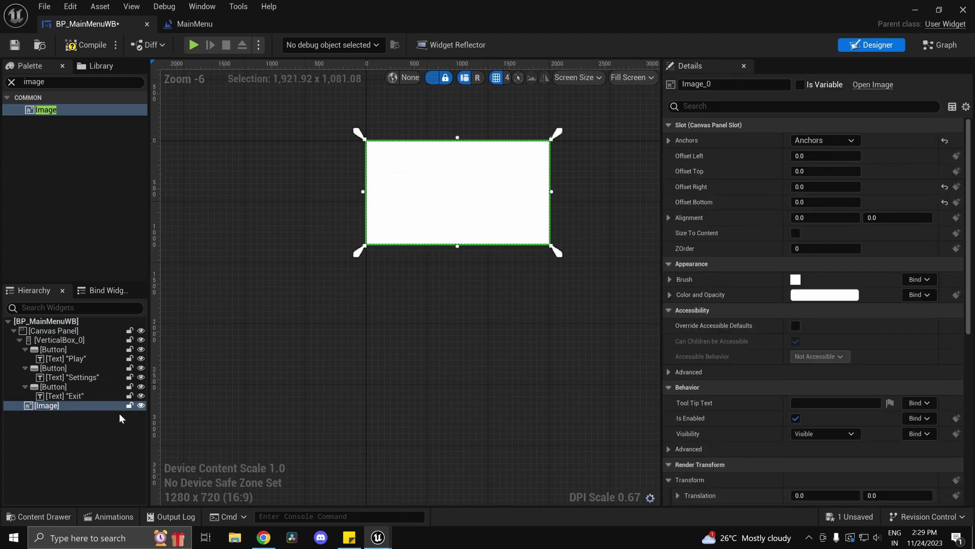
{"action": "left_click_drag", "start_coordinate": [59, 407], "coordinate": [57, 338]}
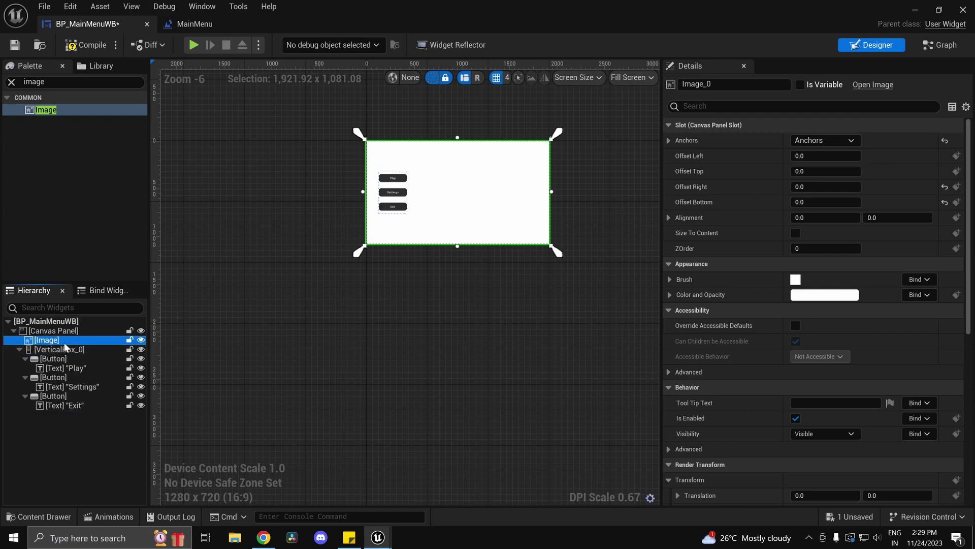
{"action": "scroll", "coordinate": [398, 319], "scroll_direction": "up", "scroll_amount": 6}
{"action": "scroll", "coordinate": [420, 333], "scroll_direction": "up", "scroll_amount": 4}
{"action": "scroll", "coordinate": [359, 318], "scroll_direction": "down", "scroll_amount": 5}
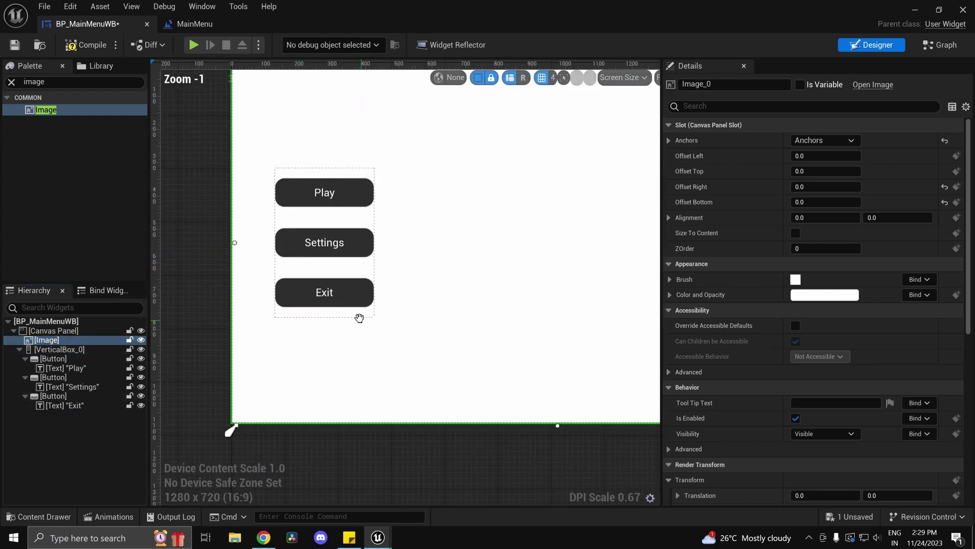
{"action": "left_click", "coordinate": [668, 279]}
Step: Set the Image brush to the MainMenuBackgroundImage texture
{"action": "left_click", "coordinate": [870, 297]}
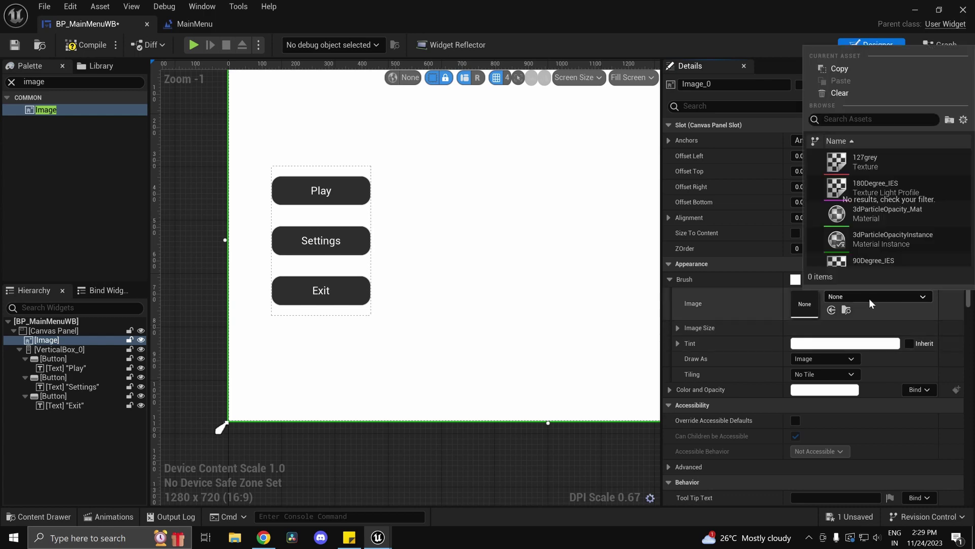
{"action": "type", "text": "main"}
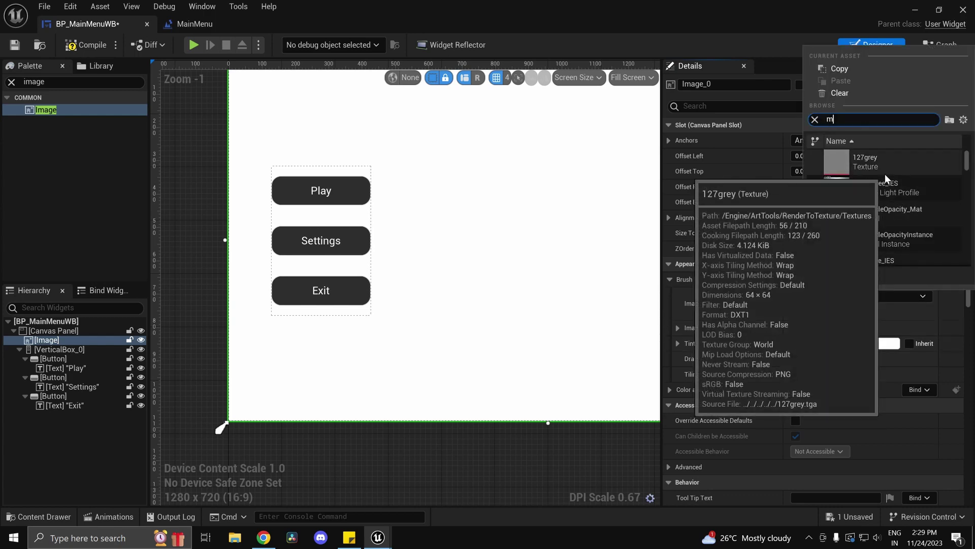
{"action": "left_click", "coordinate": [901, 188]}
{"action": "scroll", "coordinate": [395, 181], "scroll_direction": "down", "scroll_amount": 5}
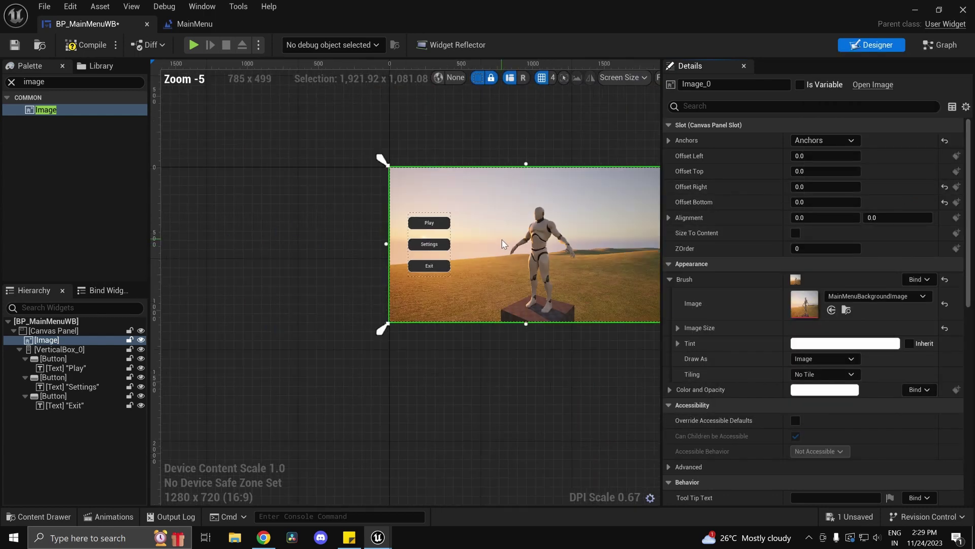
{"action": "scroll", "coordinate": [321, 242], "scroll_direction": "up", "scroll_amount": 8}
{"action": "scroll", "coordinate": [370, 246], "scroll_direction": "down", "scroll_amount": 3}
{"action": "scroll", "coordinate": [396, 298], "scroll_direction": "up", "scroll_amount": 2}
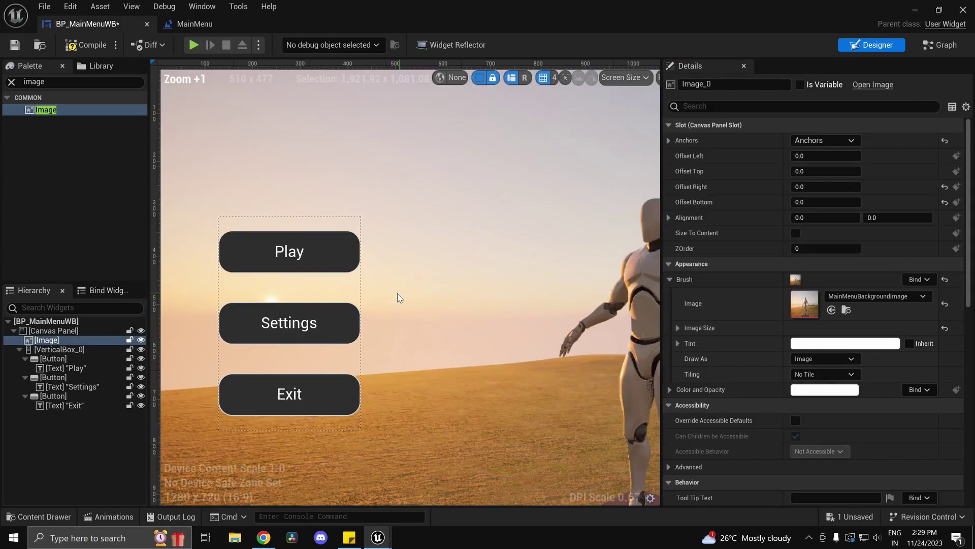
{"action": "scroll", "coordinate": [372, 307], "scroll_direction": "up", "scroll_amount": 2}
{"action": "scroll", "coordinate": [372, 308], "scroll_direction": "down", "scroll_amount": 6}
{"action": "scroll", "coordinate": [372, 309], "scroll_direction": "up", "scroll_amount": 20}
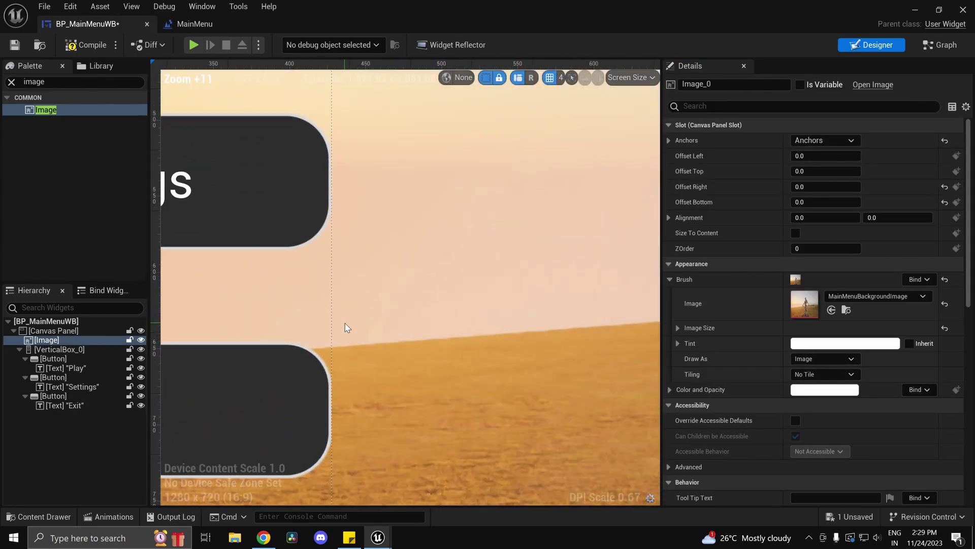
{"action": "scroll", "coordinate": [318, 318], "scroll_direction": "down", "scroll_amount": 20}
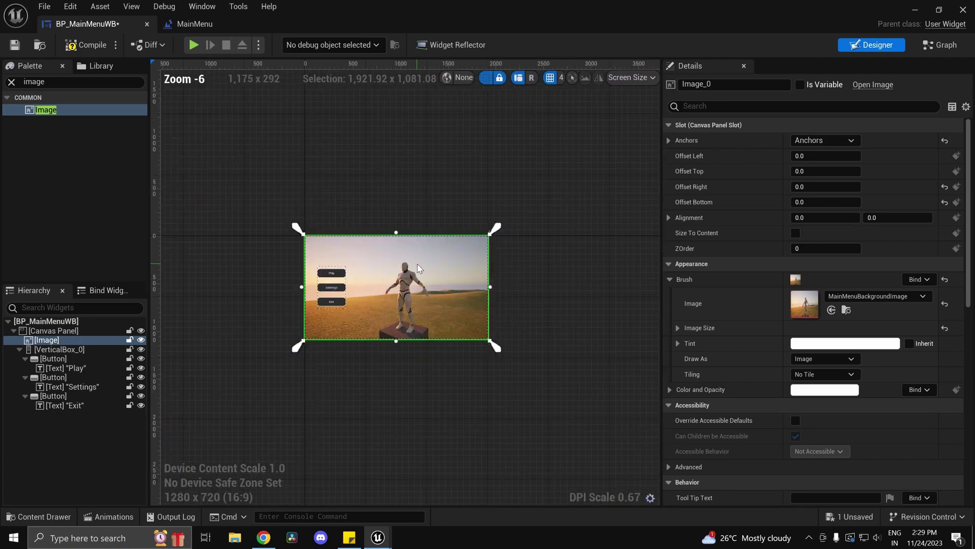
{"action": "left_click", "coordinate": [315, 171]}
{"action": "scroll", "coordinate": [398, 244], "scroll_direction": "up", "scroll_amount": 7}
{"action": "scroll", "coordinate": [394, 235], "scroll_direction": "down", "scroll_amount": 6}
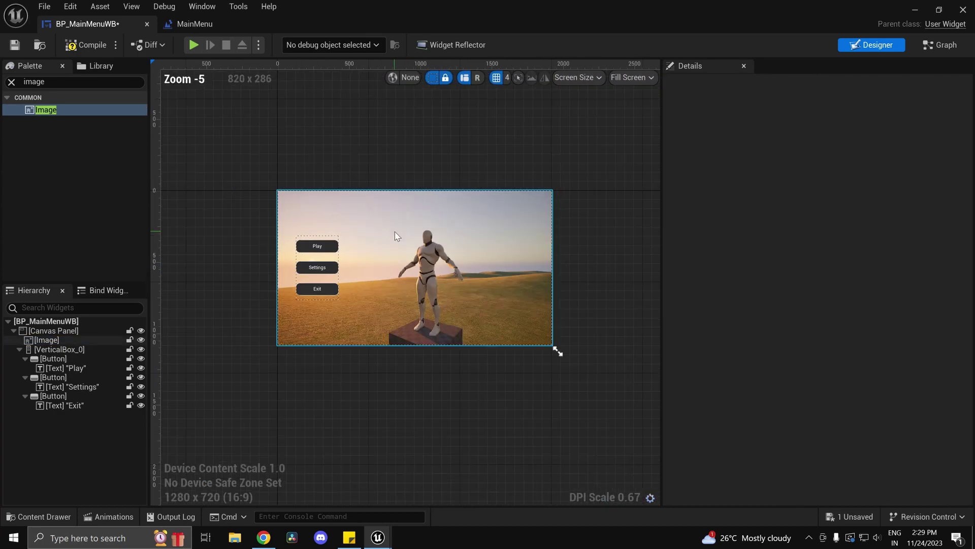
Step: Darken the background image with a grey tint by lowering the colour value
{"action": "left_click", "coordinate": [509, 267]}
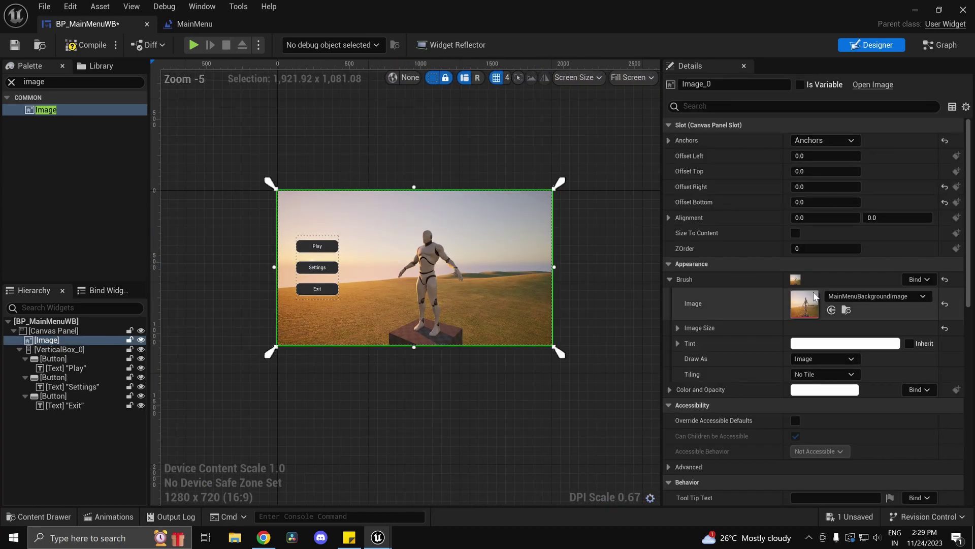
{"action": "left_click", "coordinate": [844, 343]}
{"action": "left_click", "coordinate": [751, 328]}
{"action": "left_click_drag", "start_coordinate": [751, 328], "coordinate": [757, 332]}
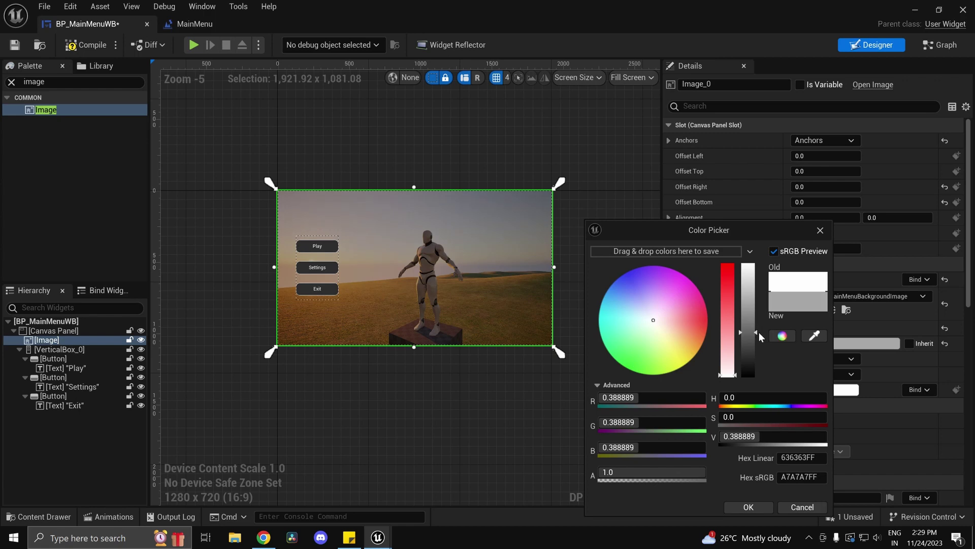
{"action": "left_click", "coordinate": [508, 163]}
Step: Compile and save the main menu widget blueprint
{"action": "scroll", "coordinate": [464, 188], "scroll_direction": "up", "scroll_amount": 3}
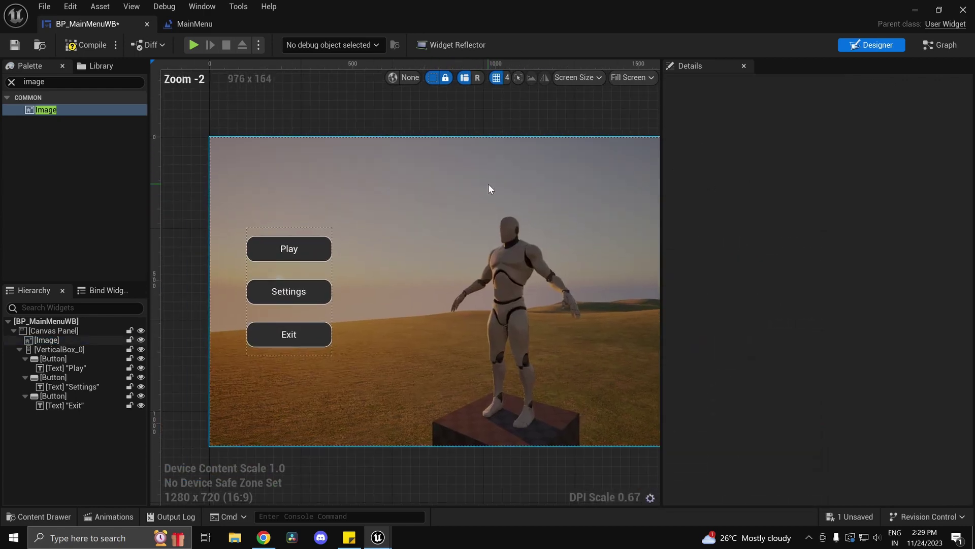
{"action": "scroll", "coordinate": [405, 172], "scroll_direction": "down", "scroll_amount": 2}
{"action": "left_click", "coordinate": [83, 45]}
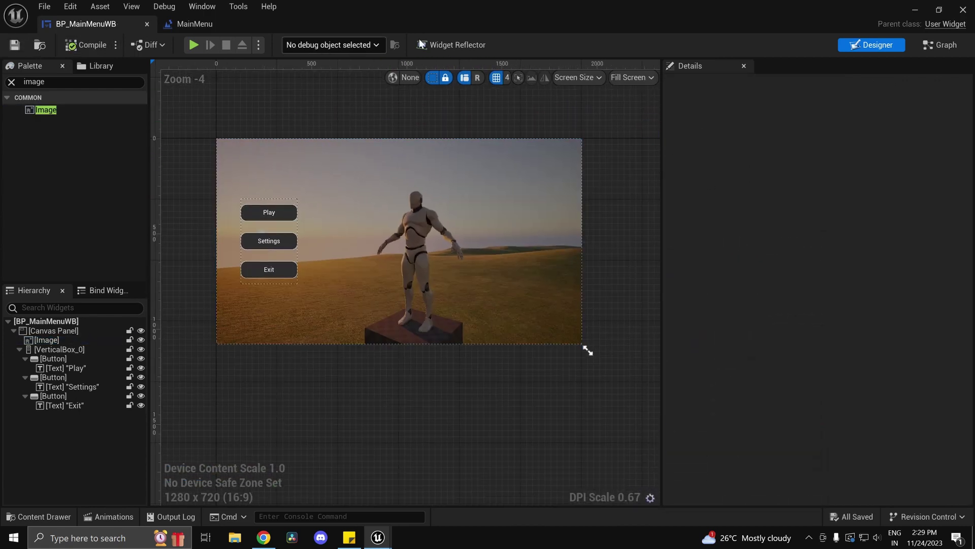
{"action": "left_click", "coordinate": [915, 10]}
Step: Play-test the menu over its dimmed background in an enlarged viewport, then stop
{"action": "left_click", "coordinate": [279, 44]}
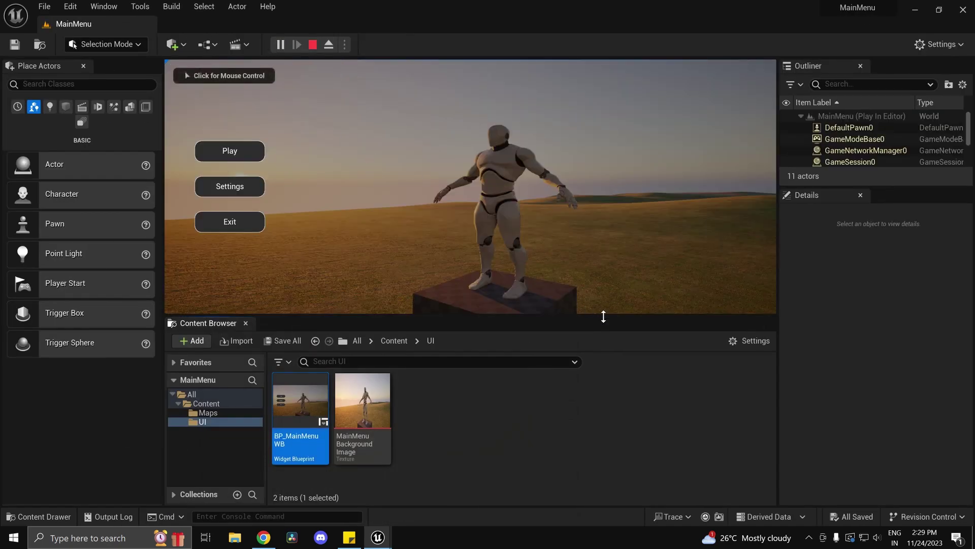
{"action": "left_click_drag", "start_coordinate": [604, 316], "coordinate": [571, 394]}
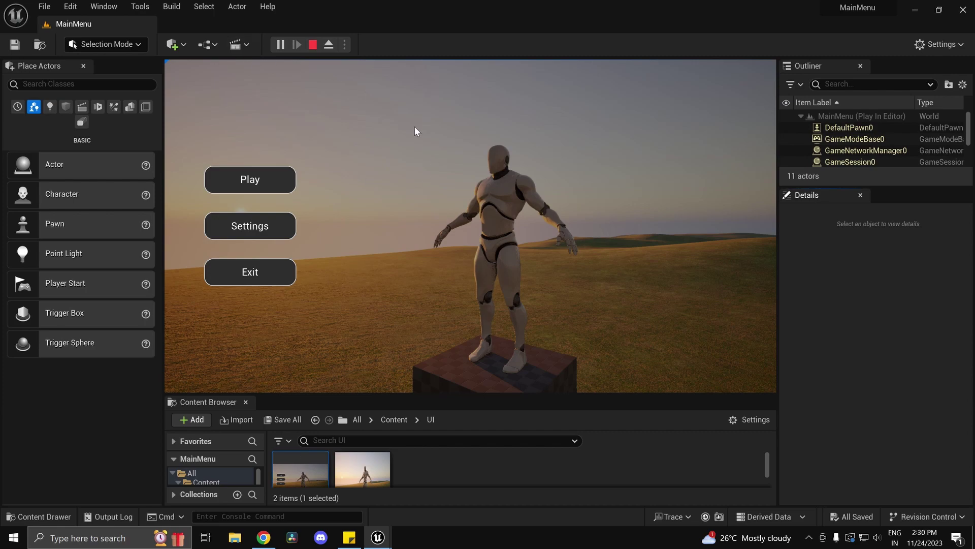
{"action": "left_click", "coordinate": [312, 44]}
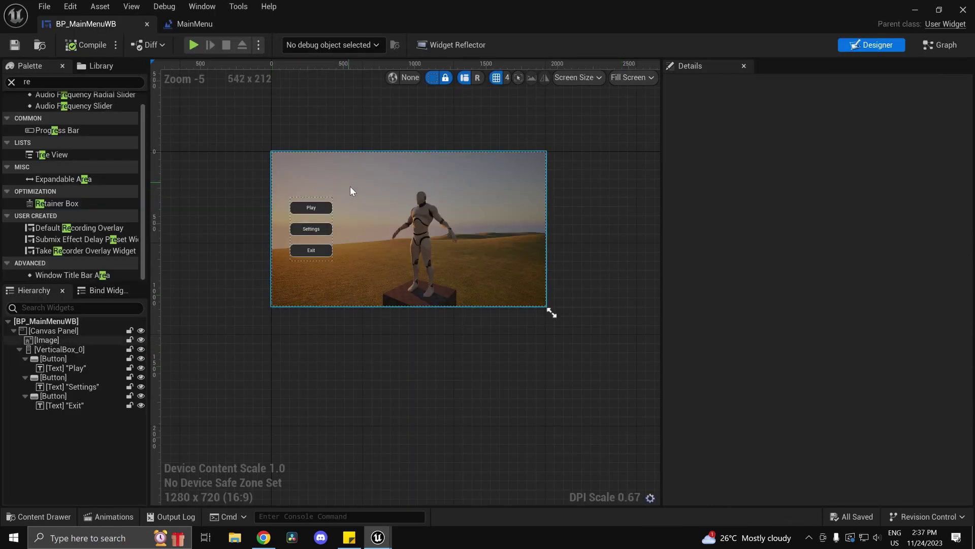
Step: Wrap the background Image in a Scale Box anchored to the screen centre
{"action": "left_click", "coordinate": [56, 341]}
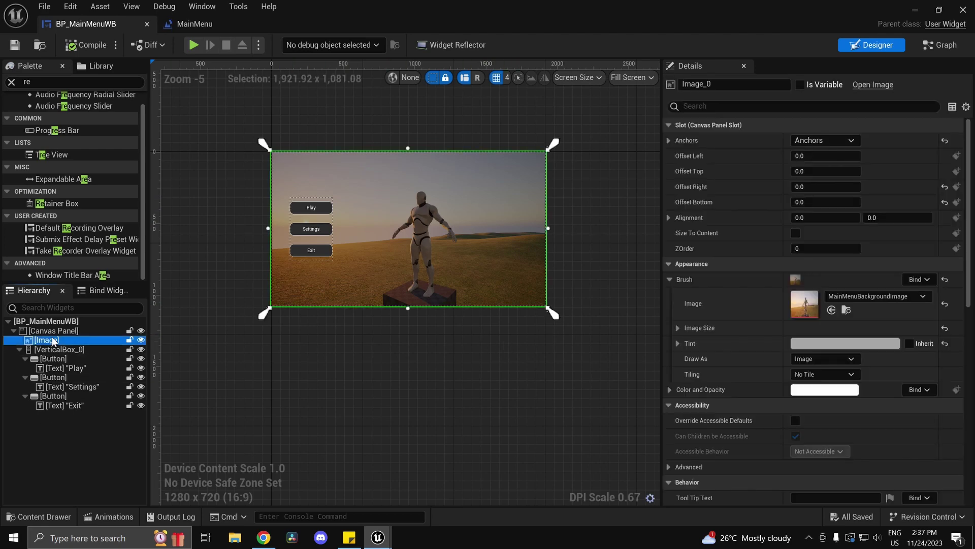
{"action": "right_click", "coordinate": [57, 341]}
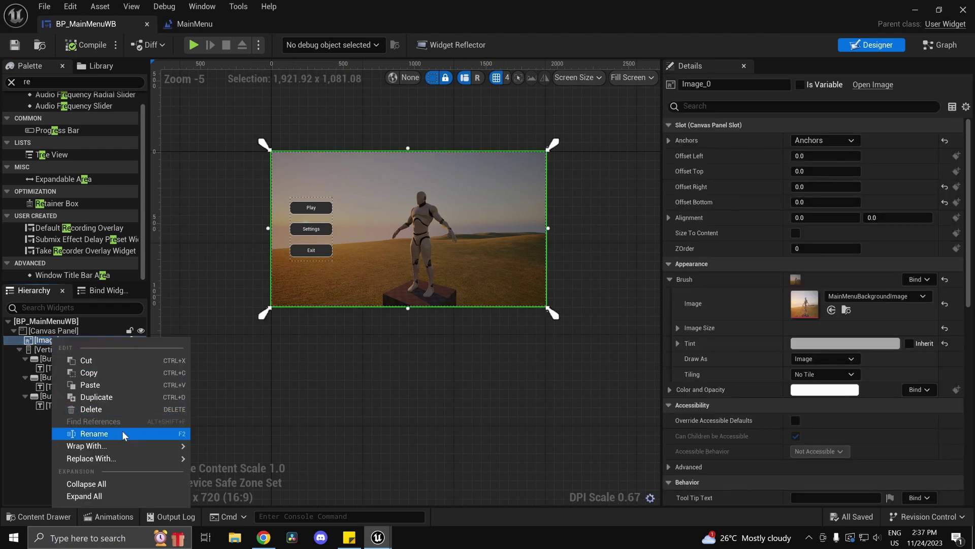
{"action": "mouse_move", "coordinate": [167, 445]}
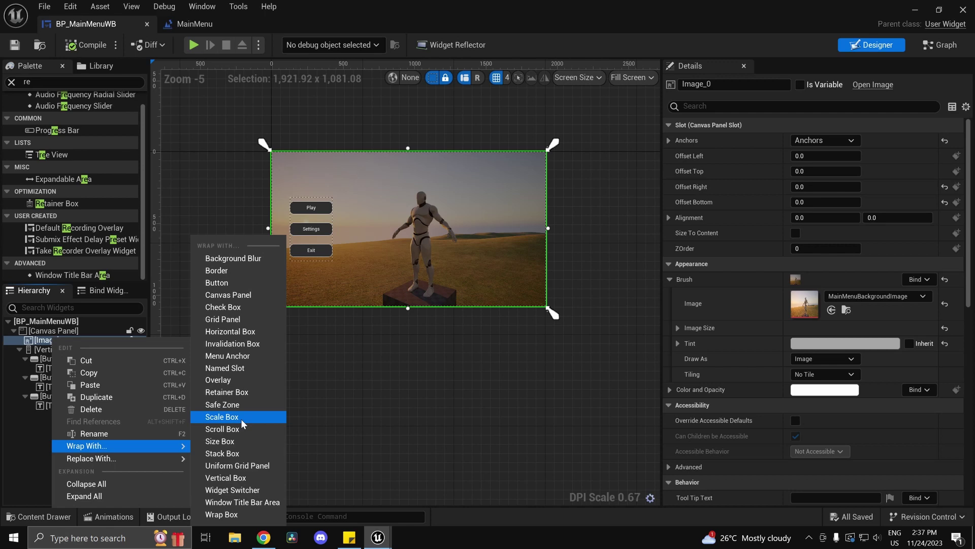
{"action": "left_click", "coordinate": [222, 416]}
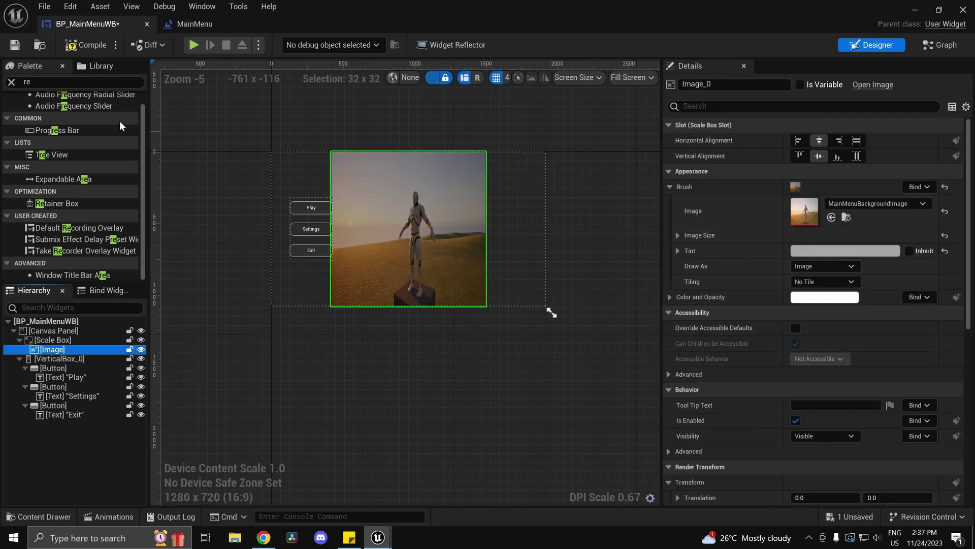
{"action": "left_click", "coordinate": [52, 340]}
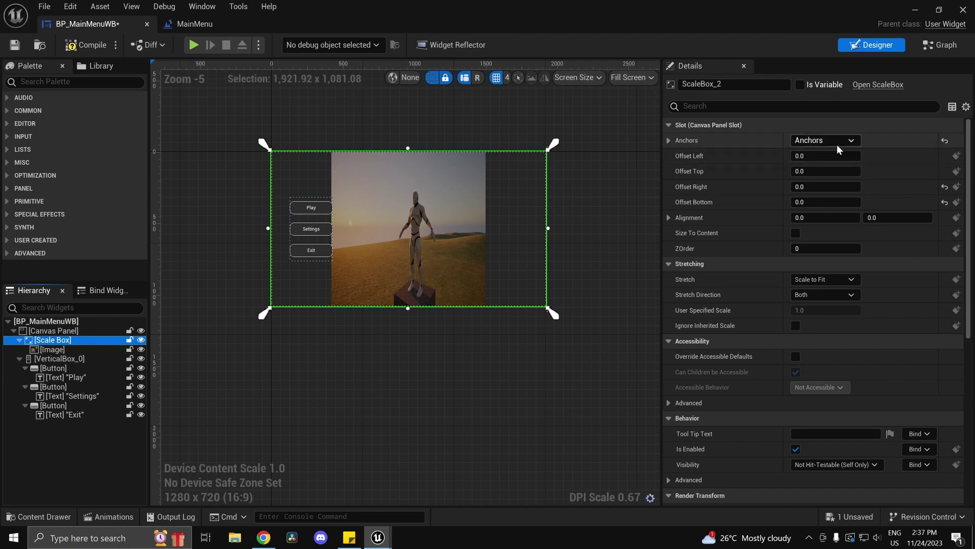
{"action": "left_click", "coordinate": [822, 142]}
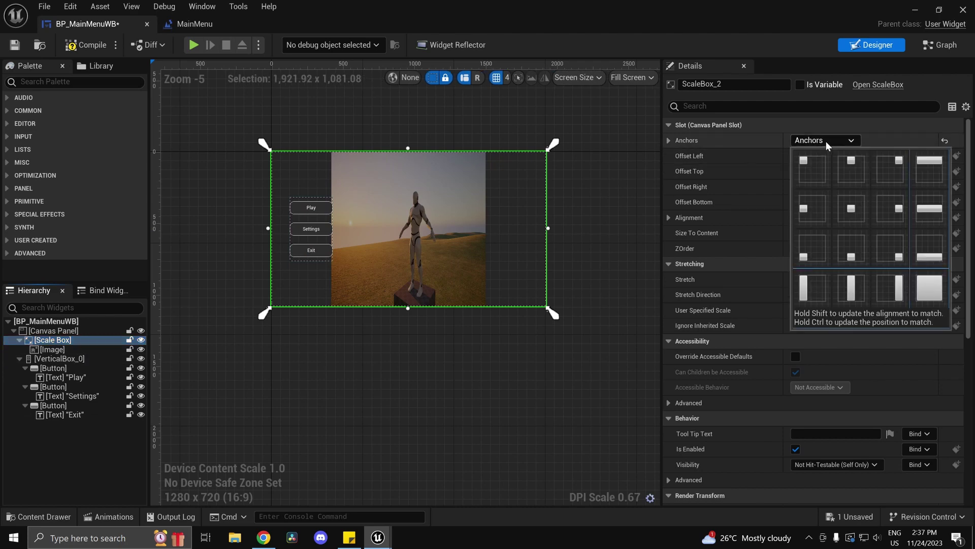
{"action": "left_click", "coordinate": [865, 210]}
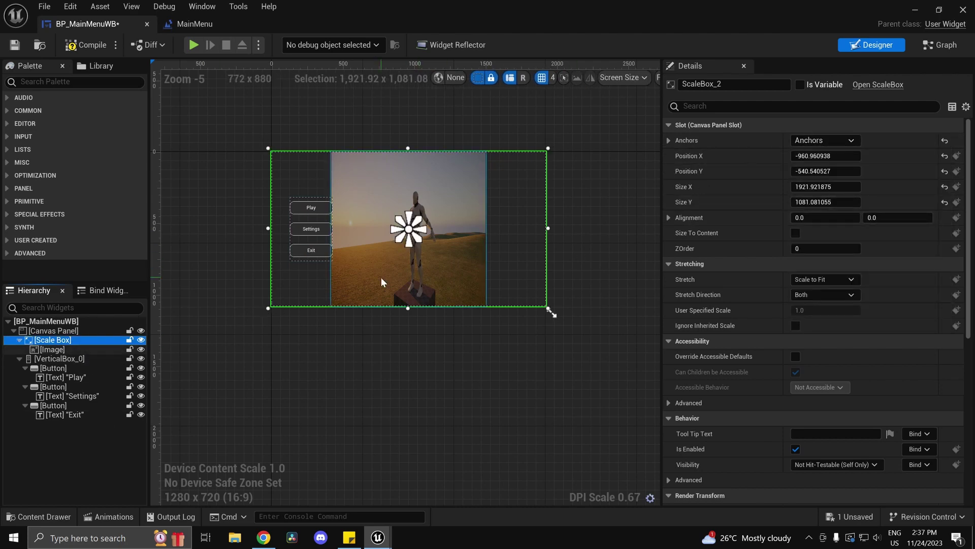
Step: Set the Image to fill horizontally, keep the Scale Box on Scale to Fit, and compile
{"action": "left_click", "coordinate": [351, 290]}
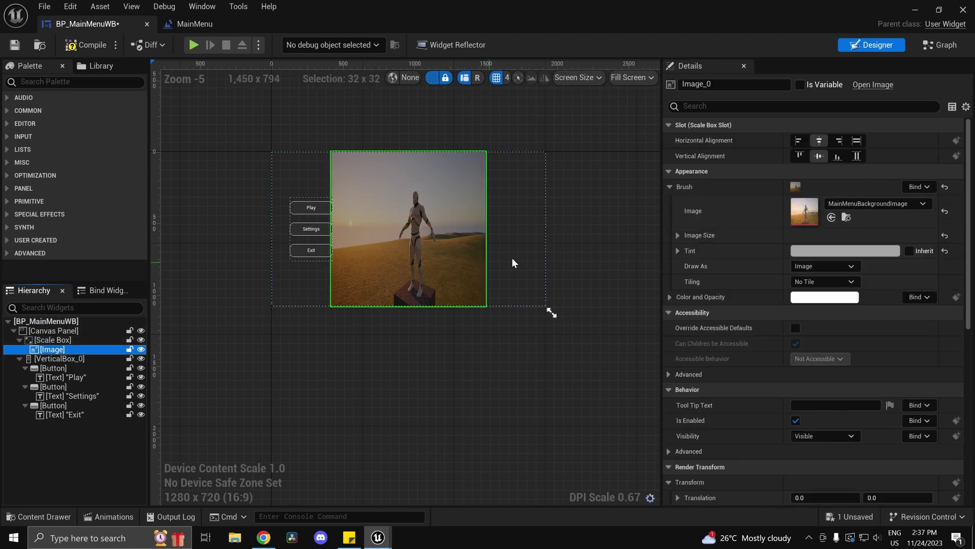
{"action": "left_click", "coordinate": [857, 140]}
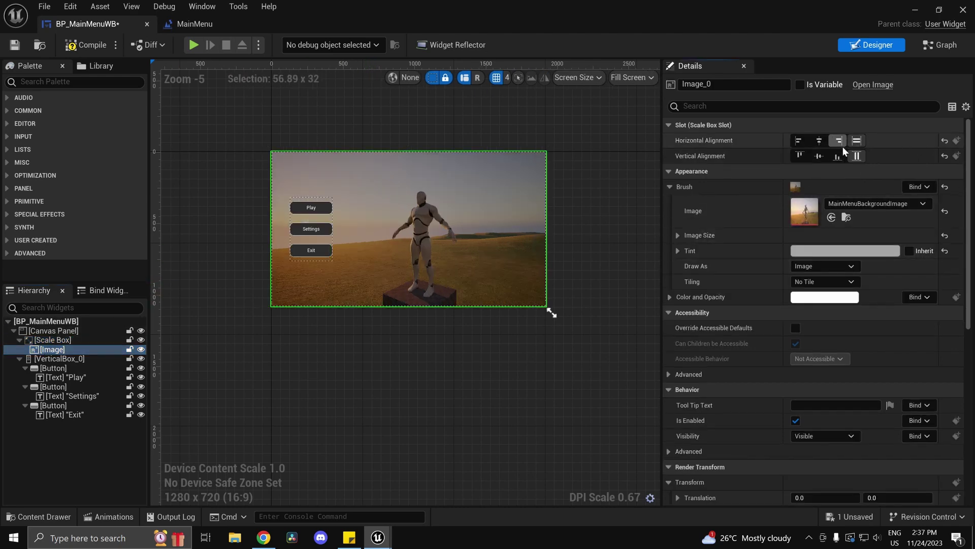
{"action": "left_click", "coordinate": [60, 340]}
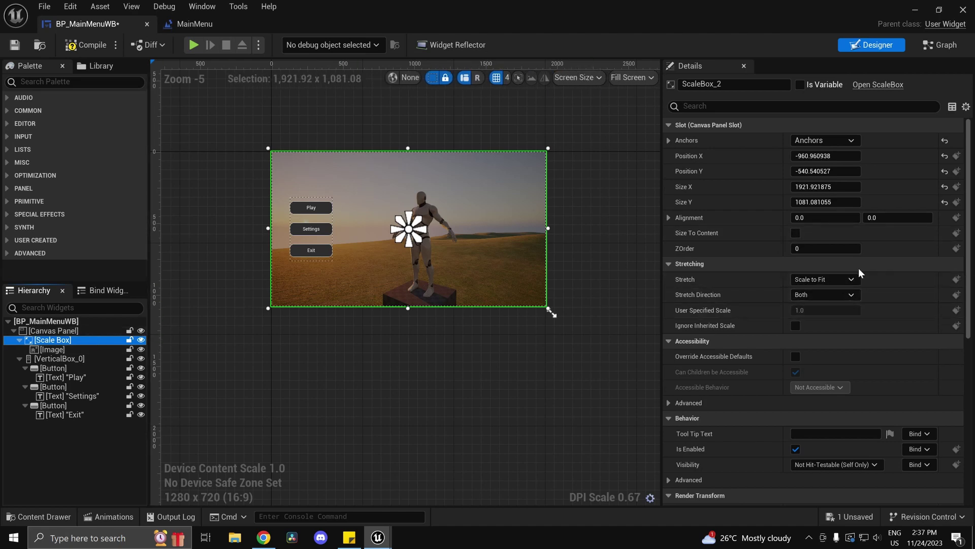
{"action": "left_click", "coordinate": [817, 278]}
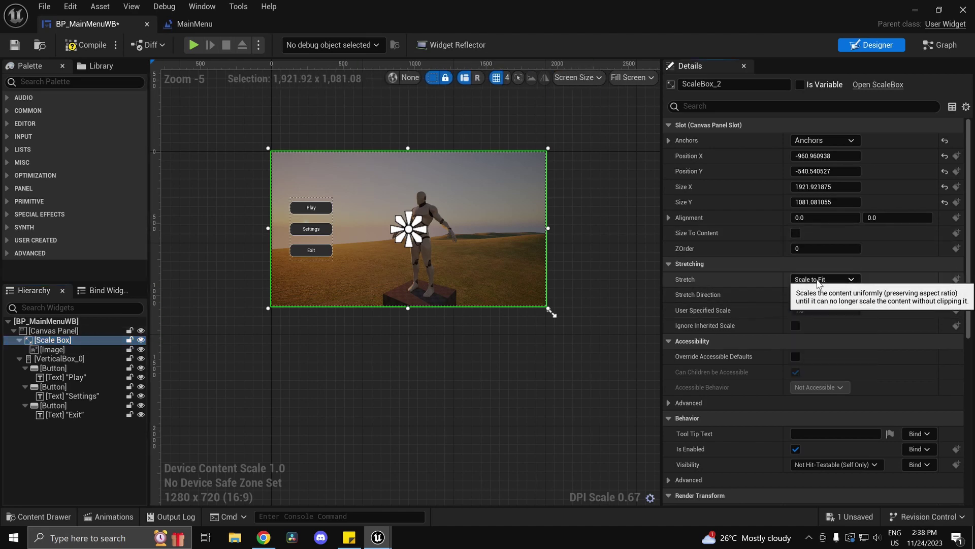
{"action": "left_click", "coordinate": [810, 312]}
{"action": "left_click", "coordinate": [86, 45]}
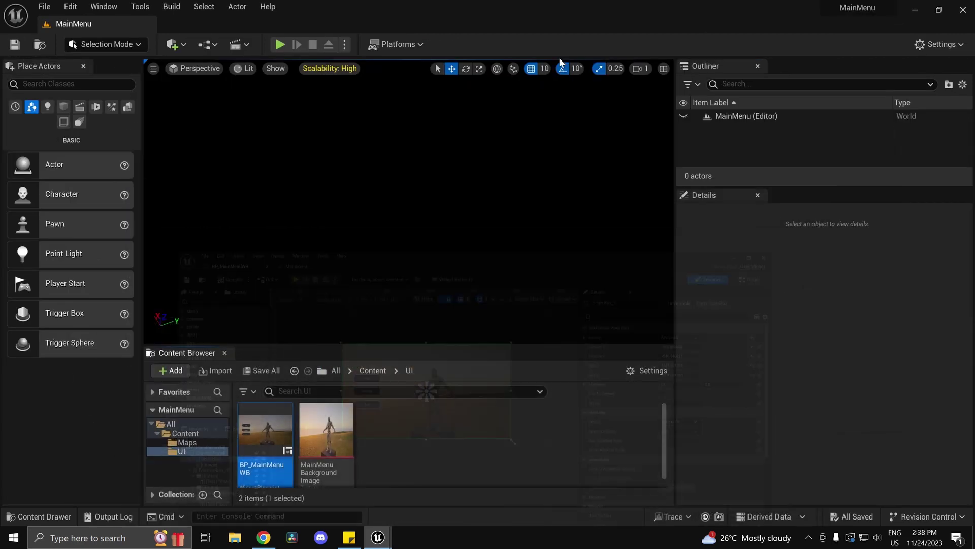
Step: Play-test the menu with the scaled background in a widened viewport, then stop it
{"action": "left_click", "coordinate": [280, 45]}
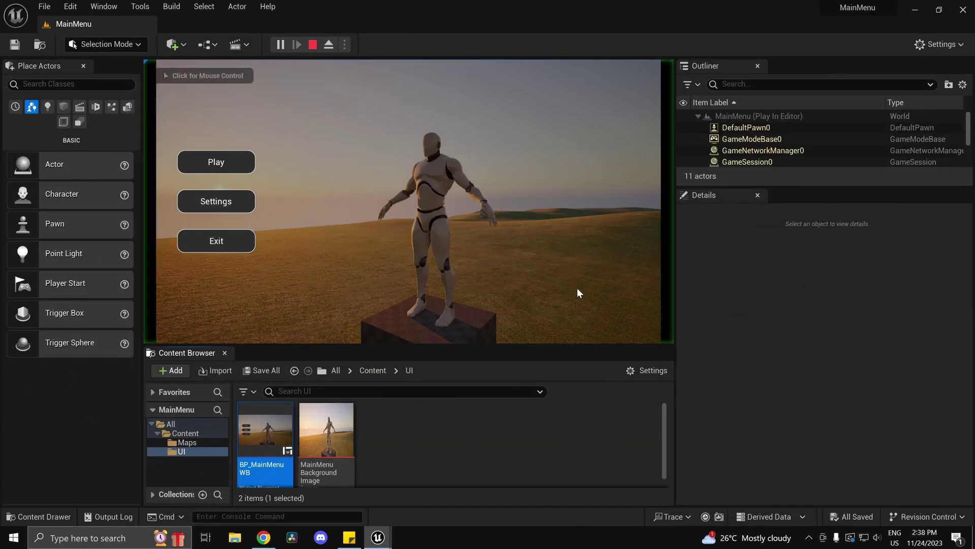
{"action": "left_click_drag", "start_coordinate": [671, 317], "coordinate": [746, 337]}
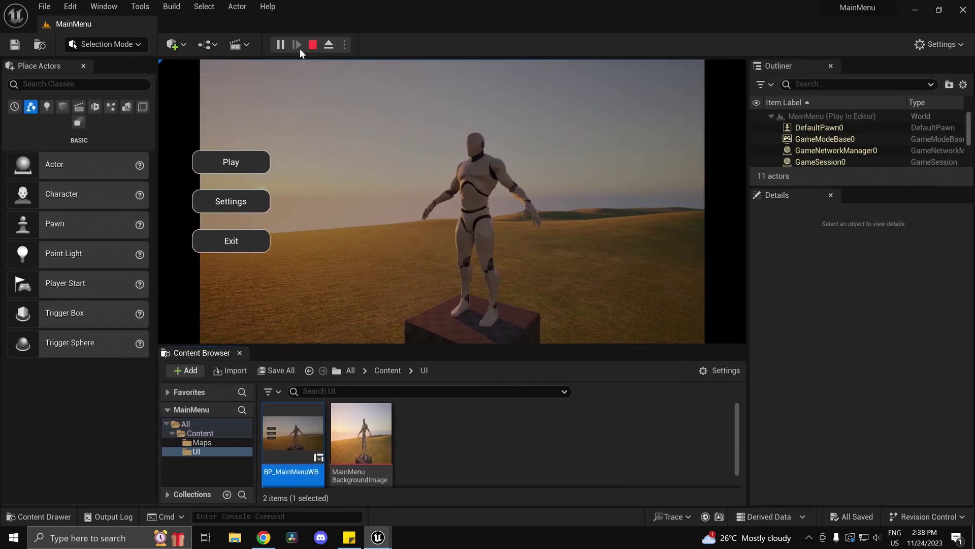
{"action": "left_click", "coordinate": [312, 45]}
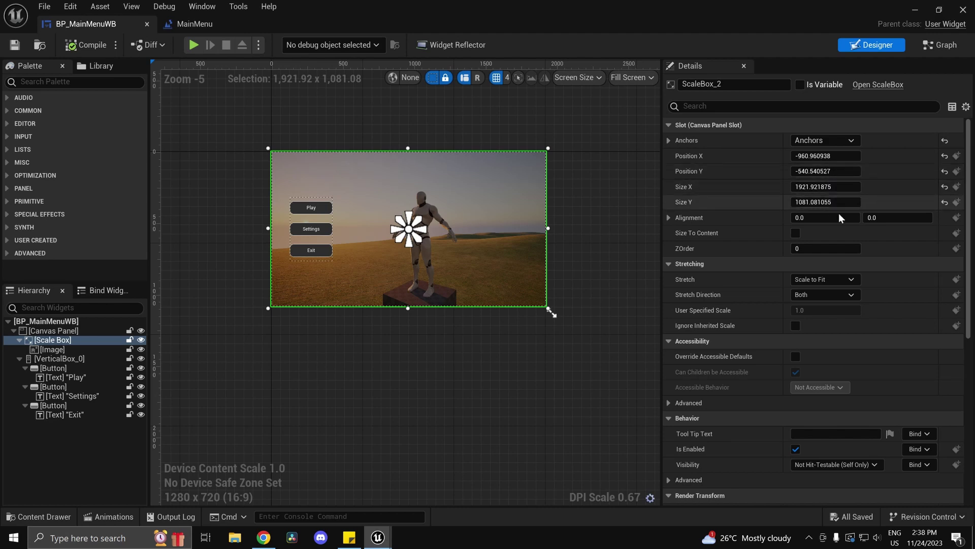
Step: Set the Scale Box alignment to 0.5, 0.5 and position to 0, 0, then compile
{"action": "left_click", "coordinate": [831, 187]}
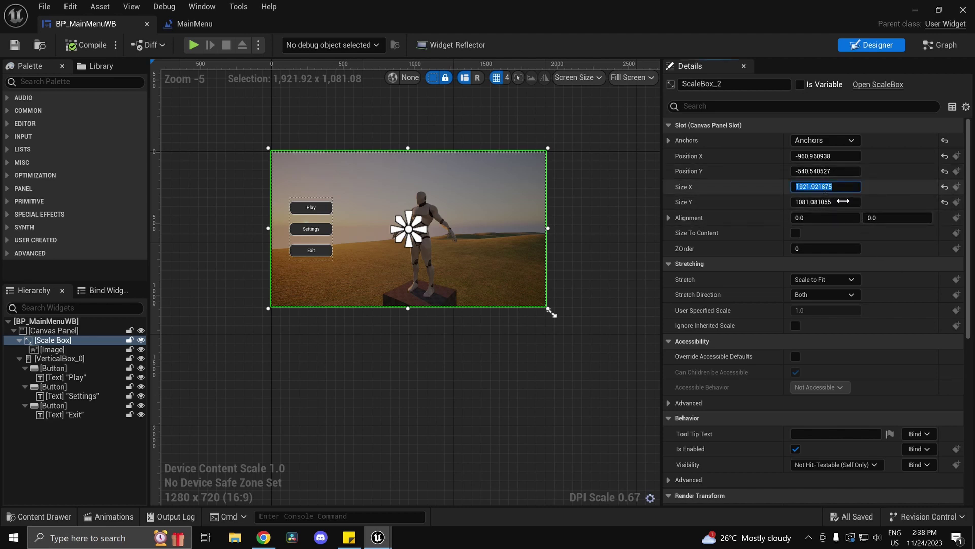
{"action": "left_click", "coordinate": [906, 221]}
{"action": "key", "text": "BackSpace"}
{"action": "type", "text": ".5"}
{"action": "key", "text": "Return"}
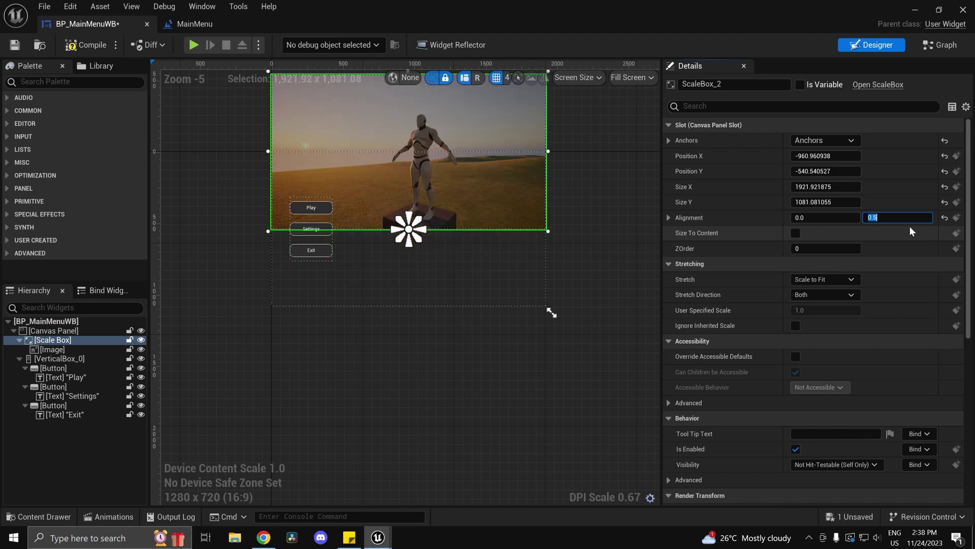
{"action": "left_click", "coordinate": [829, 217]}
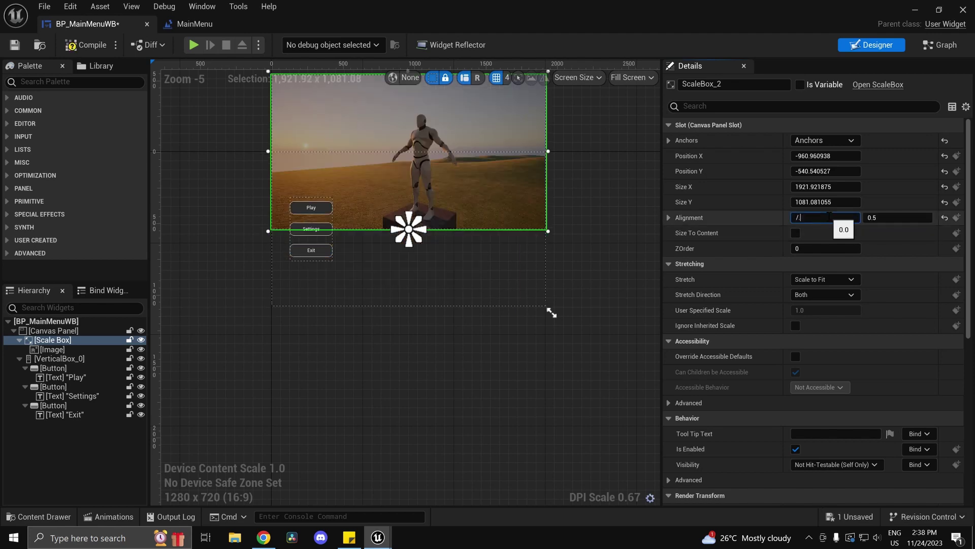
{"action": "type", "text": "0.5"}
{"action": "key", "text": "Return"}
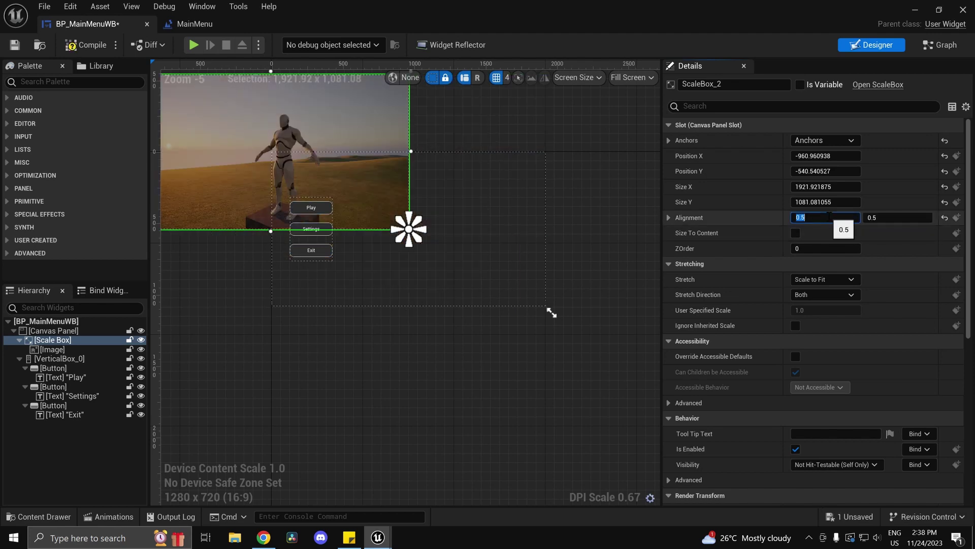
{"action": "left_click", "coordinate": [825, 155]}
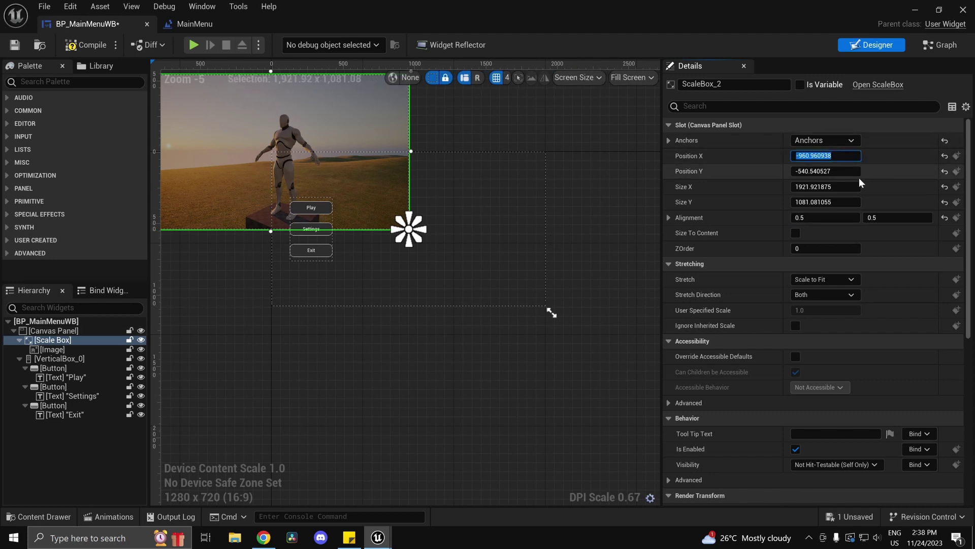
{"action": "type", "text": "0"}
{"action": "key", "text": "Tab"}
{"action": "type", "text": "0"}
{"action": "key", "text": "Return"}
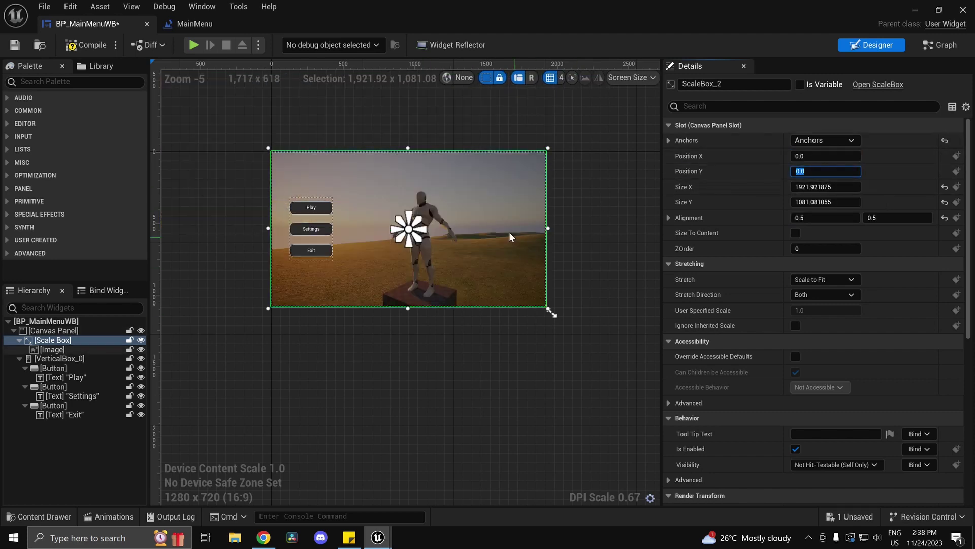
{"action": "left_click", "coordinate": [87, 45]}
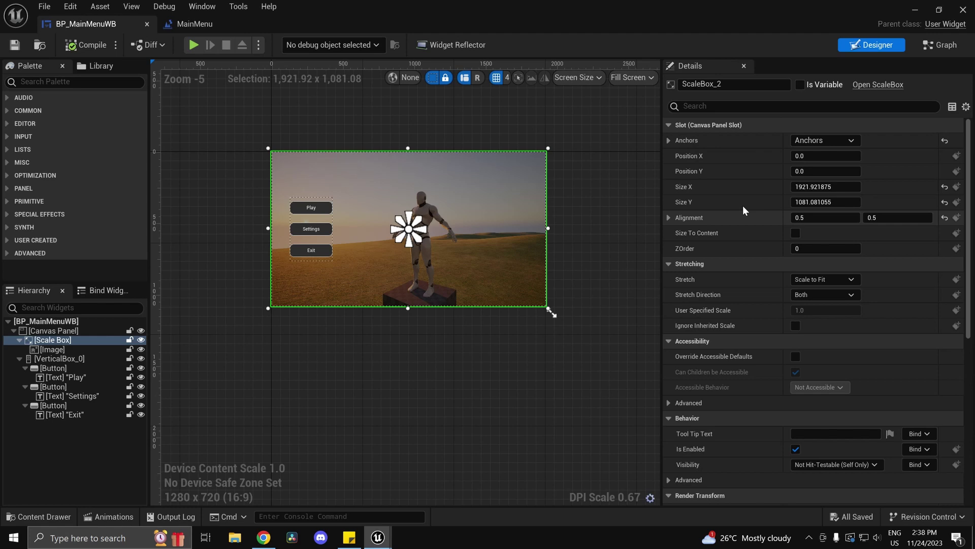
Step: Resize the Scale Box to 2300 wide by 2300*9/16 (1293.75) high
{"action": "left_click", "coordinate": [817, 186]}
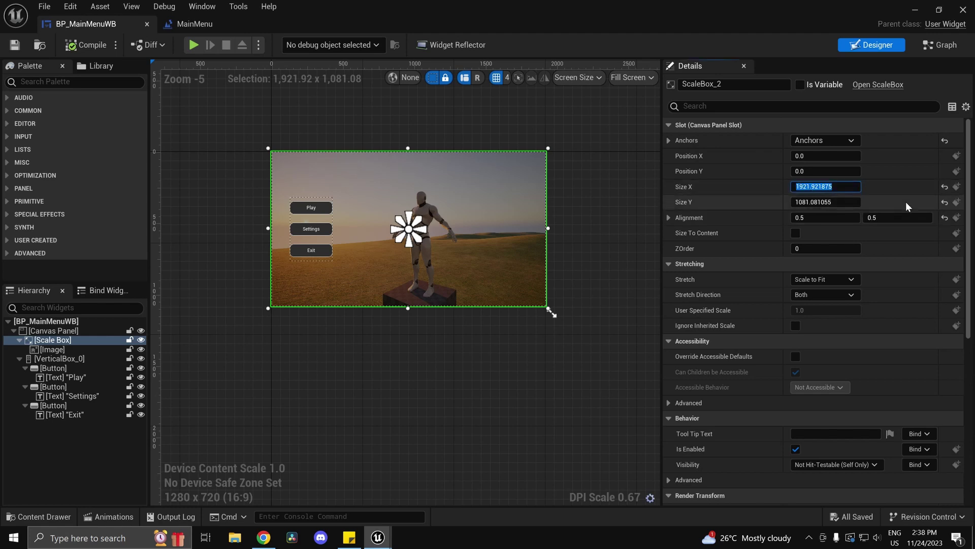
{"action": "type", "text": "2300"}
{"action": "key", "text": "Return"}
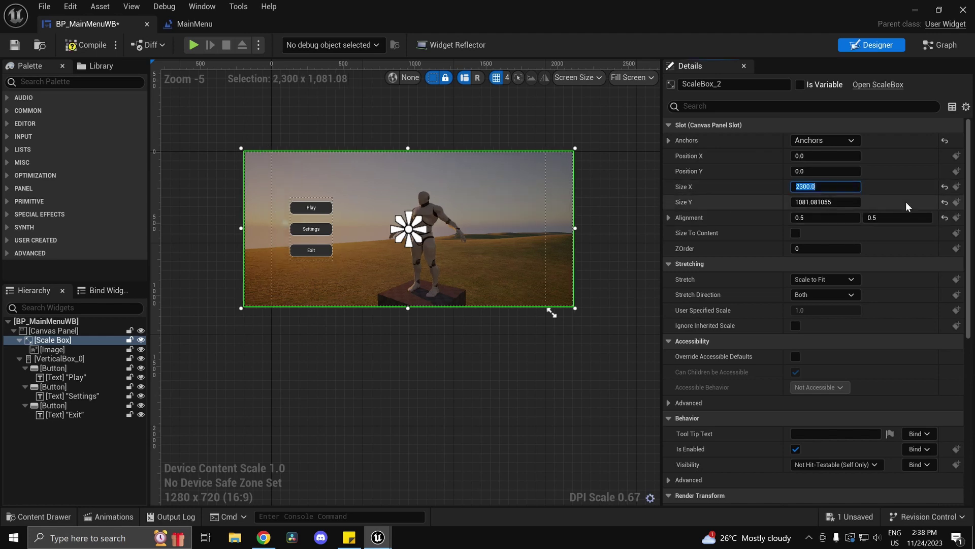
{"action": "left_click", "coordinate": [849, 200]}
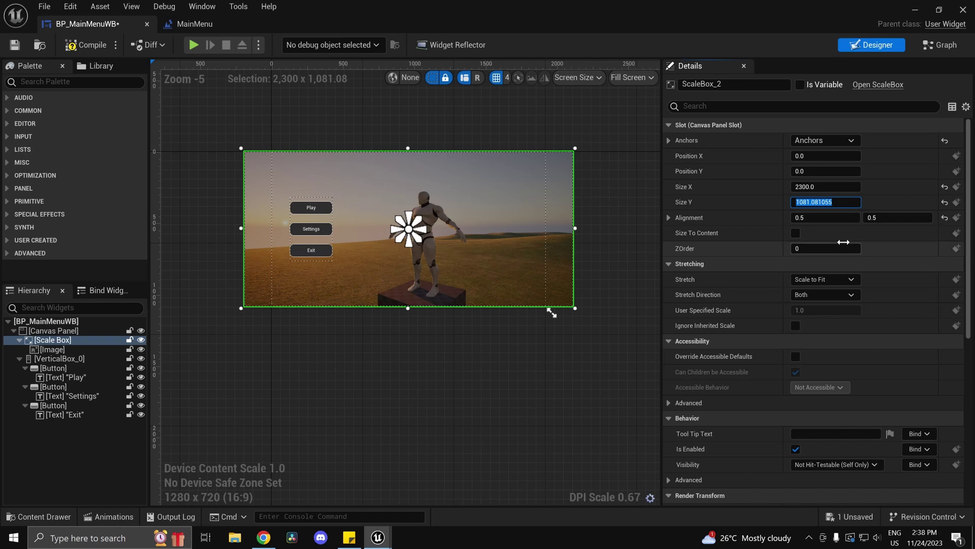
{"action": "type", "text": "2"}
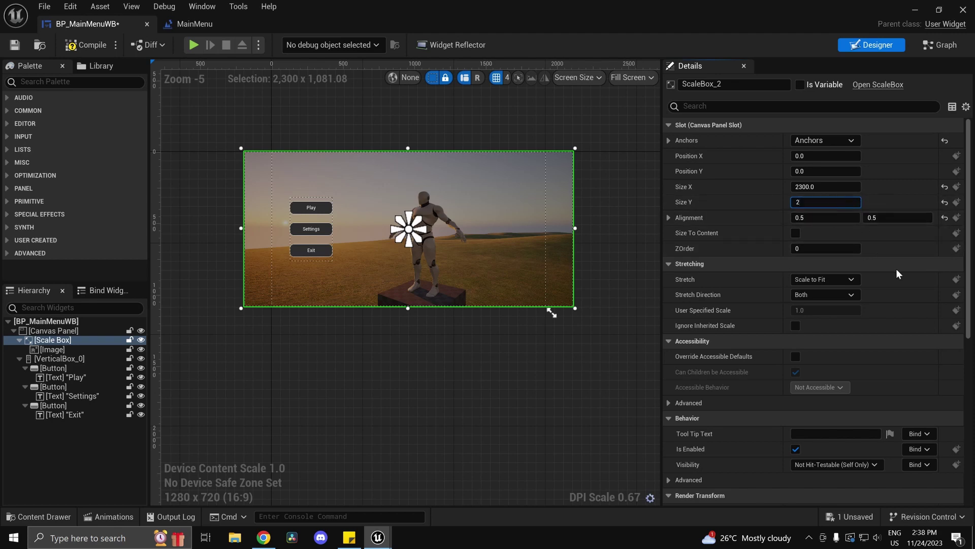
{"action": "type", "text": "300*9/16"}
{"action": "key", "text": "Return"}
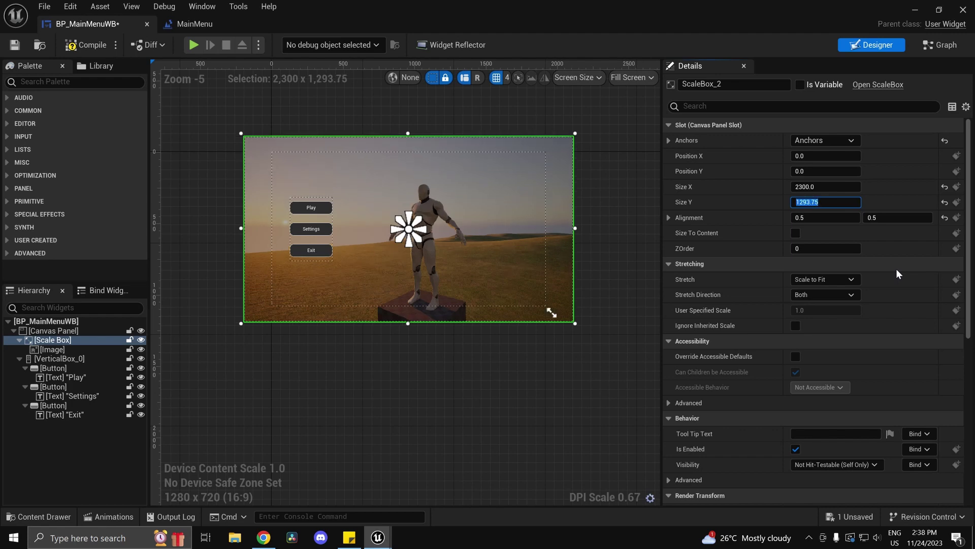
Step: Play-test the resized main menu in the level, widening the game preview, then stop it
{"action": "left_click", "coordinate": [916, 8]}
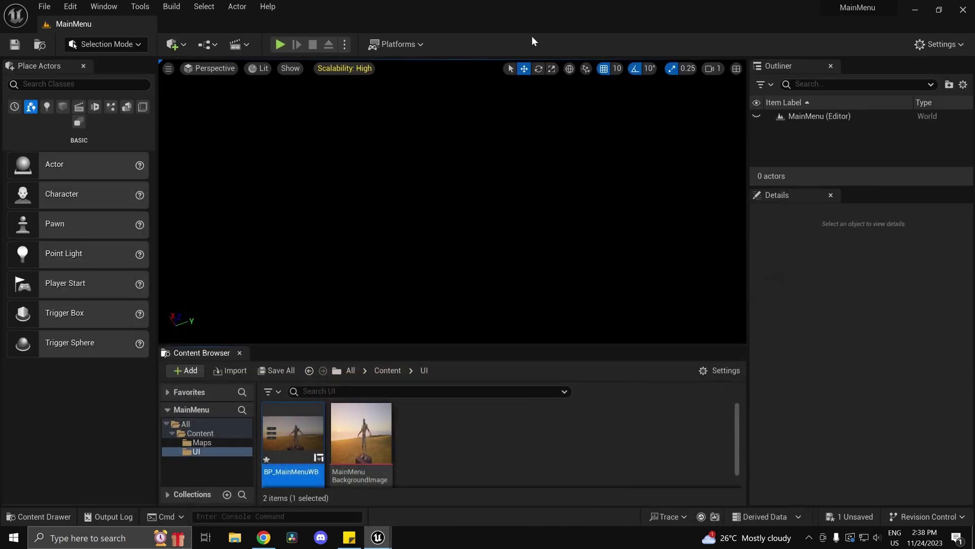
{"action": "left_click", "coordinate": [280, 45]}
{"action": "left_click_drag", "start_coordinate": [750, 343], "coordinate": [680, 347]}
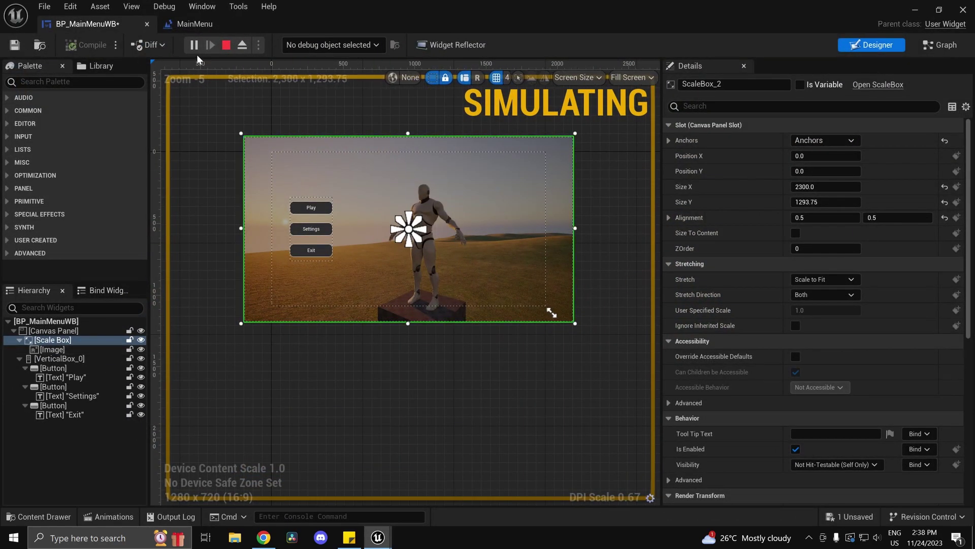
{"action": "left_click", "coordinate": [226, 45]}
{"action": "left_click", "coordinate": [915, 11]}
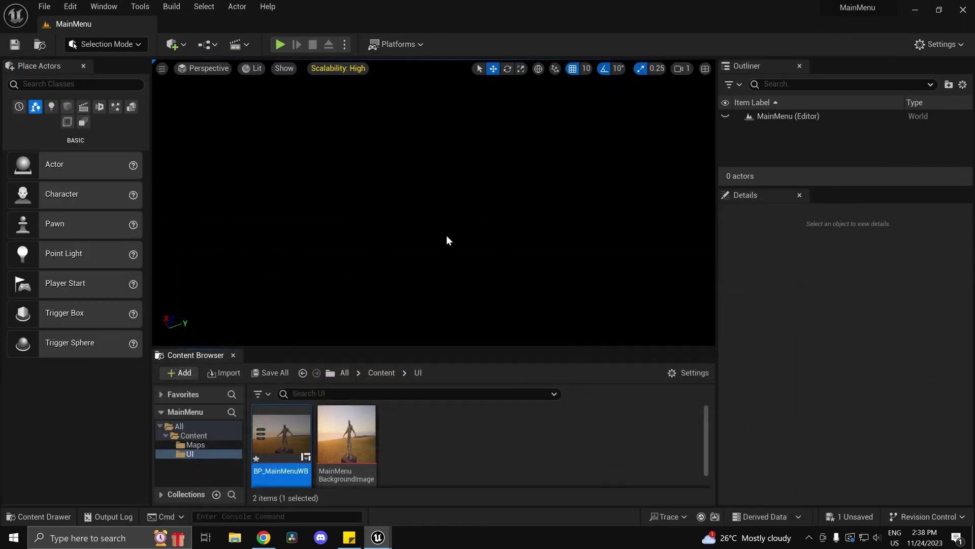
{"action": "left_click", "coordinate": [280, 45]}
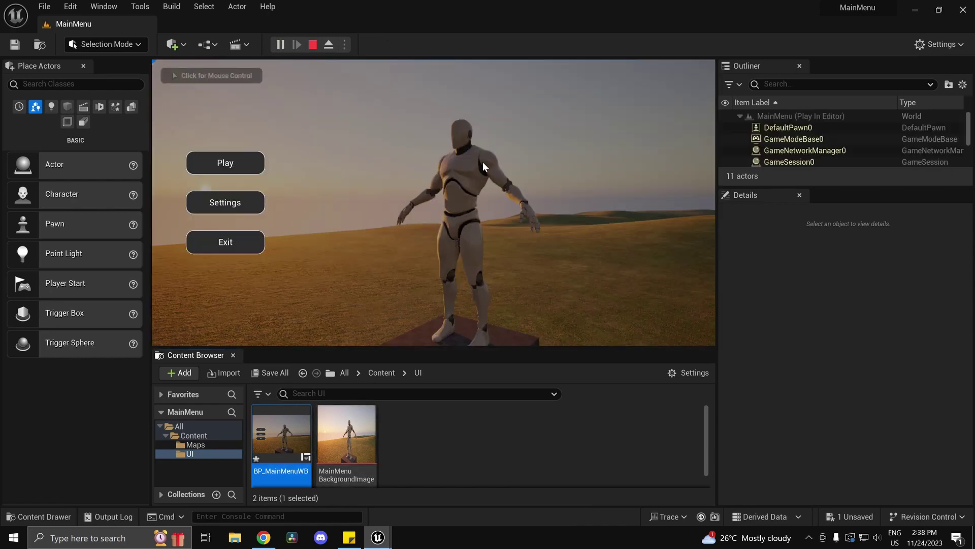
{"action": "key", "text": "Escape"}
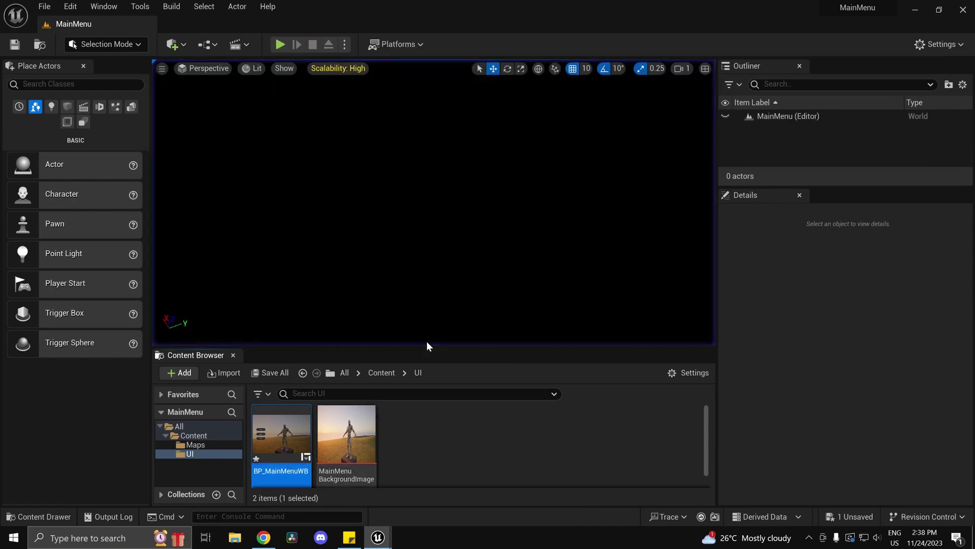
Step: Reopen BP_MainMenuWB and select its Play button to check the layout
{"action": "double_click", "coordinate": [281, 432]}
{"action": "scroll", "coordinate": [305, 214], "scroll_direction": "up", "scroll_amount": 5}
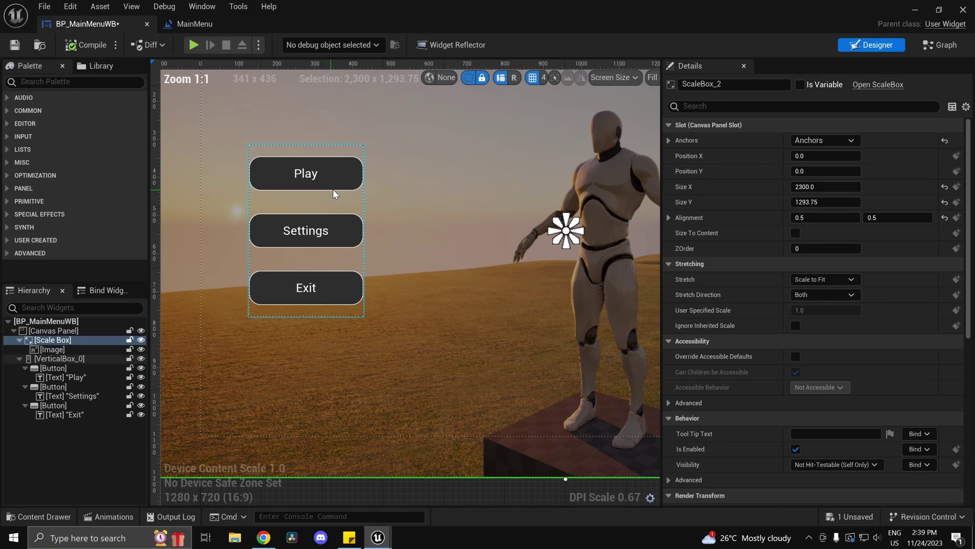
{"action": "left_click", "coordinate": [333, 185]}
Step: Save all unsaved assets with Save All and Save Selected
{"action": "left_click", "coordinate": [914, 9]}
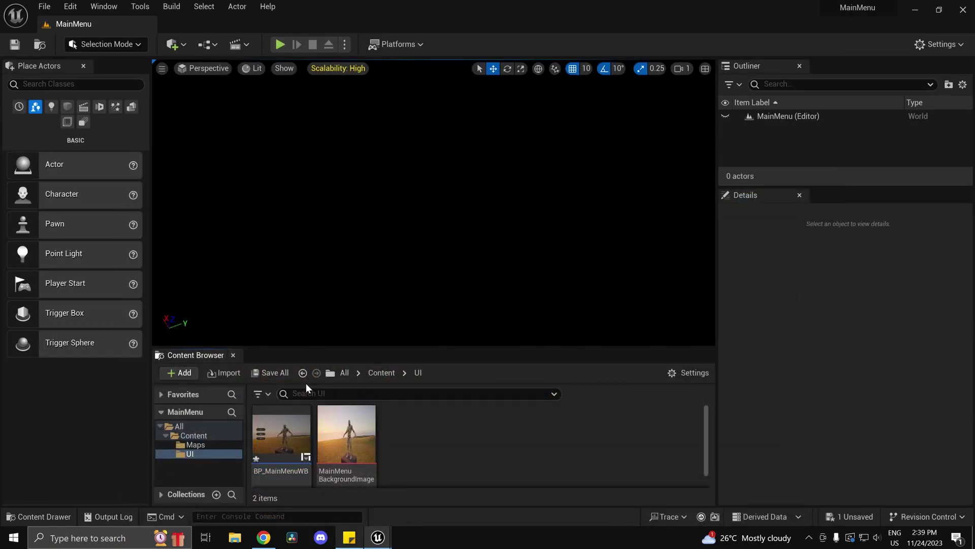
{"action": "left_click", "coordinate": [274, 373]}
{"action": "left_click", "coordinate": [569, 404]}
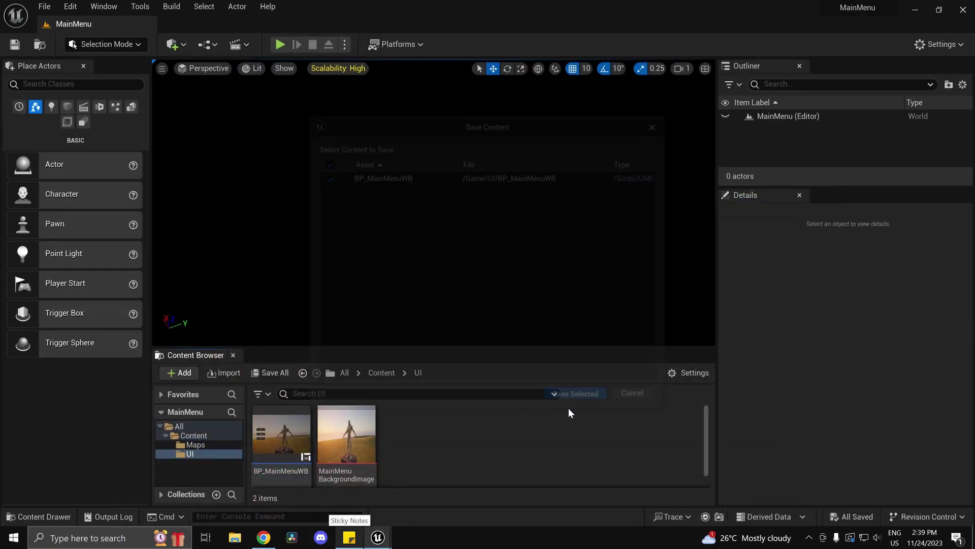
Step: Add an empty level named GameMap beside MainMenu in Content > Maps and open it
{"action": "left_click", "coordinate": [380, 372]}
{"action": "right_click", "coordinate": [425, 431]}
{"action": "double_click", "coordinate": [281, 434]}
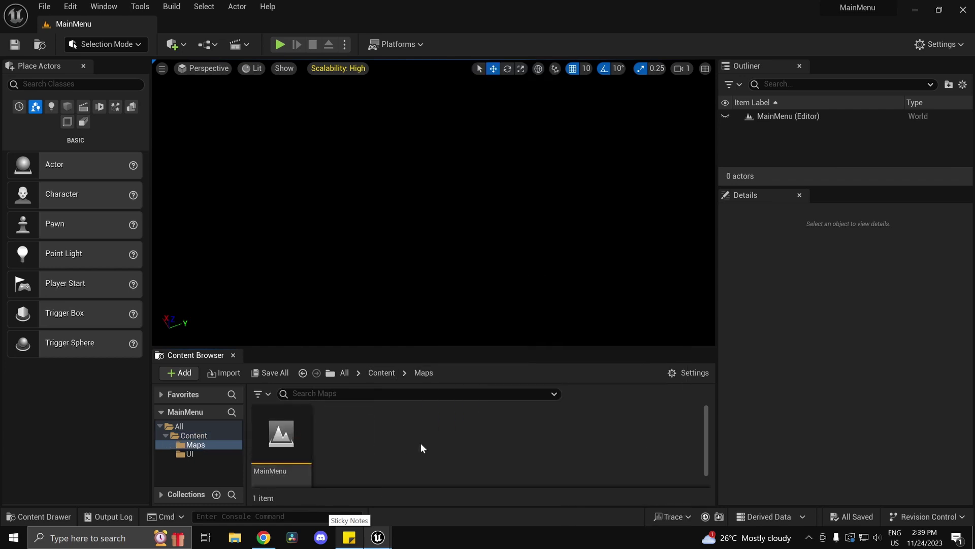
{"action": "right_click", "coordinate": [421, 442]}
{"action": "left_click", "coordinate": [502, 147]}
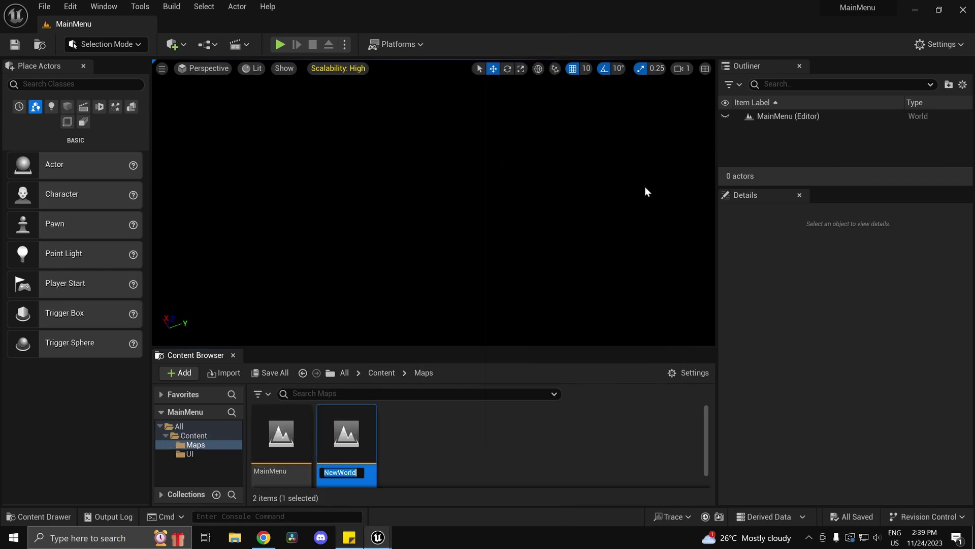
{"action": "type", "text": "GameMap"}
{"action": "key", "text": "Return"}
{"action": "double_click", "coordinate": [301, 452]}
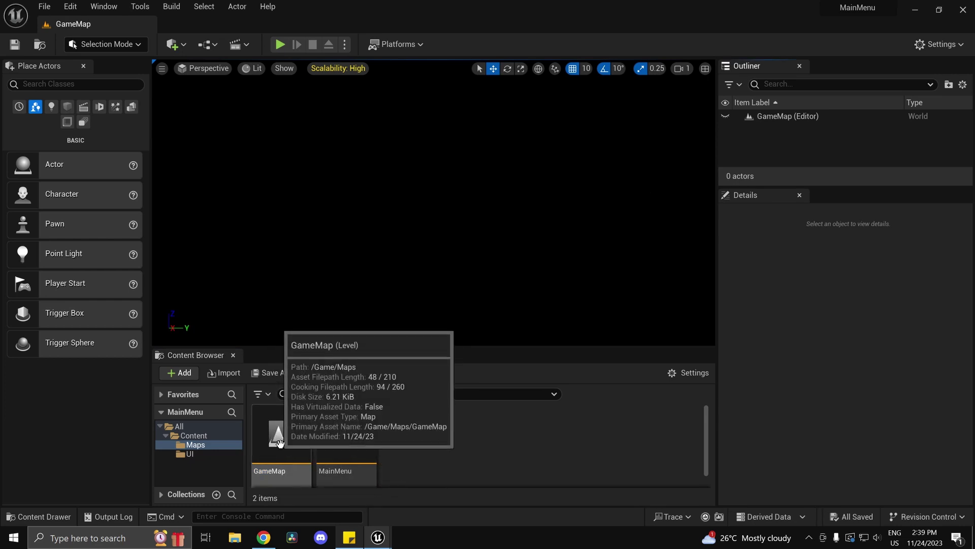
Step: Open BP_MainMenuWB from Content > UI and rename the Play button PlayButton with Is Variable
{"action": "left_click", "coordinate": [379, 372]}
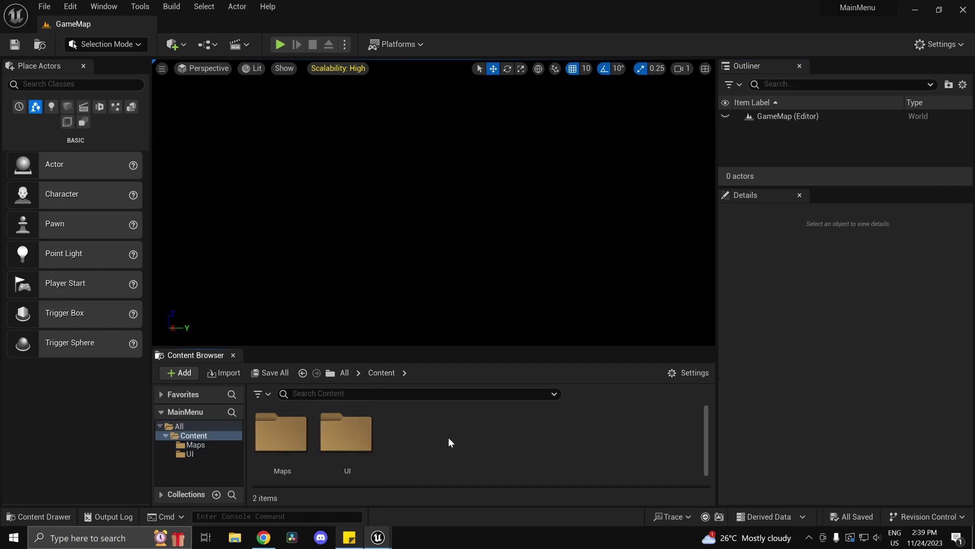
{"action": "double_click", "coordinate": [344, 436]}
{"action": "double_click", "coordinate": [281, 435]}
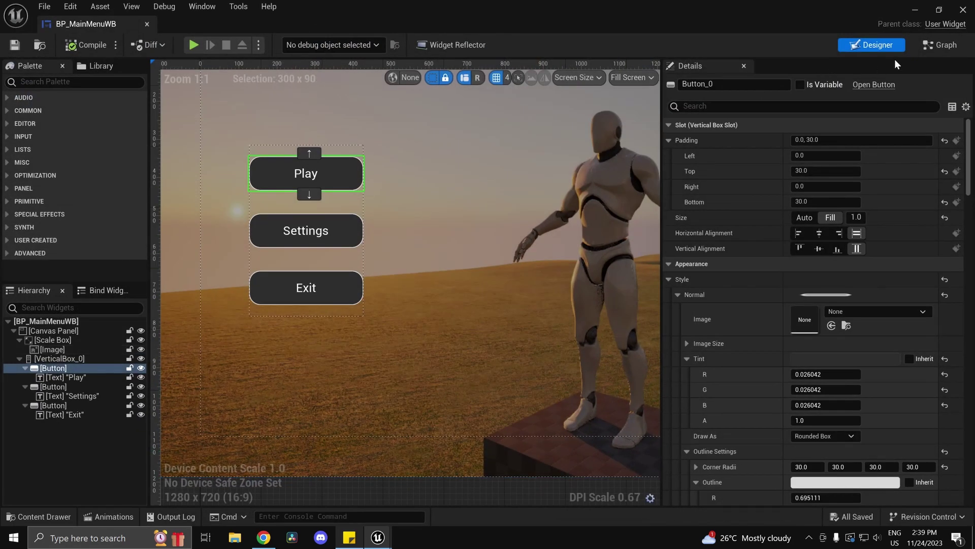
{"action": "left_click", "coordinate": [939, 45]}
{"action": "scroll", "coordinate": [53, 382], "scroll_direction": "down", "scroll_amount": 10}
{"action": "scroll", "coordinate": [66, 401], "scroll_direction": "down", "scroll_amount": 6}
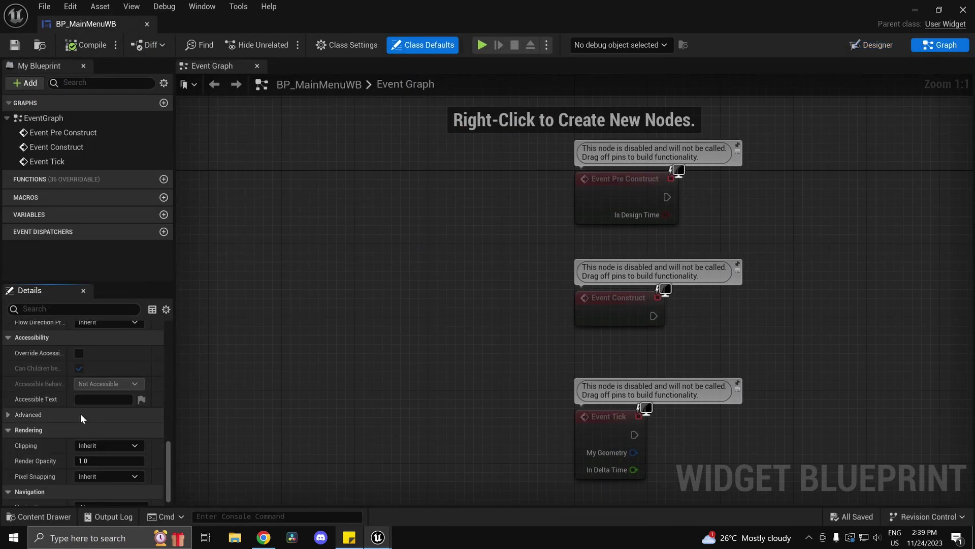
{"action": "left_click", "coordinate": [873, 45]}
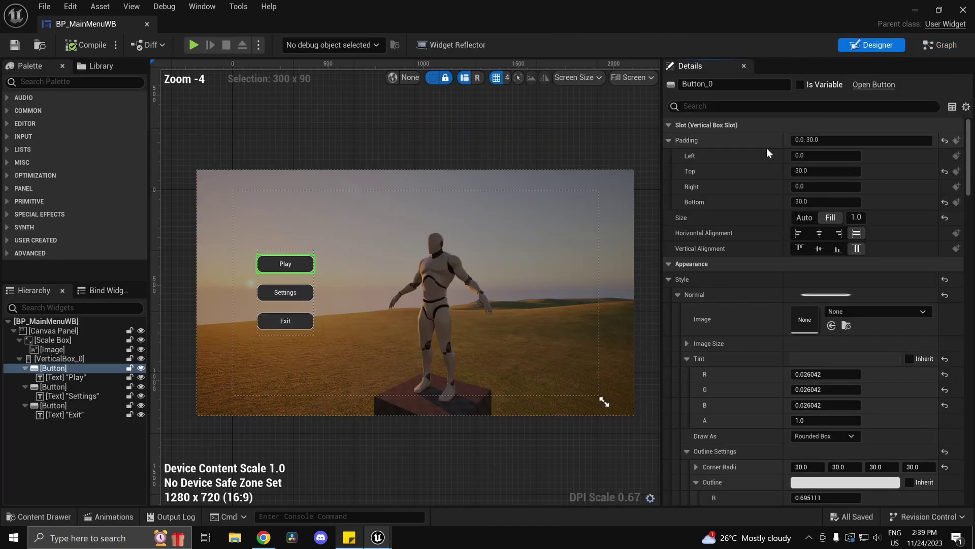
{"action": "left_click", "coordinate": [809, 85]}
{"action": "type", "text": "Pl"}
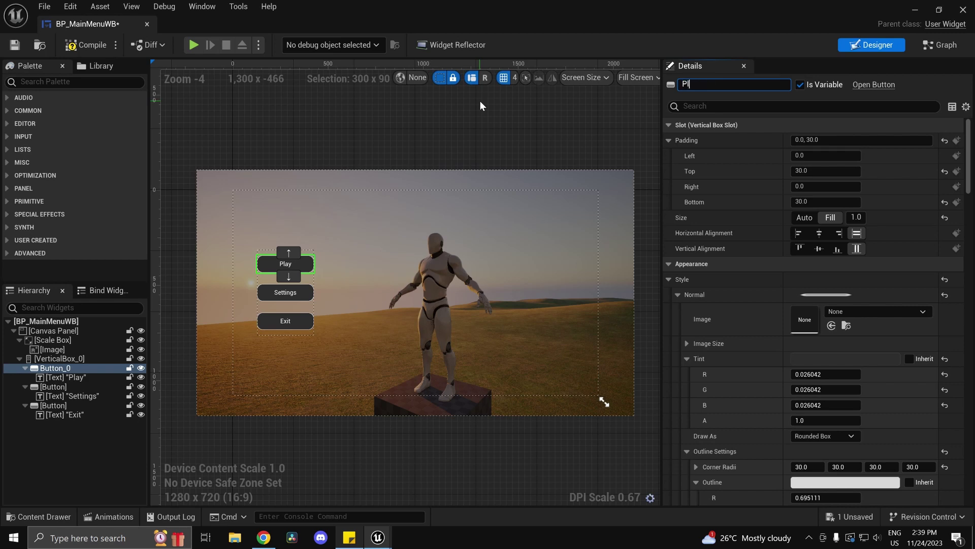
{"action": "type", "text": "ayButton"}
{"action": "key", "text": "Return"}
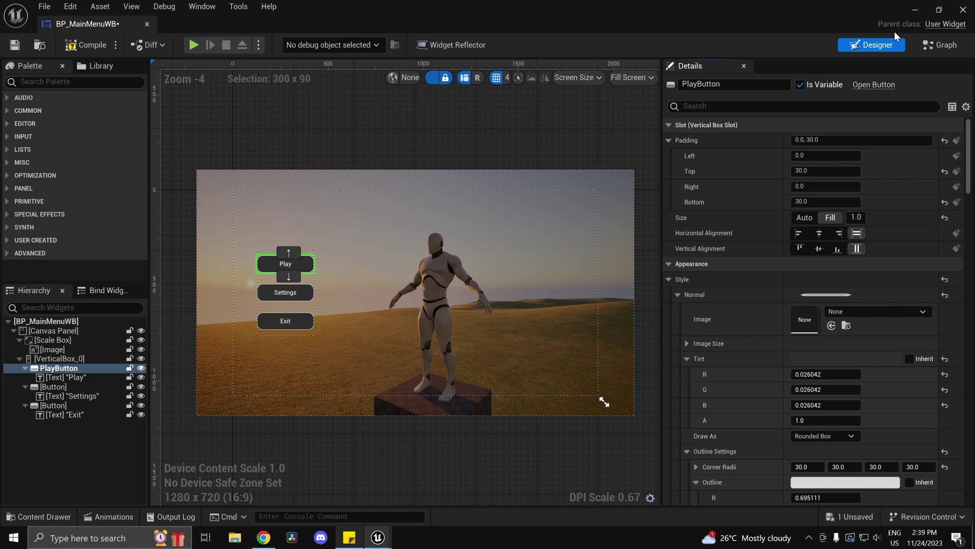
Step: Wire PlayButton's On Clicked to Open Level (by Object Reference) targeting GameMap, then compile and save
{"action": "left_click", "coordinate": [940, 44]}
{"action": "left_click", "coordinate": [102, 436]}
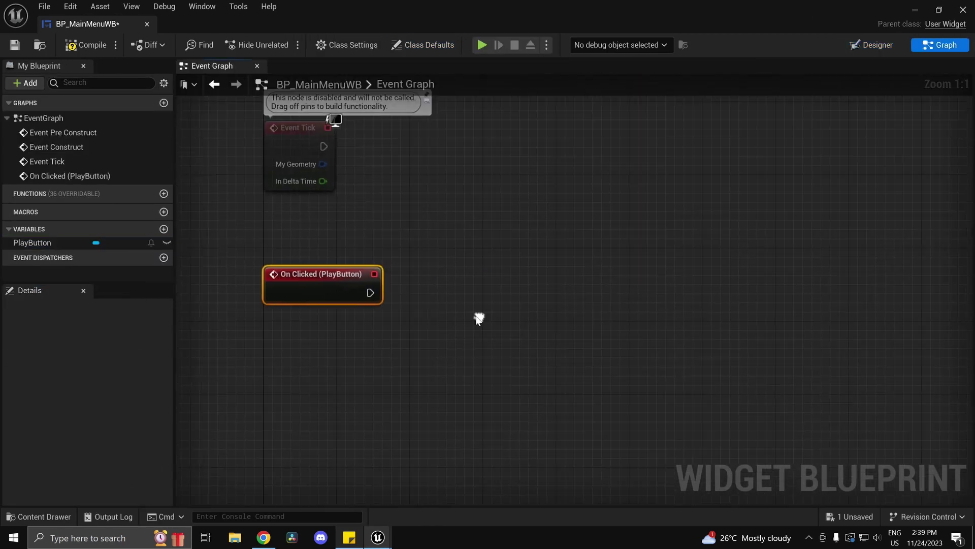
{"action": "left_click_drag", "start_coordinate": [368, 291], "coordinate": [423, 290]}
{"action": "type", "text": "open le"}
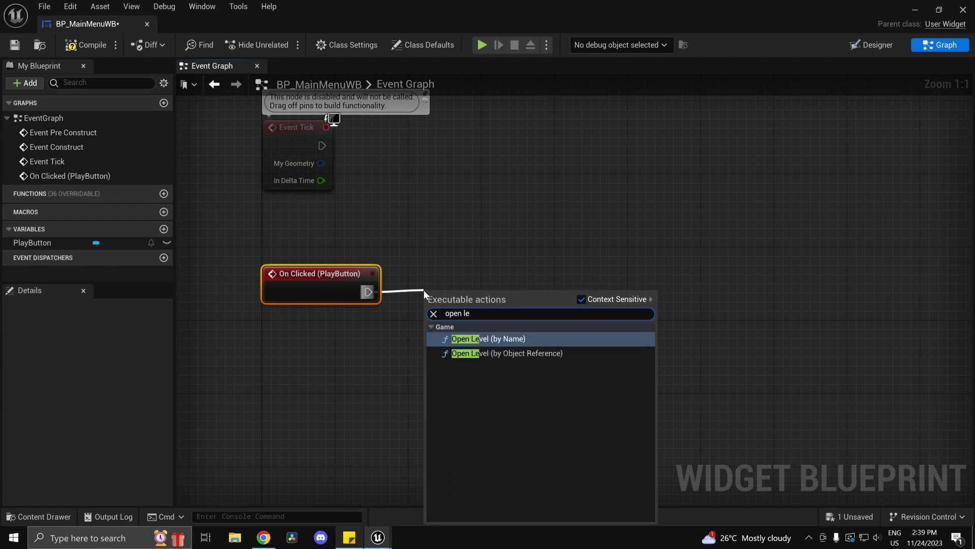
{"action": "key", "text": "Down"}
{"action": "key", "text": "Return"}
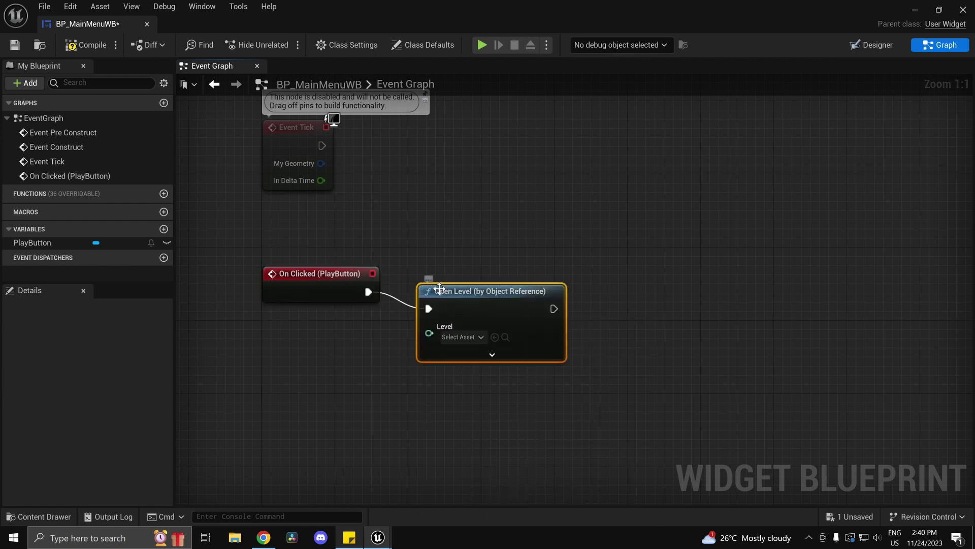
{"action": "left_click", "coordinate": [471, 318]}
{"action": "scroll", "coordinate": [525, 396], "scroll_direction": "down", "scroll_amount": 3}
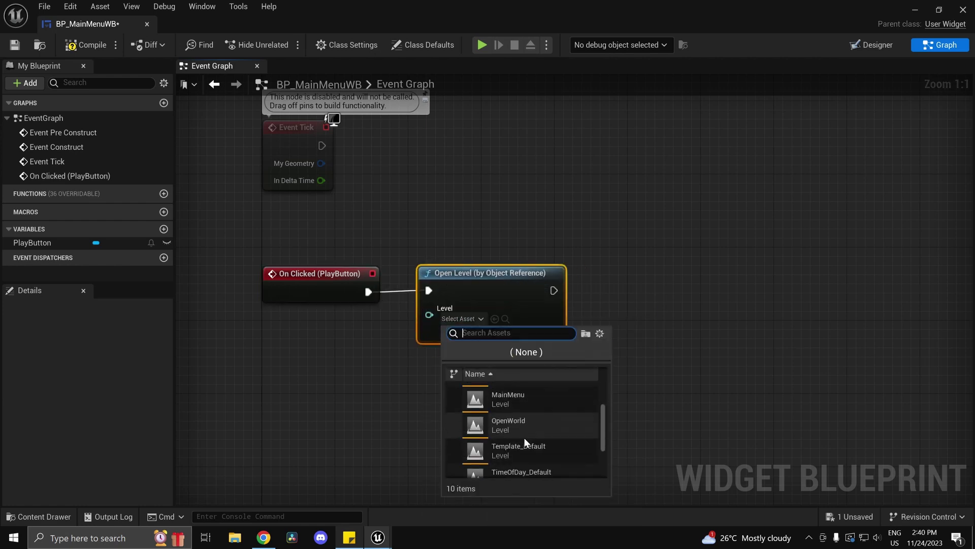
{"action": "scroll", "coordinate": [524, 438], "scroll_direction": "up", "scroll_amount": 2}
{"action": "left_click", "coordinate": [529, 414]}
{"action": "left_click", "coordinate": [84, 46]}
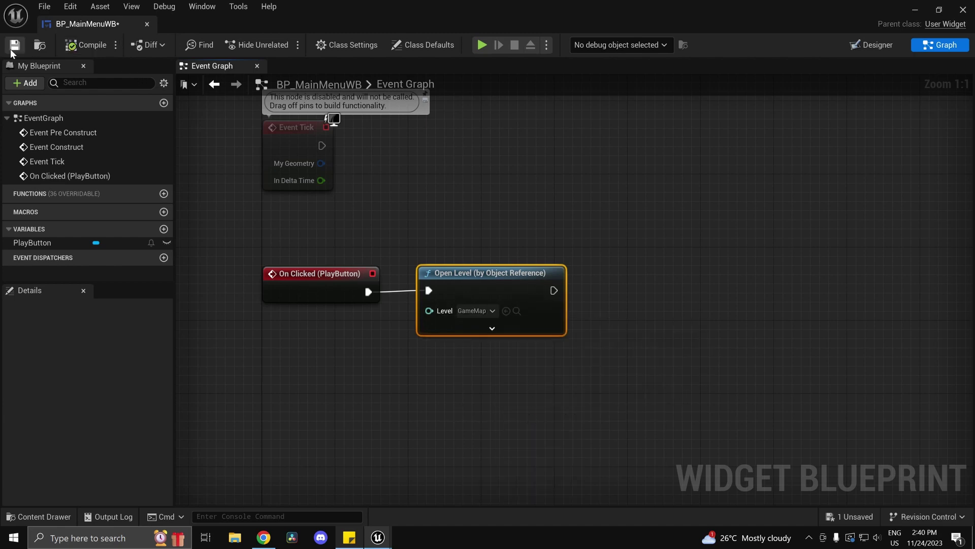
{"action": "left_click", "coordinate": [14, 45]}
Step: Open the MainMenu level and play-test it, confirming the menu's Play button loads GameMap
{"action": "left_click", "coordinate": [913, 12]}
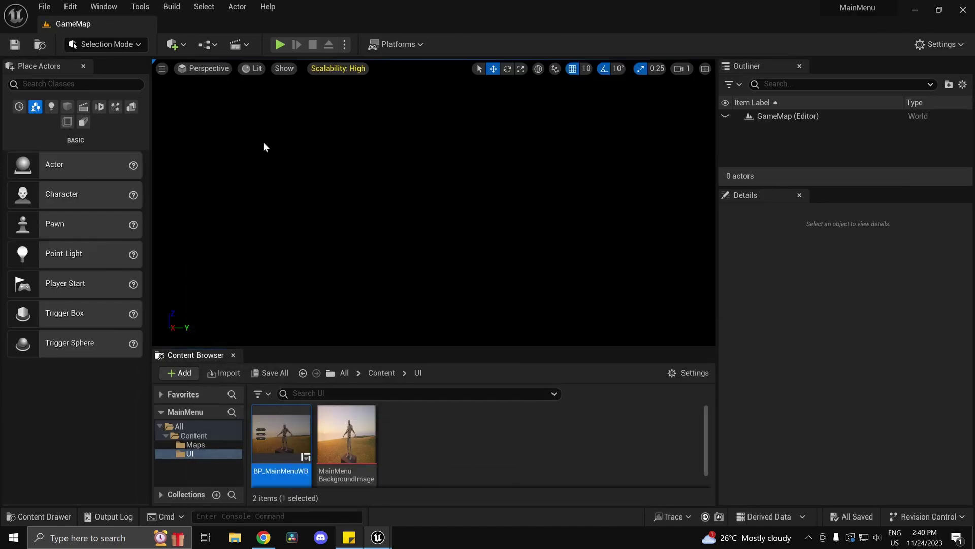
{"action": "left_click", "coordinate": [287, 45]}
{"action": "key", "text": "Escape"}
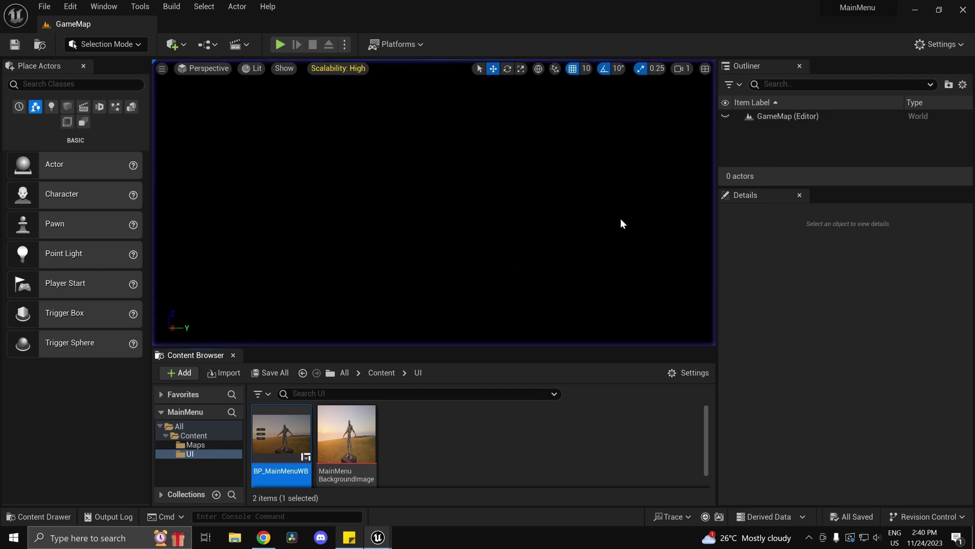
{"action": "left_click", "coordinate": [382, 373]}
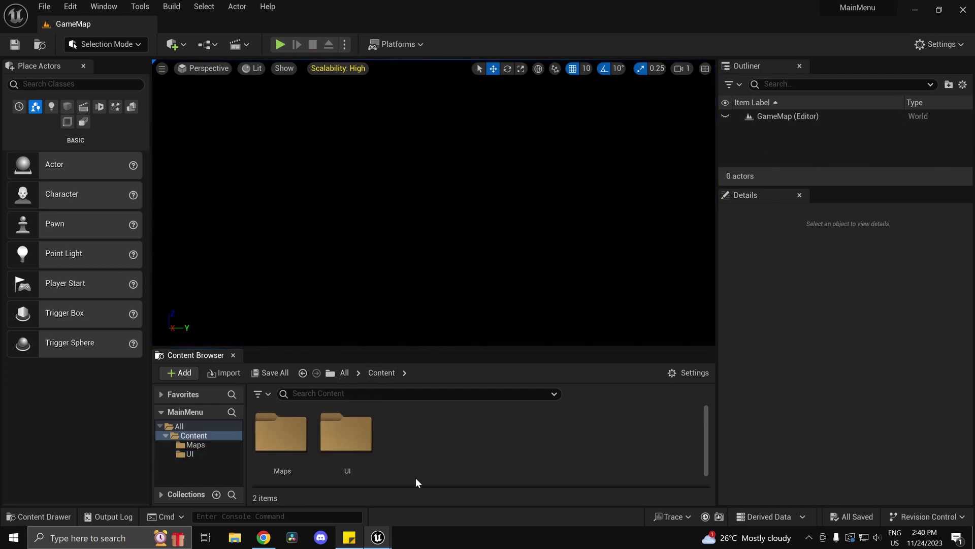
{"action": "double_click", "coordinate": [303, 431]}
{"action": "double_click", "coordinate": [364, 447]}
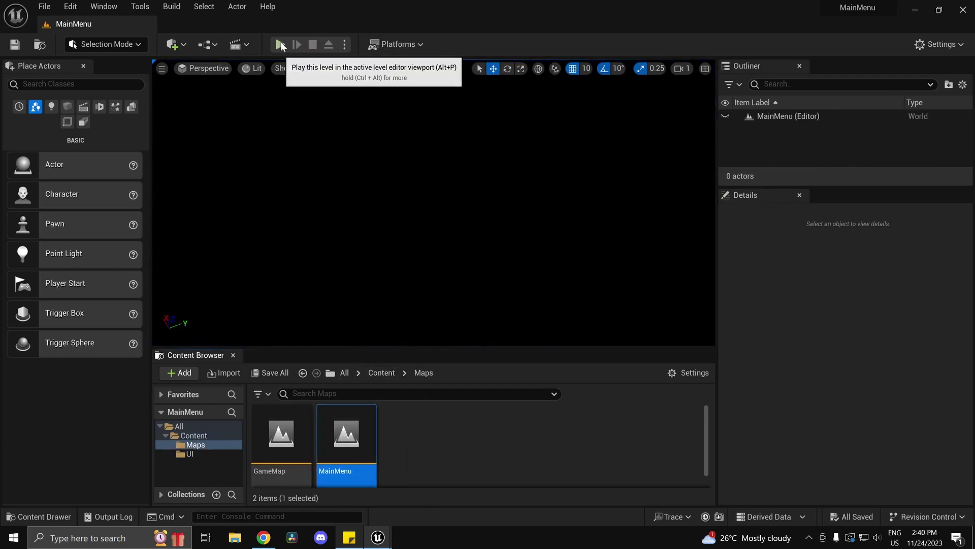
{"action": "left_click", "coordinate": [280, 44]}
{"action": "left_click", "coordinate": [205, 166]}
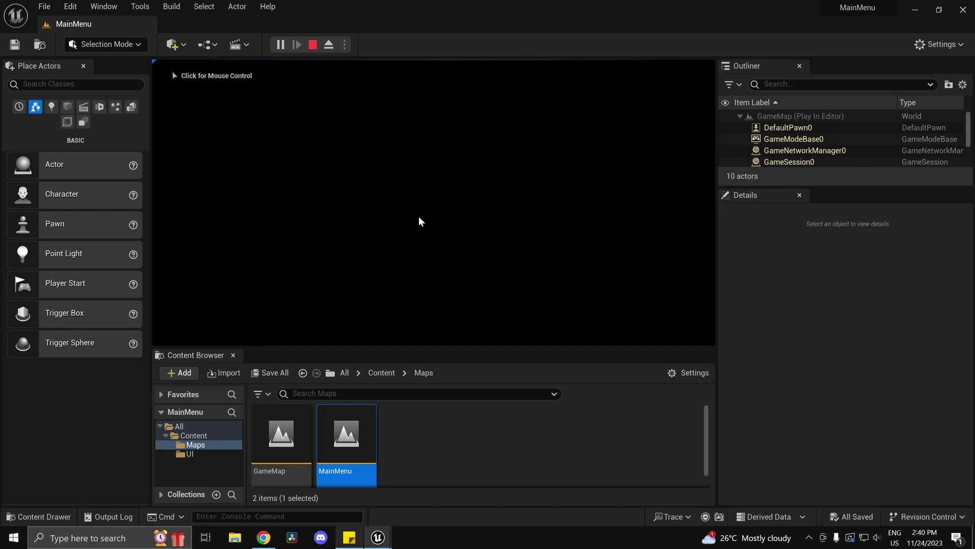
{"action": "key", "text": "Escape"}
Step: Align PlayButton's On Clicked and Open Level nodes in BP_MainMenuWB's event graph
{"action": "key", "text": "alt+Tab"}
{"action": "right_click_drag", "start_coordinate": [391, 303], "coordinate": [388, 213]}
{"action": "left_click_drag", "start_coordinate": [454, 184], "coordinate": [471, 183]}
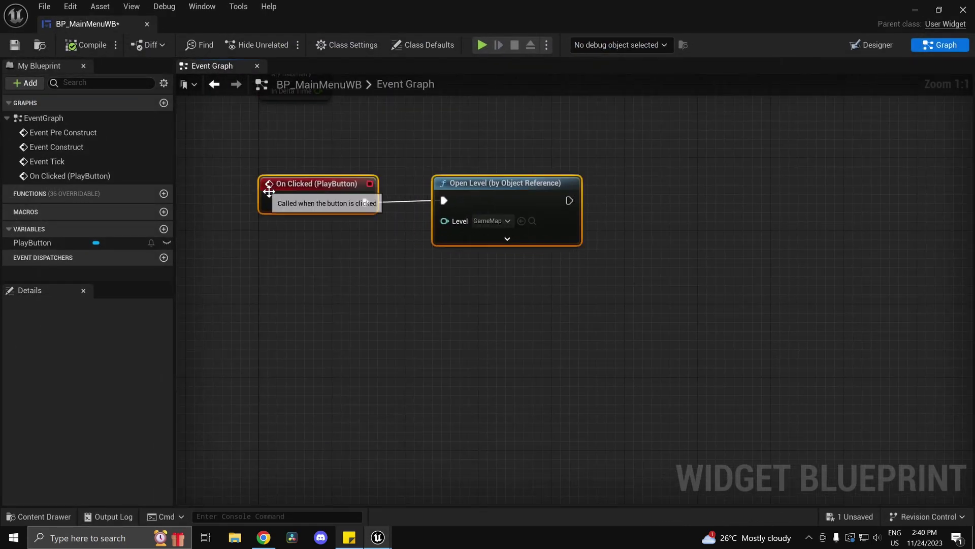
{"action": "left_click_drag", "start_coordinate": [325, 184], "coordinate": [325, 182]}
{"action": "left_click", "coordinate": [413, 371]}
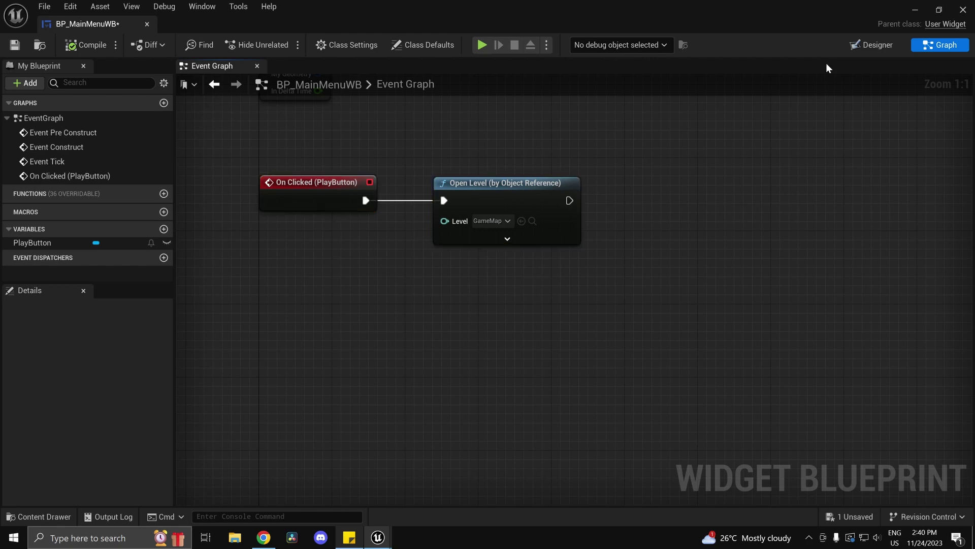
Step: Rename the menu's Exit button to ExitButton and mark it Is Variable
{"action": "left_click", "coordinate": [863, 46]}
{"action": "scroll", "coordinate": [303, 317], "scroll_direction": "up", "scroll_amount": 9}
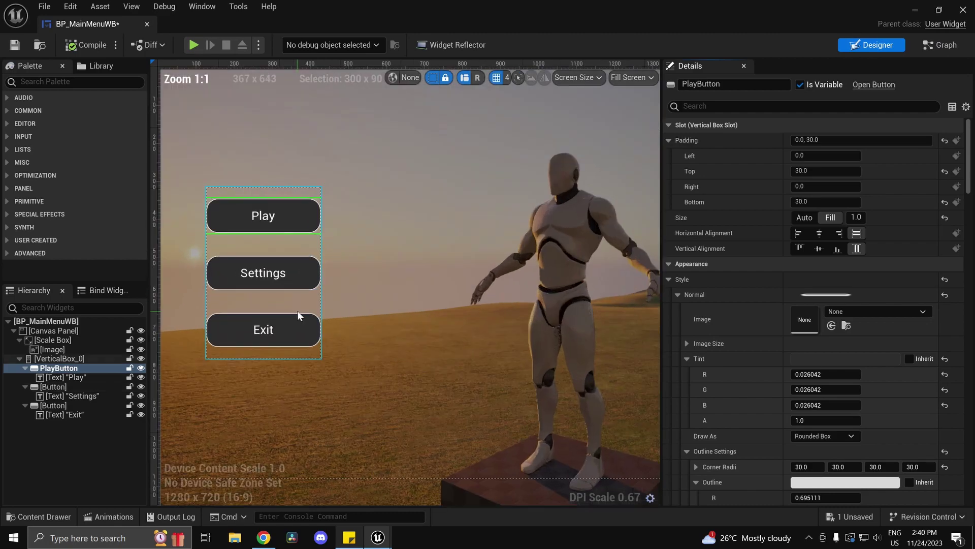
{"action": "scroll", "coordinate": [313, 262], "scroll_direction": "down", "scroll_amount": 5}
{"action": "left_click", "coordinate": [316, 252]}
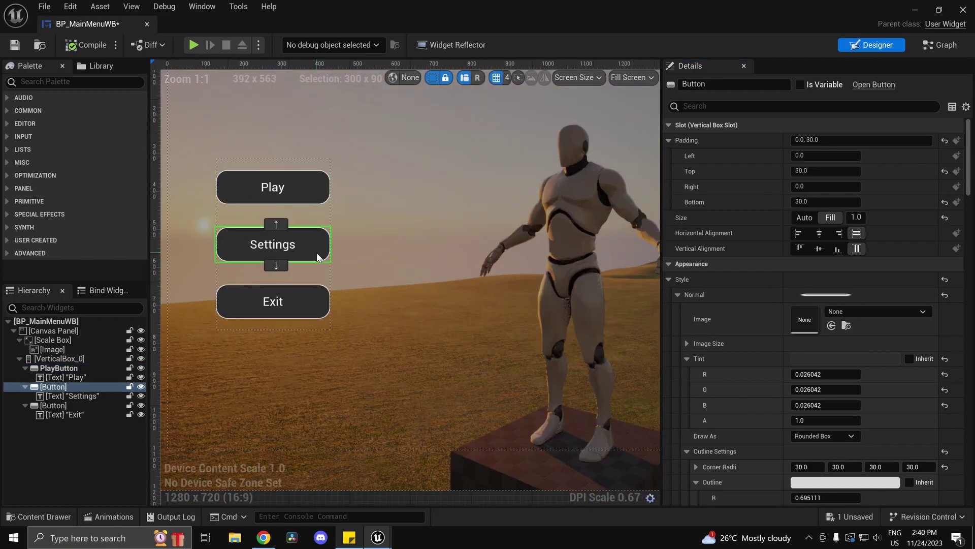
{"action": "left_click", "coordinate": [319, 316]}
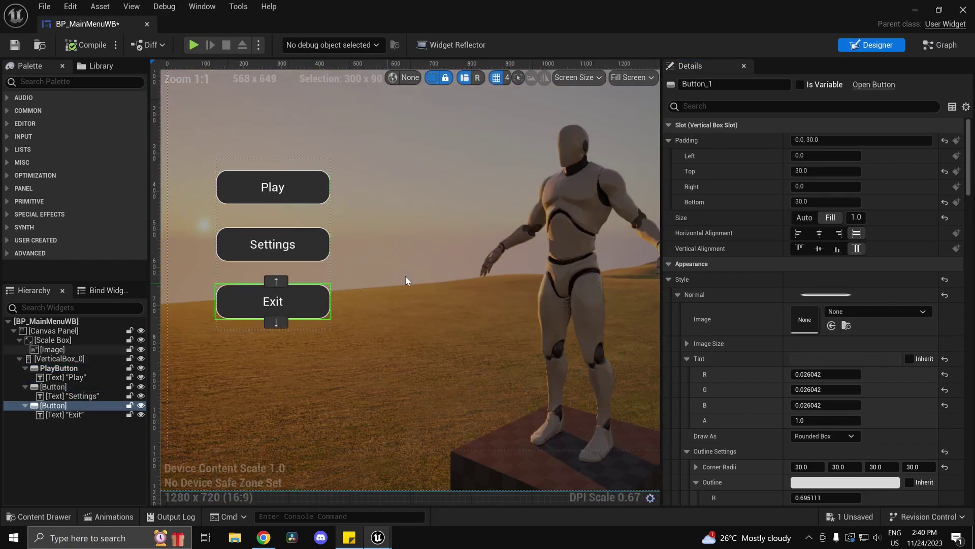
{"action": "left_click", "coordinate": [742, 86]}
{"action": "type", "text": "Exit"}
{"action": "key", "text": "Return"}
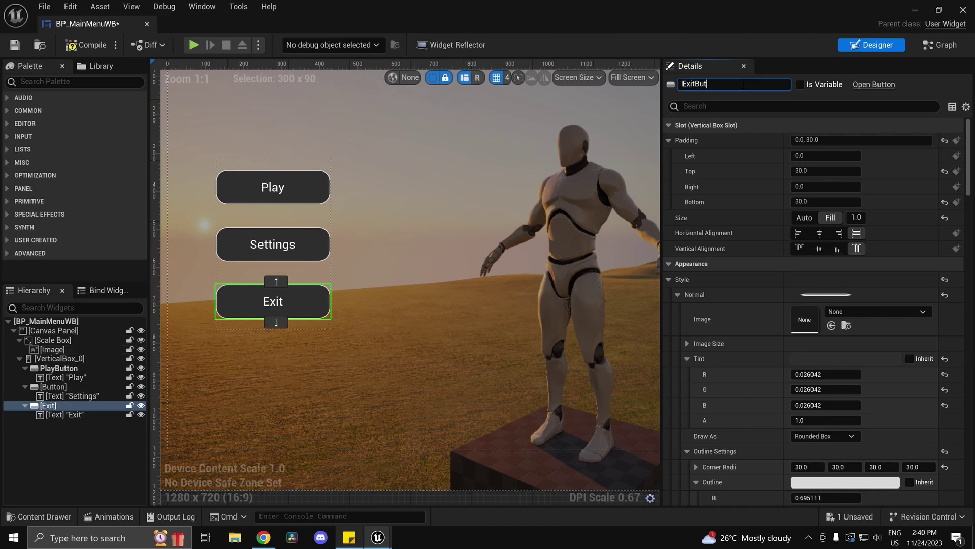
{"action": "left_click", "coordinate": [800, 85]}
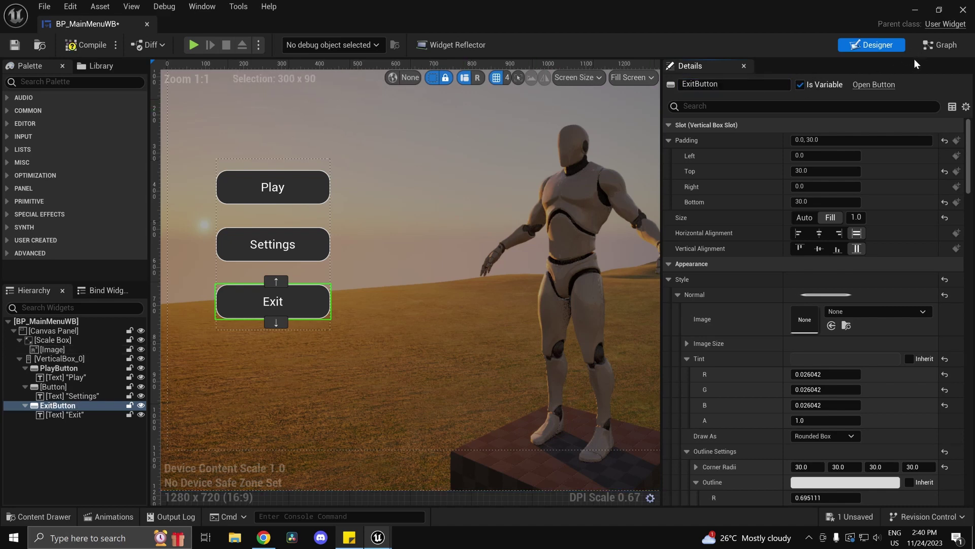
Step: Add ExitButton's On Clicked event wired to an Execute Console Command node running 'exit'
{"action": "left_click", "coordinate": [939, 45]}
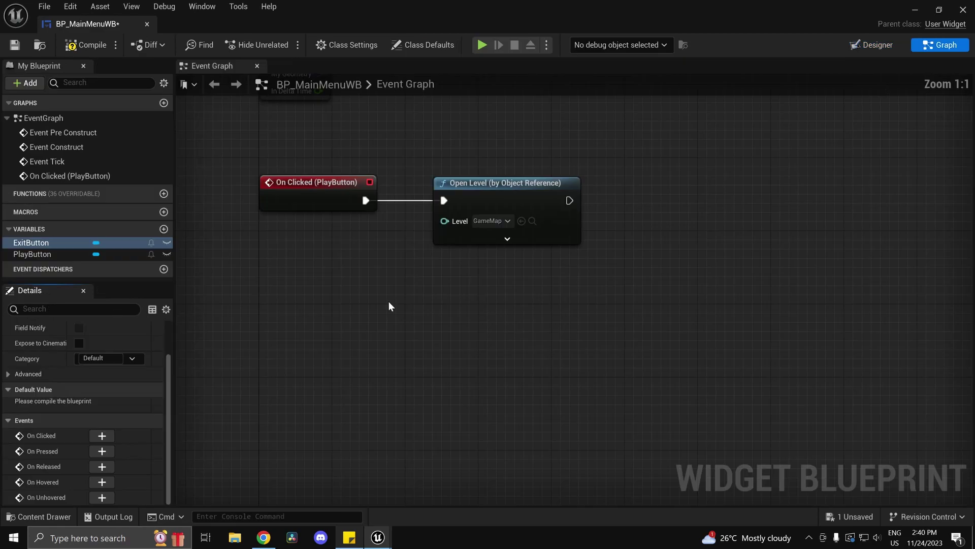
{"action": "left_click", "coordinate": [102, 436]}
{"action": "left_click_drag", "start_coordinate": [456, 339], "coordinate": [514, 336]}
{"action": "type", "text": "exec"}
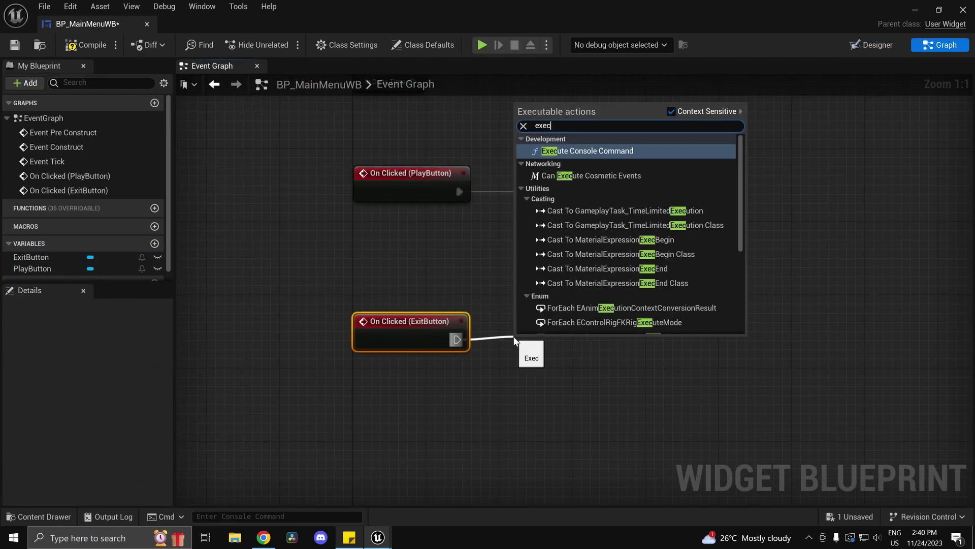
{"action": "type", "text": "uter"}
{"action": "key", "text": "BackSpace"}
{"action": "key", "text": "Return"}
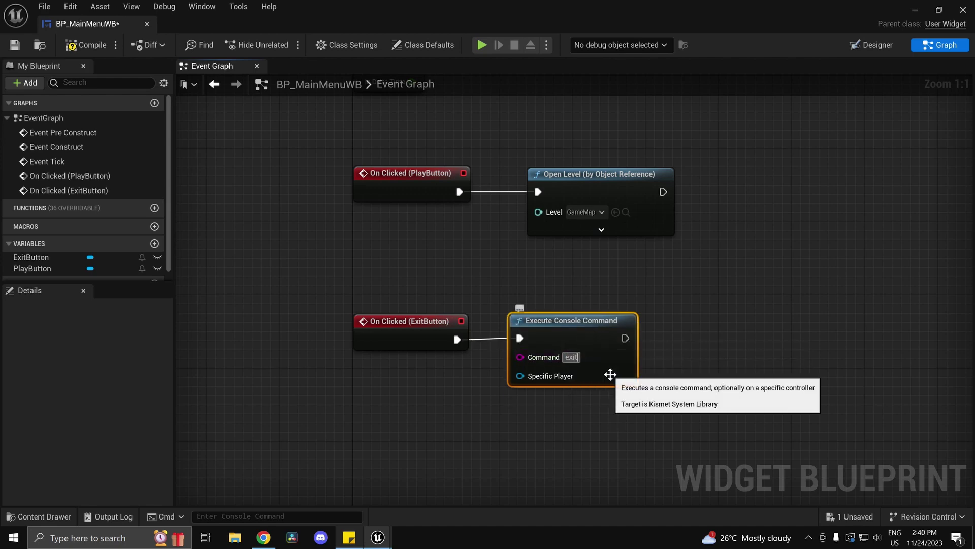
Step: Play-test MainMenu, checking that Exit quits the game and Play loads GameMap
{"action": "left_click", "coordinate": [909, 9]}
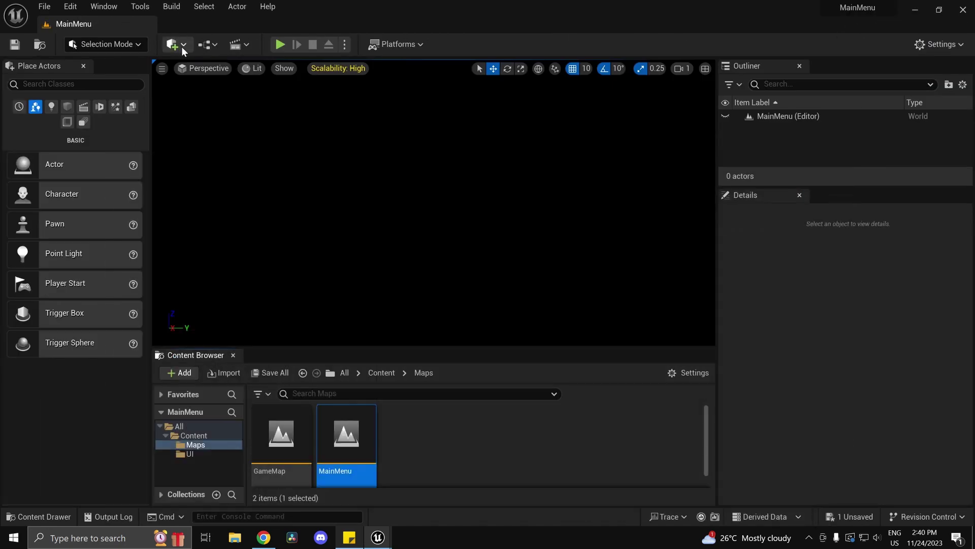
{"action": "left_click", "coordinate": [279, 48]}
{"action": "left_click", "coordinate": [236, 242]}
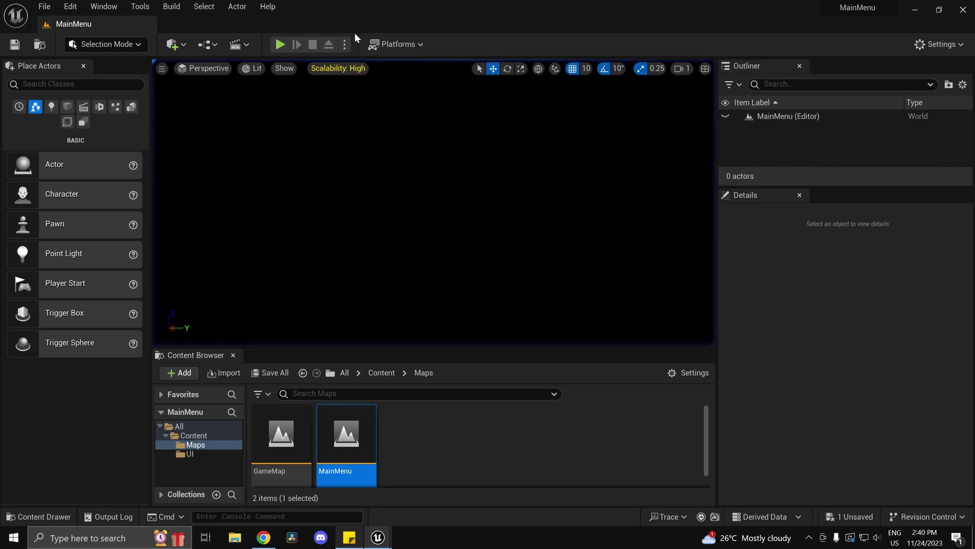
{"action": "left_click", "coordinate": [284, 44]}
{"action": "left_click", "coordinate": [232, 246]}
{"action": "left_click", "coordinate": [274, 46]}
{"action": "left_click", "coordinate": [244, 163]}
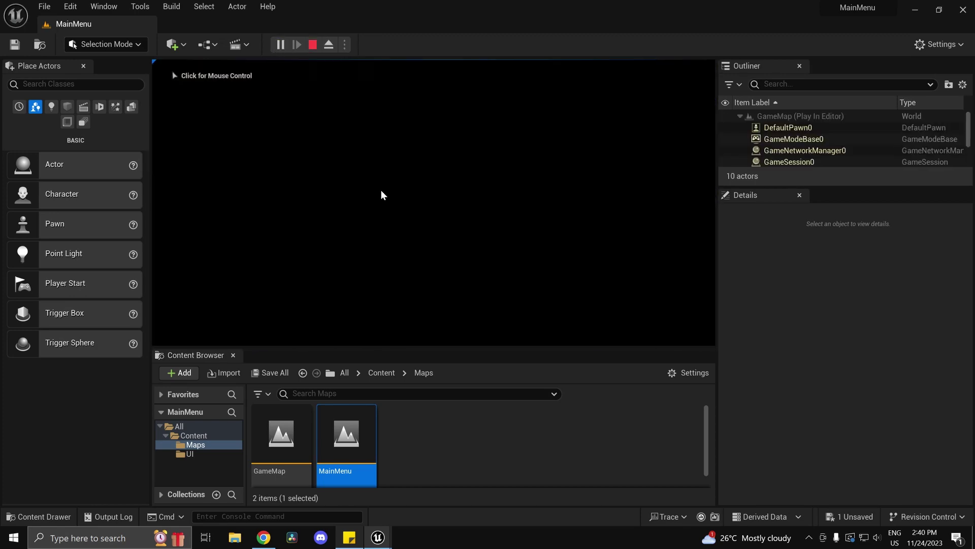
{"action": "key", "text": "Escape"}
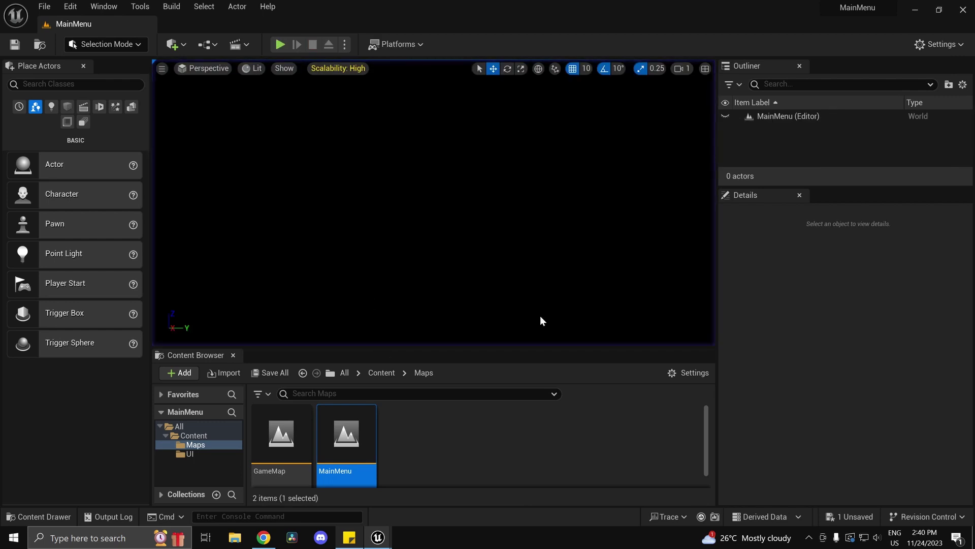
Step: Save all unsaved content with Save All and Save Selected
{"action": "left_click", "coordinate": [256, 373]}
{"action": "left_click", "coordinate": [576, 397]}
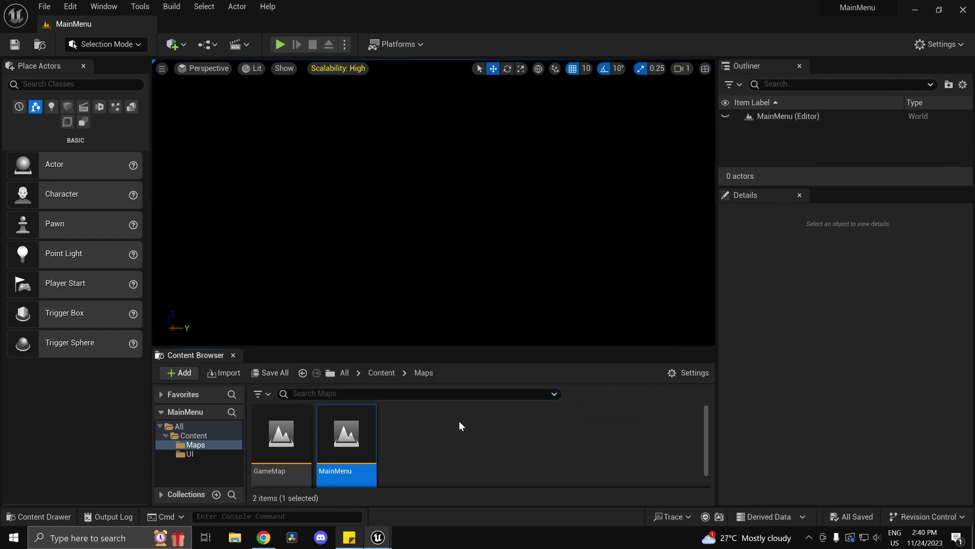
{"action": "left_click", "coordinate": [431, 429]}
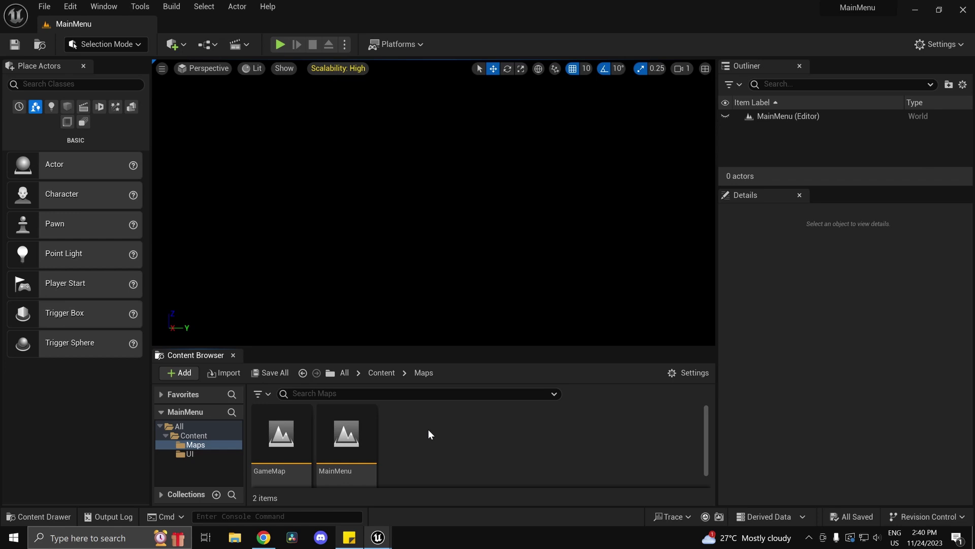